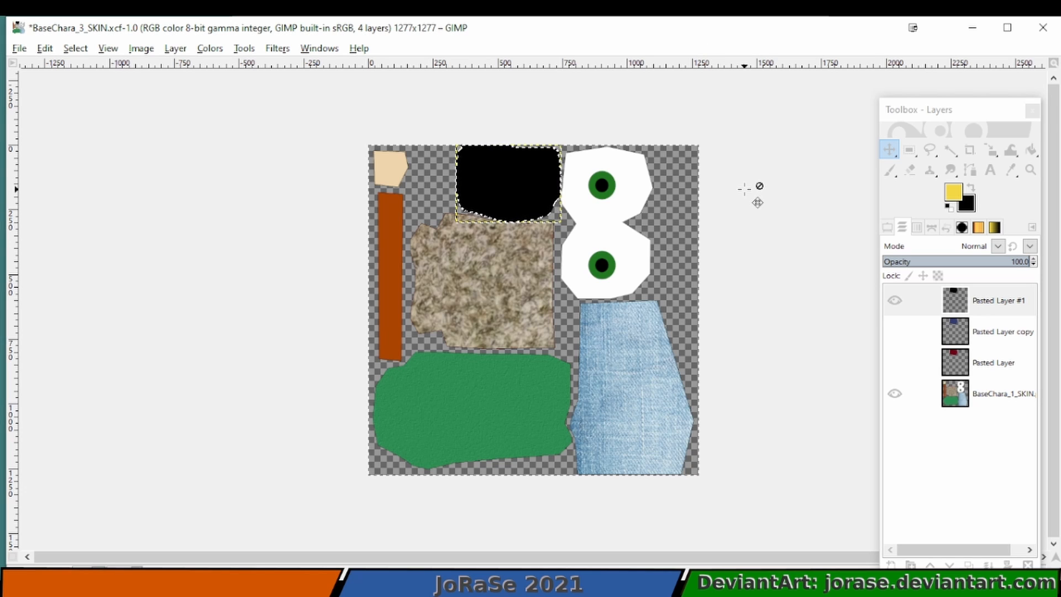
# Step: Fill the selected patch on Pasted Layer #1 with the yellow foreground colour and reapply the Clothify filter
pyautogui.hotkey('ctrl', ',')
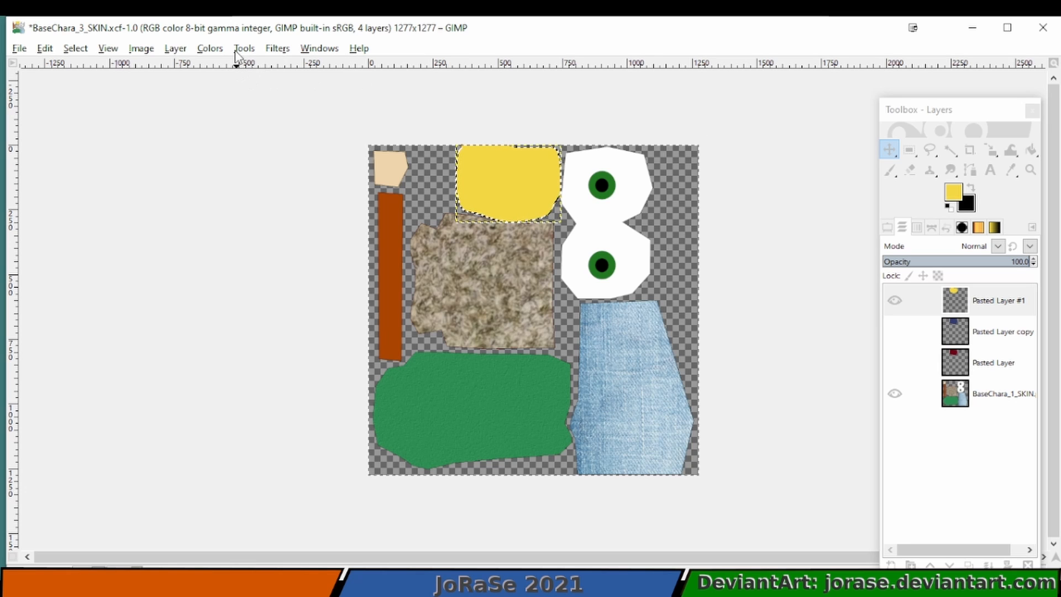
pyautogui.click(278, 49)
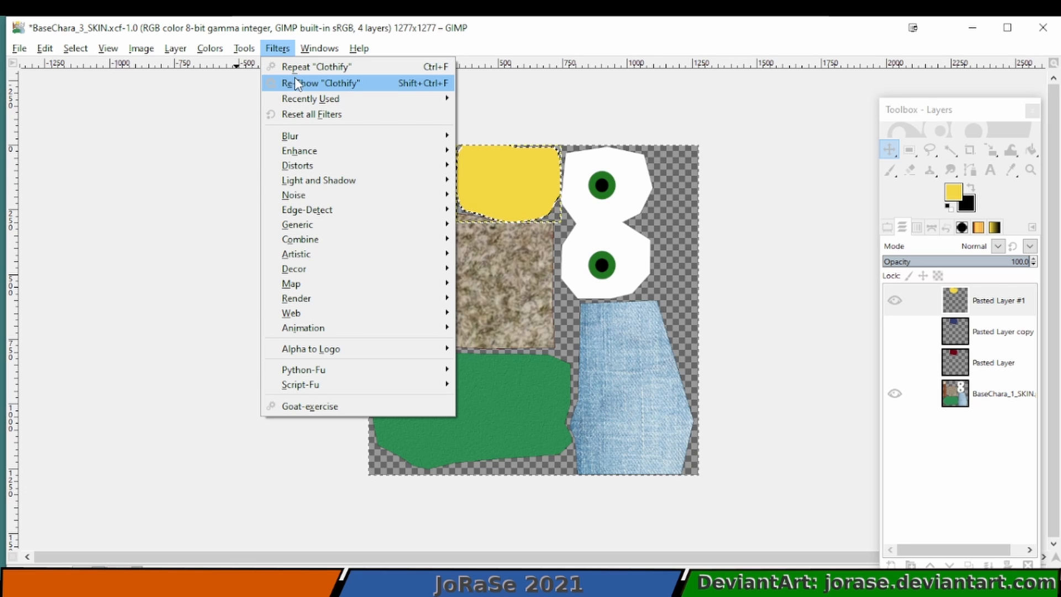
pyautogui.click(292, 70)
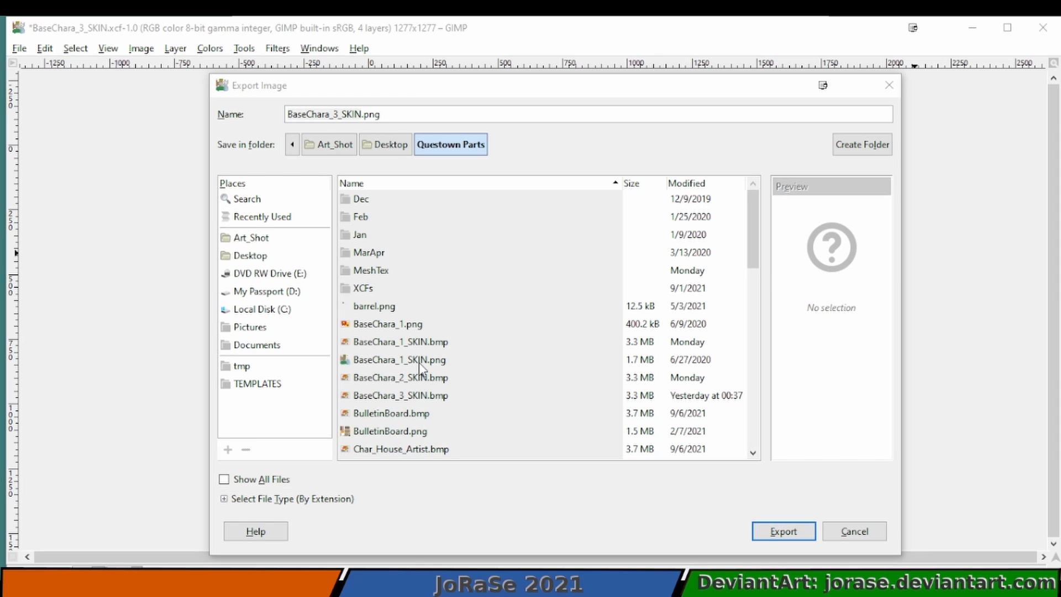
# Step: Preview the existing BaseChara skin bitmaps and name the new export BaseChara_4_SKIN.bmp in the Questown Parts folder
pyautogui.click(419, 389)
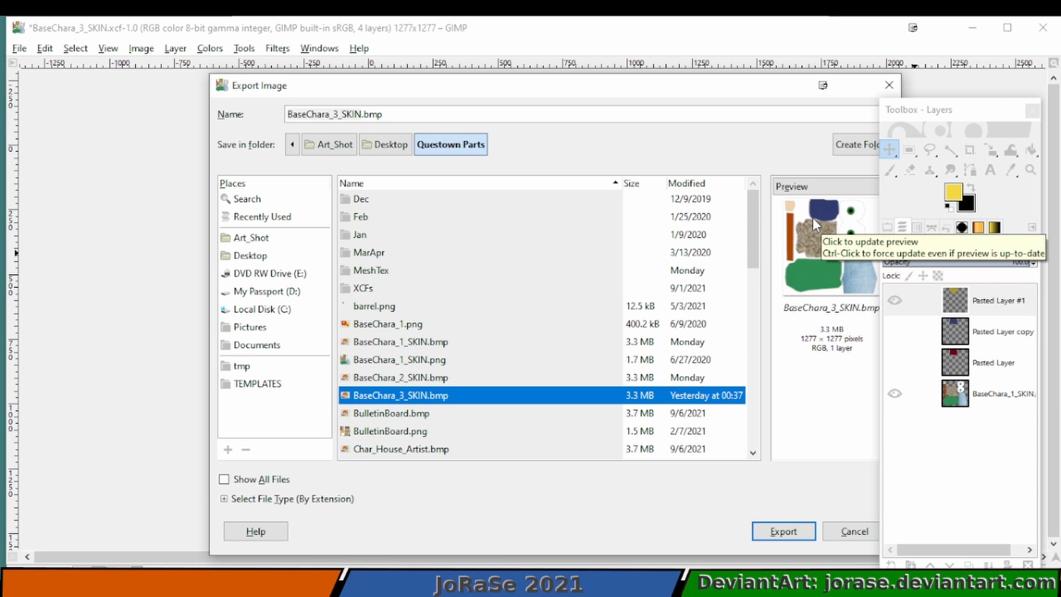
pyautogui.click(420, 378)
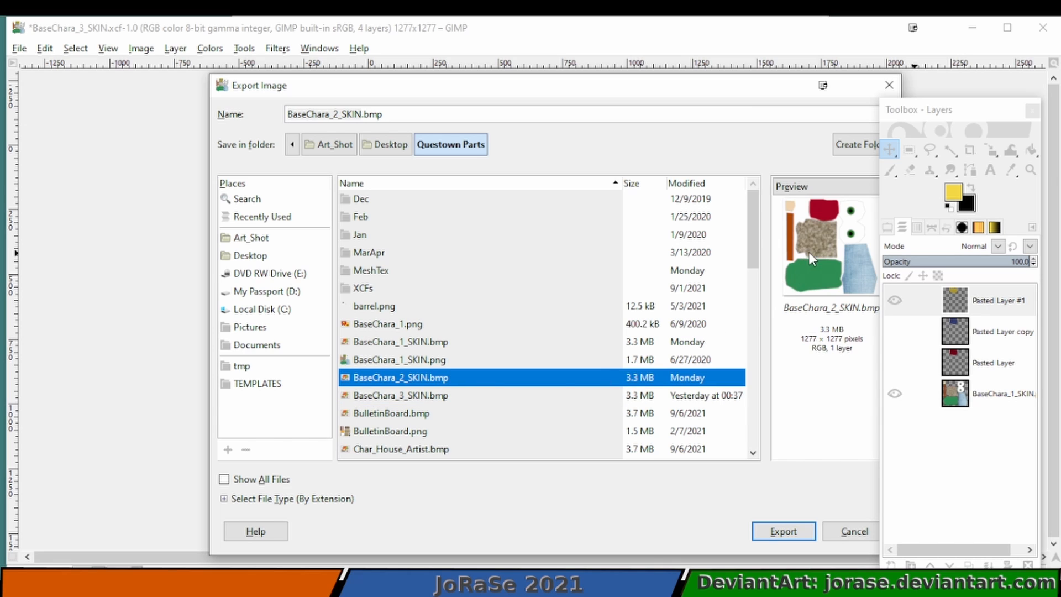
pyautogui.click(444, 344)
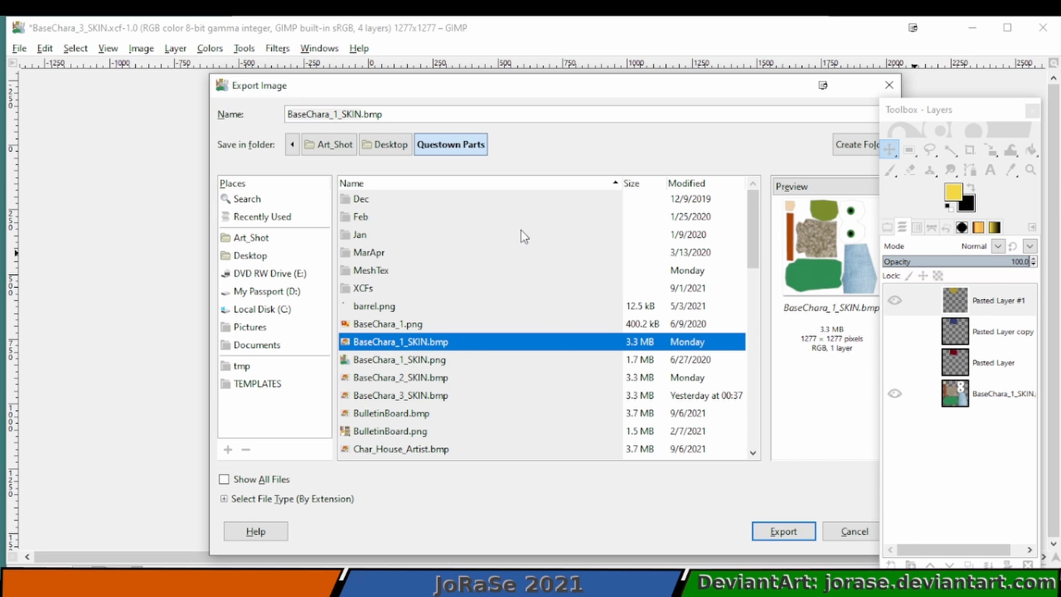
pyautogui.click(335, 115)
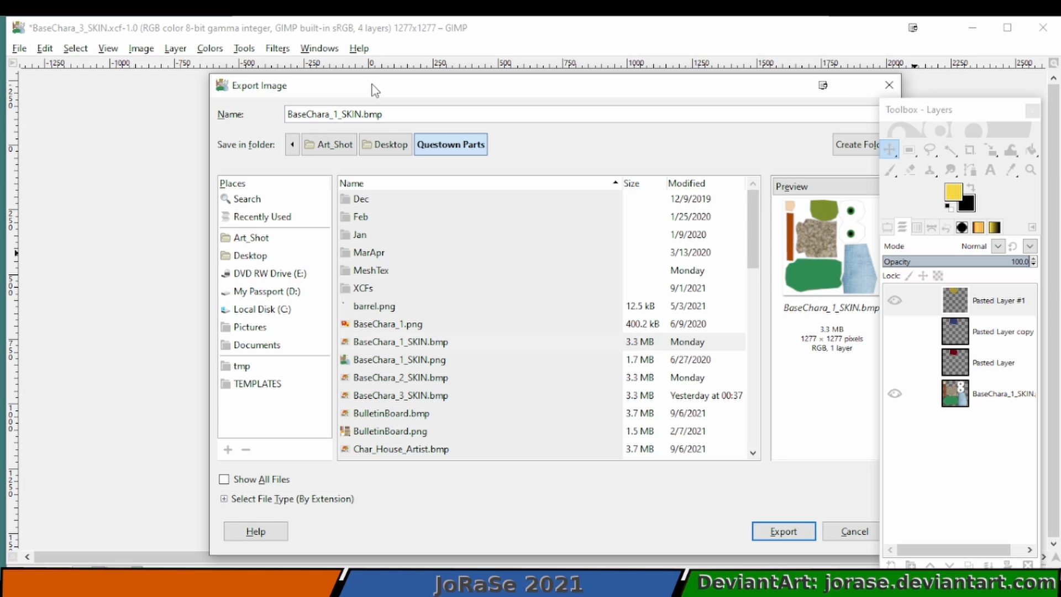
pyautogui.hotkey('shift', 'Right')
pyautogui.write('4')
pyautogui.click(778, 528)
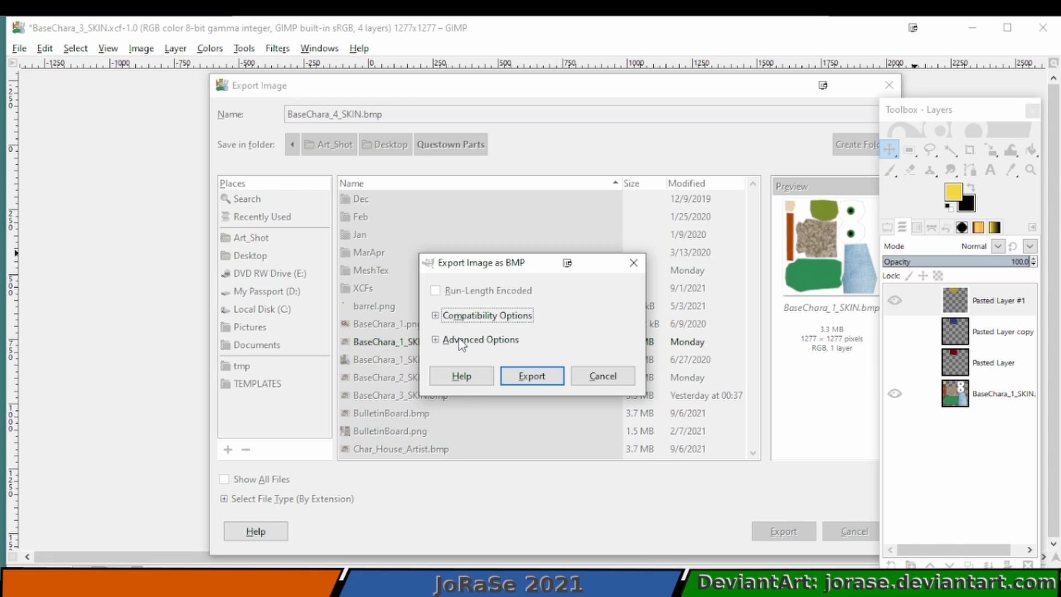
# Step: Set the BMP format to 16-bit R5 G6 B5 and export BaseChara_4_SKIN.bmp
pyautogui.click(462, 341)
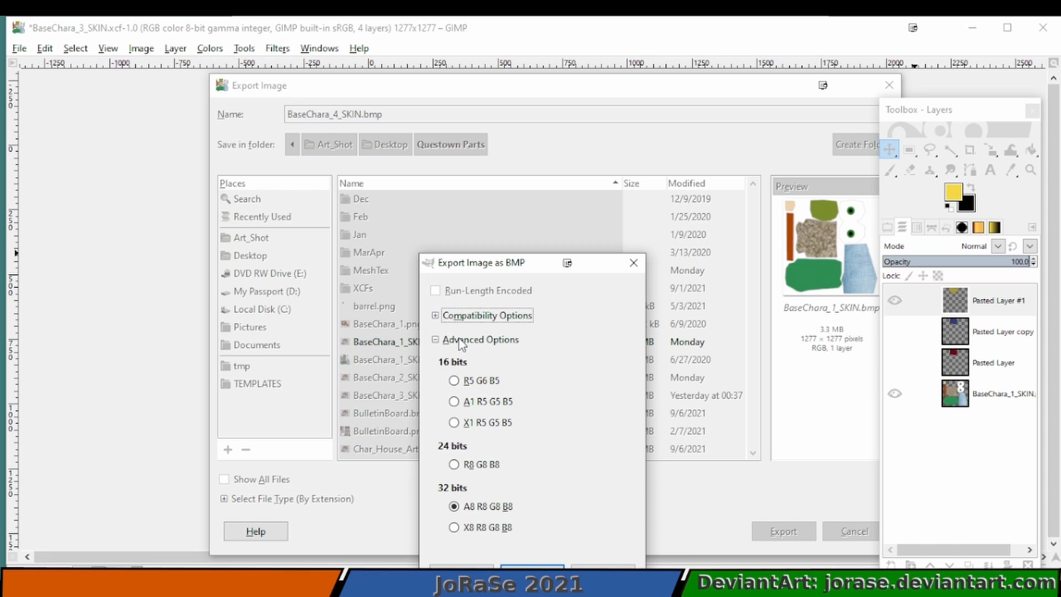
pyautogui.click(458, 383)
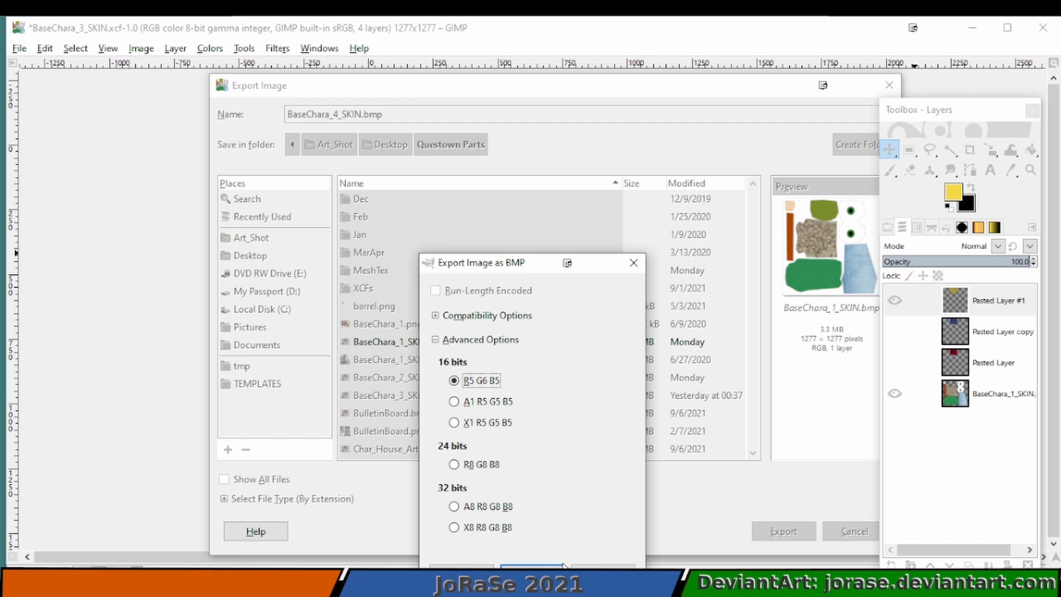
pyautogui.click(532, 567)
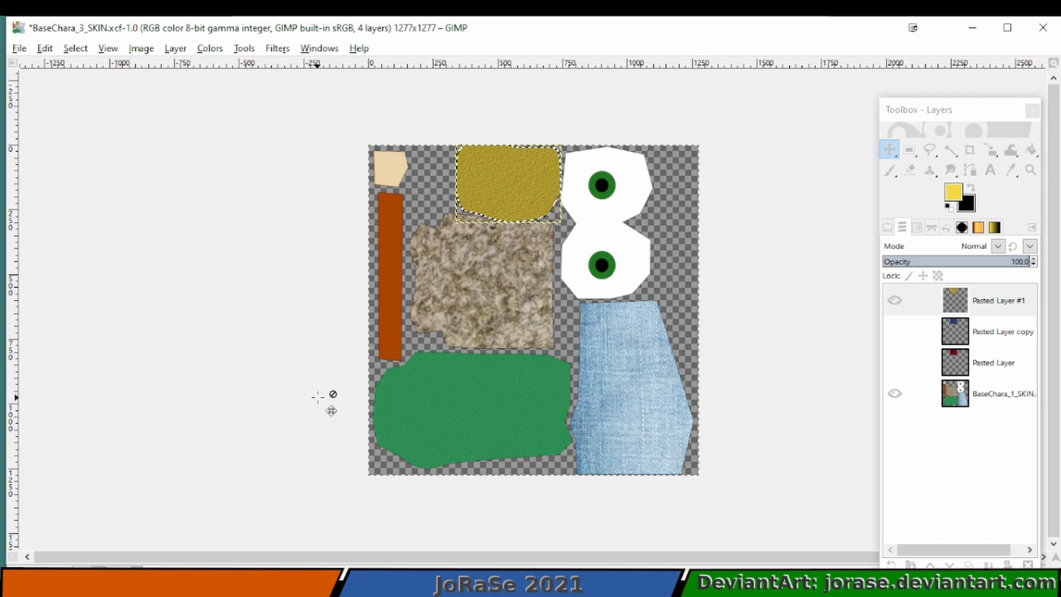
# Step: Fill the selected patch on Pasted Layer #1 with the black background colour and open the foreground colour for editing
pyautogui.hotkey('ctrl', '.')
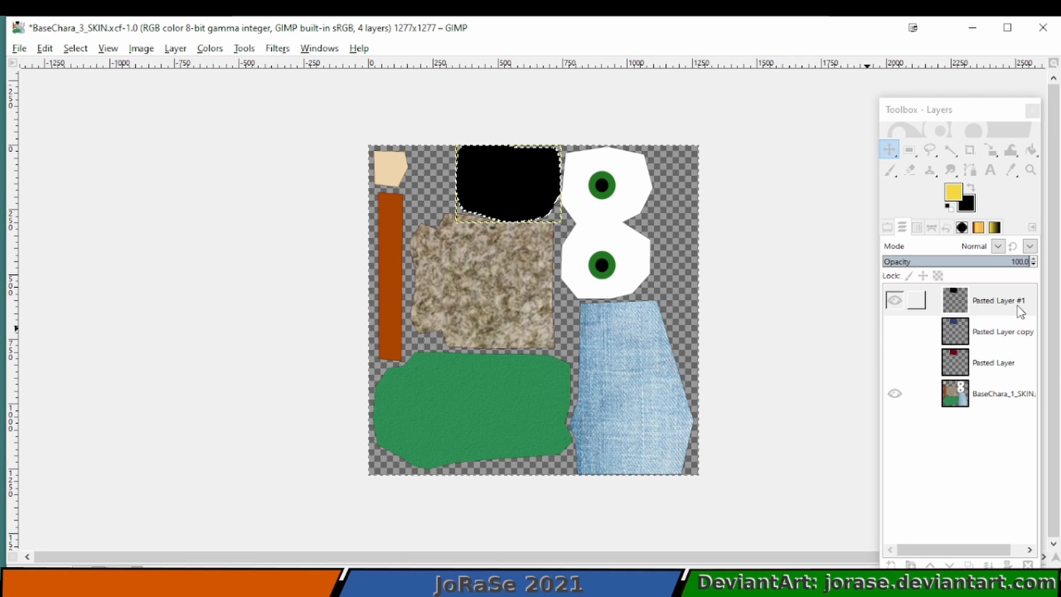
pyautogui.click(956, 194)
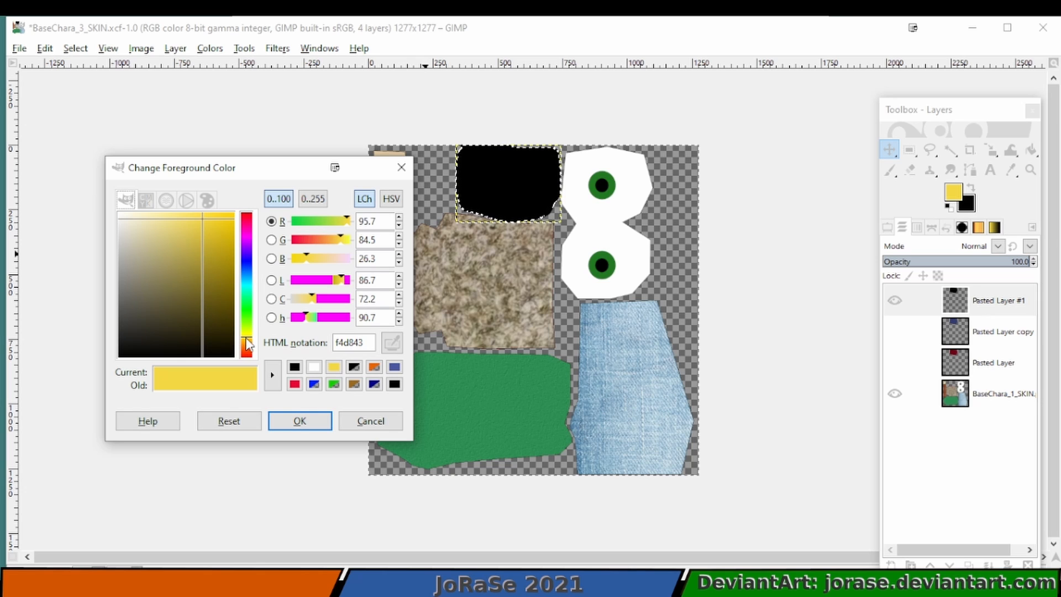
# Step: Try pink, purple, grey-brown and burnt orange shades as the foreground colour
pyautogui.click(247, 227)
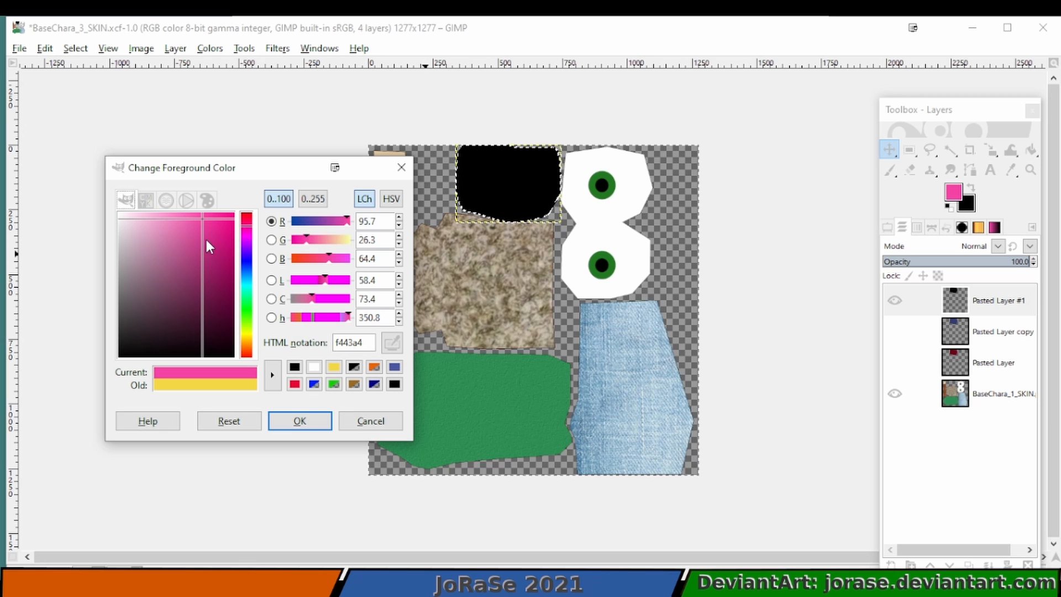
pyautogui.moveTo(206, 241); pyautogui.dragTo(175, 204)
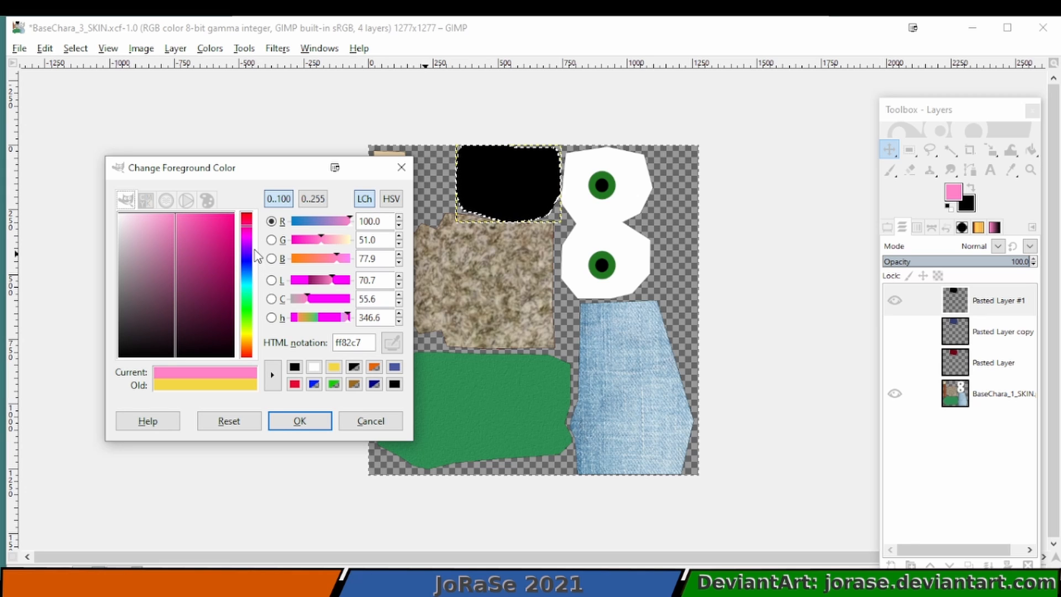
pyautogui.click(323, 226)
pyautogui.moveTo(323, 225); pyautogui.dragTo(331, 226)
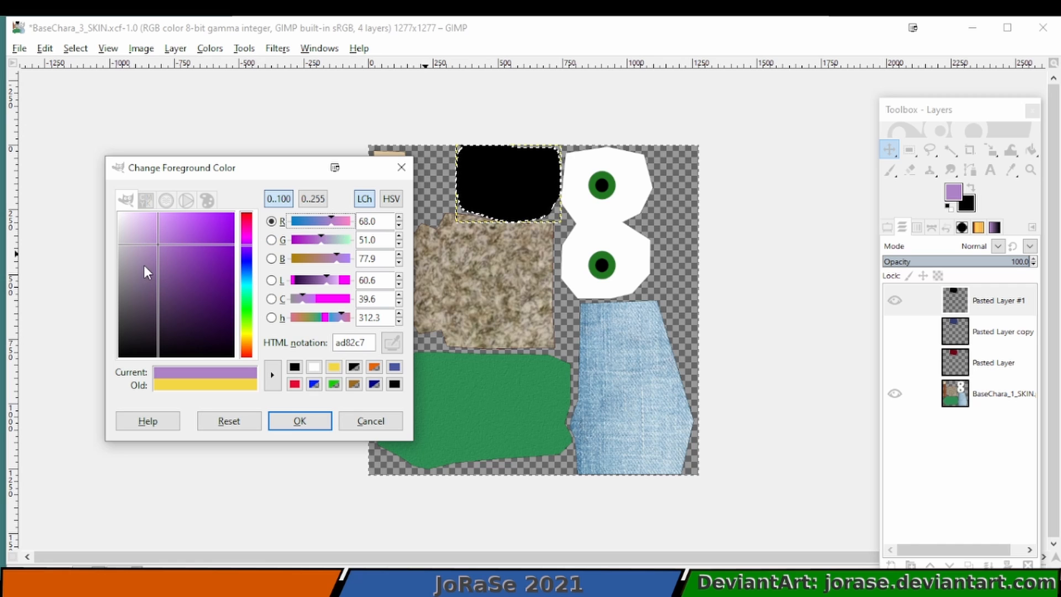
pyautogui.moveTo(143, 254)
pyautogui.mouseDown()
pyautogui.moveTo(167, 282)
pyautogui.moveTo(134, 279)
pyautogui.moveTo(145, 269)
pyautogui.mouseUp()
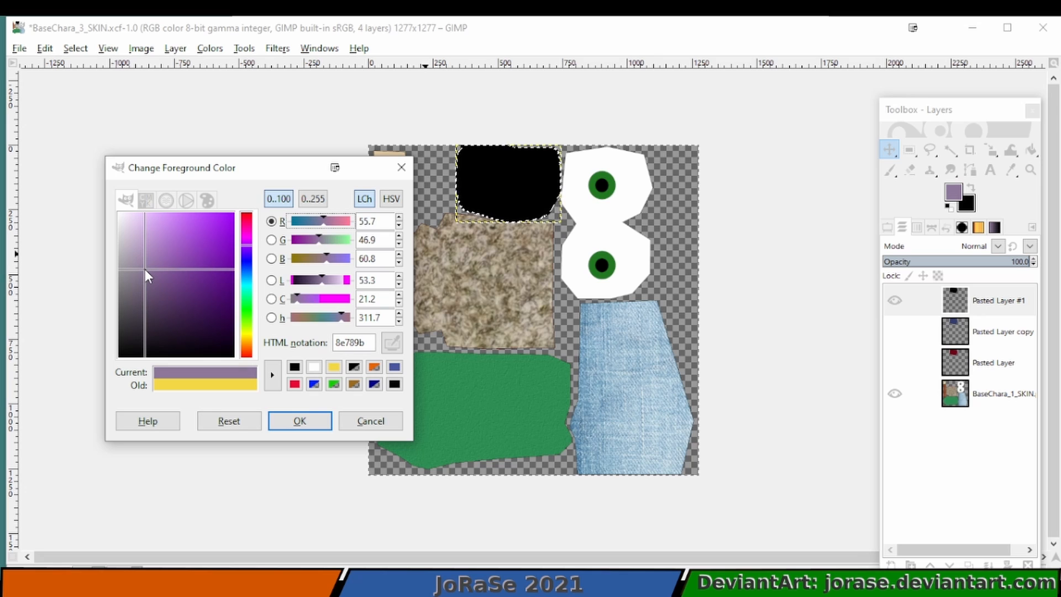
pyautogui.click(248, 344)
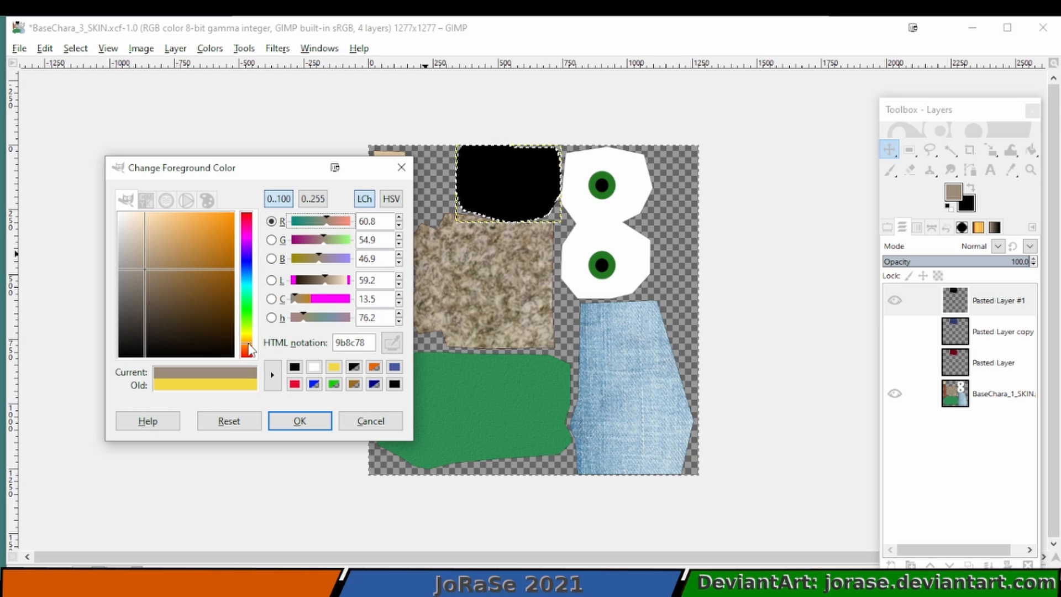
pyautogui.moveTo(249, 343); pyautogui.dragTo(243, 349)
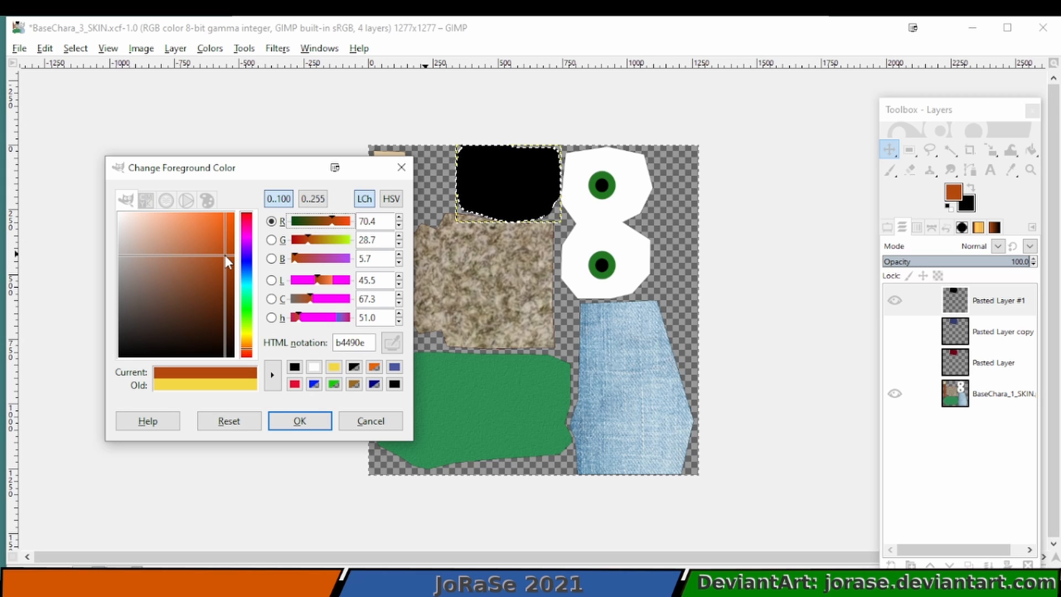
pyautogui.moveTo(225, 256); pyautogui.dragTo(229, 247)
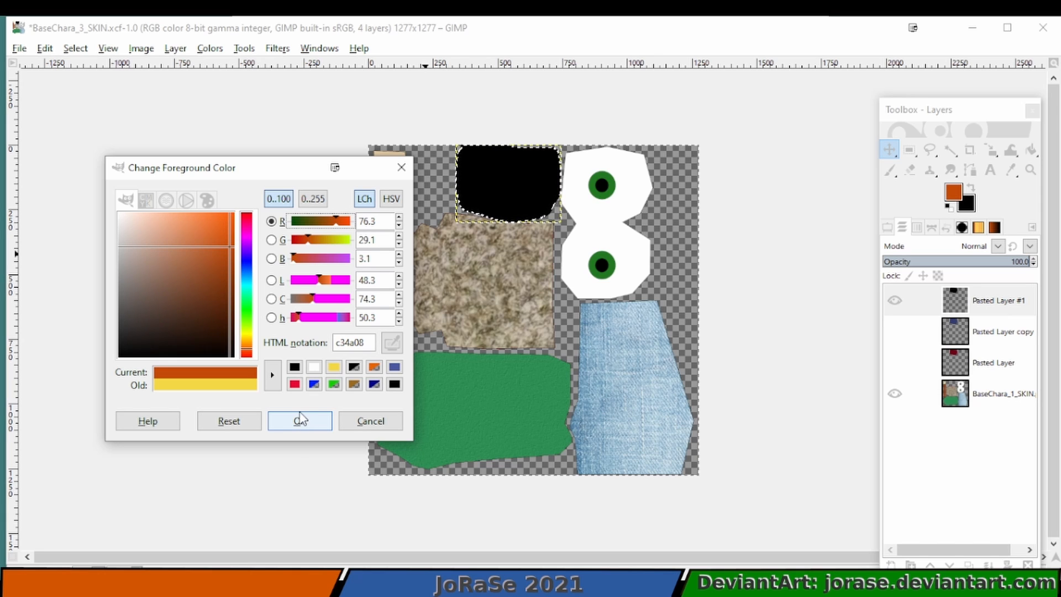
# Step: Set the foreground colour to a light mint green
pyautogui.click(245, 296)
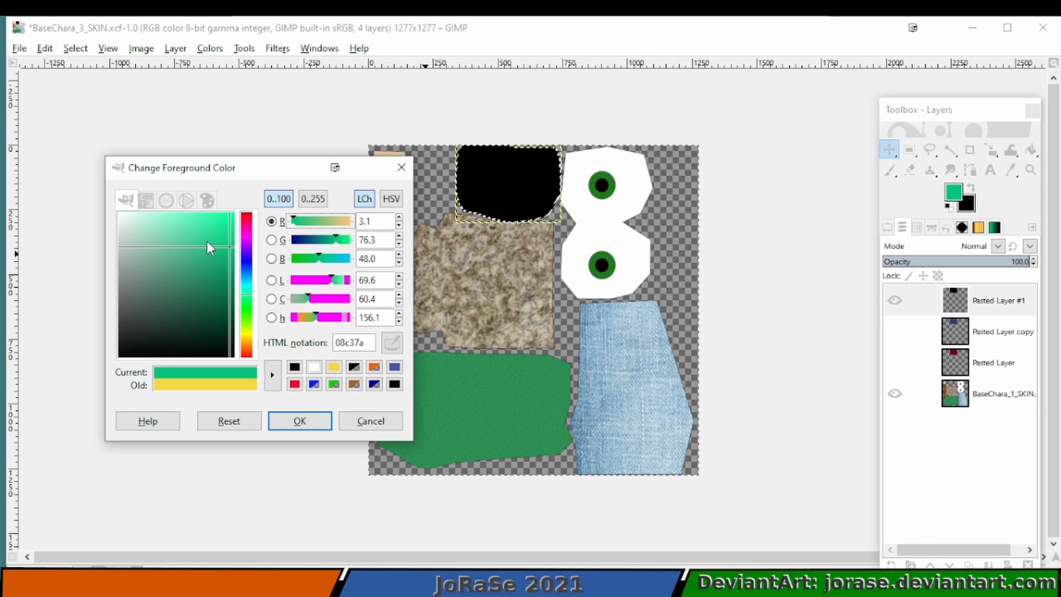
pyautogui.moveTo(207, 241); pyautogui.dragTo(186, 227)
pyautogui.click(300, 427)
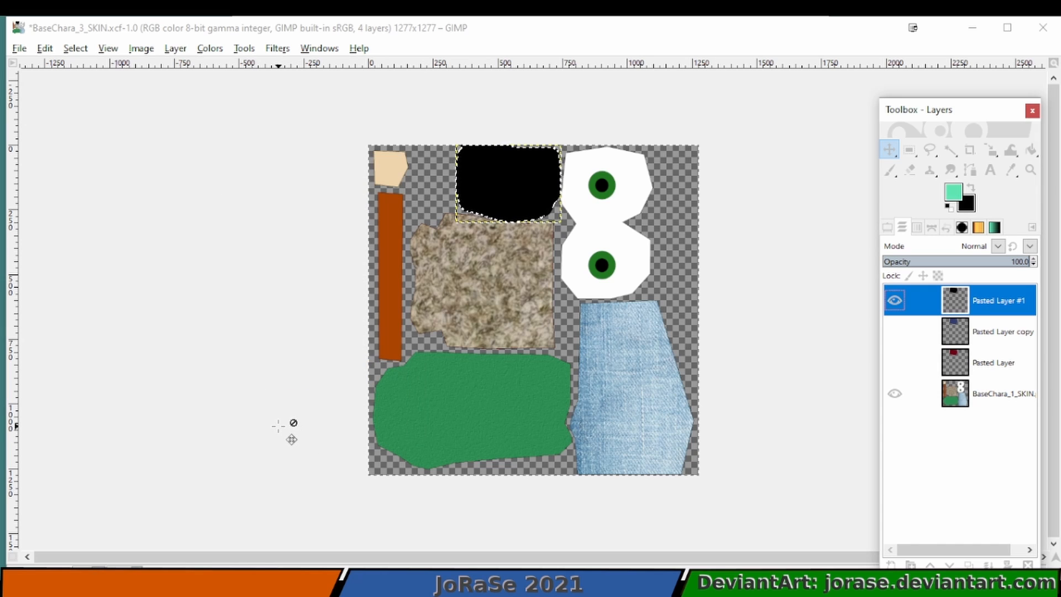
# Step: Fill the selected patch on Pasted Layer #1 with the mint green foreground colour and reapply the Clothify filter
pyautogui.hotkey('ctrl', ',')
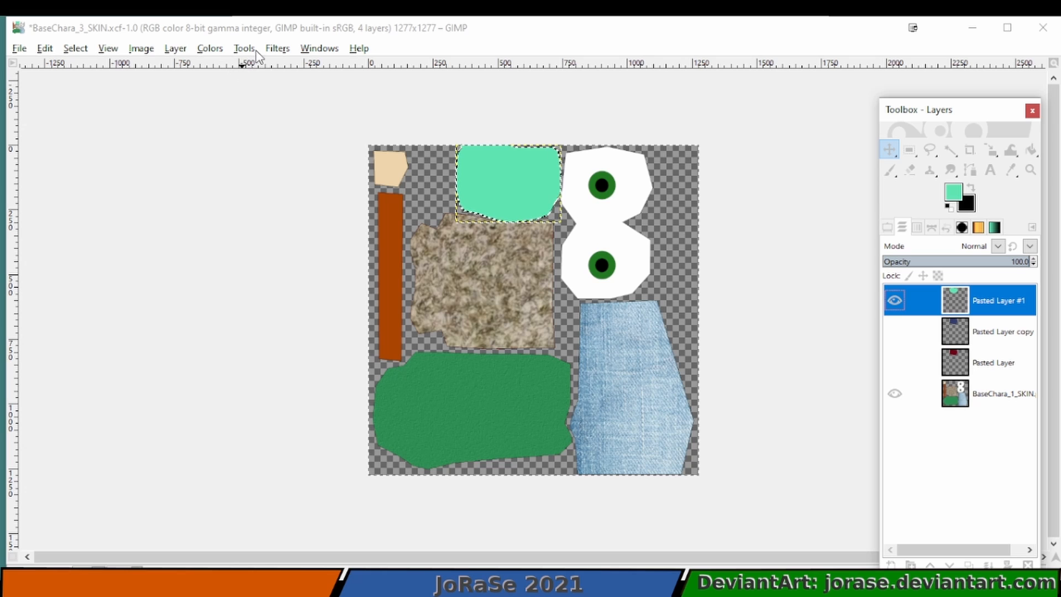
pyautogui.click(277, 48)
pyautogui.click(278, 69)
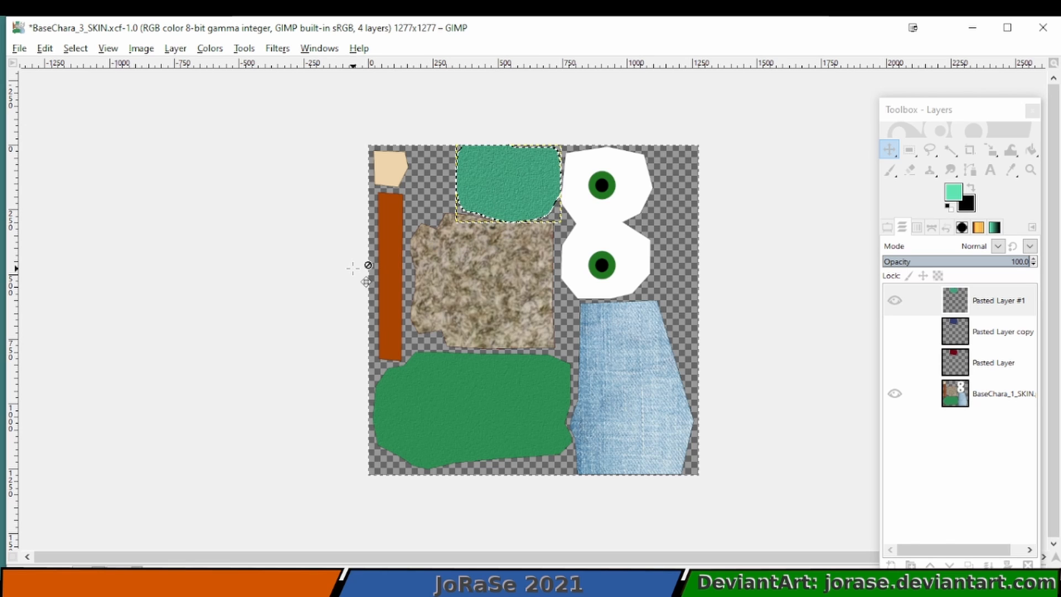
# Step: Start a new image export named BaseChara_5_SKIN.bmp in the Questown Parts folder, basing the name on BaseChara_1_SKIN.bmp
pyautogui.click(19, 50)
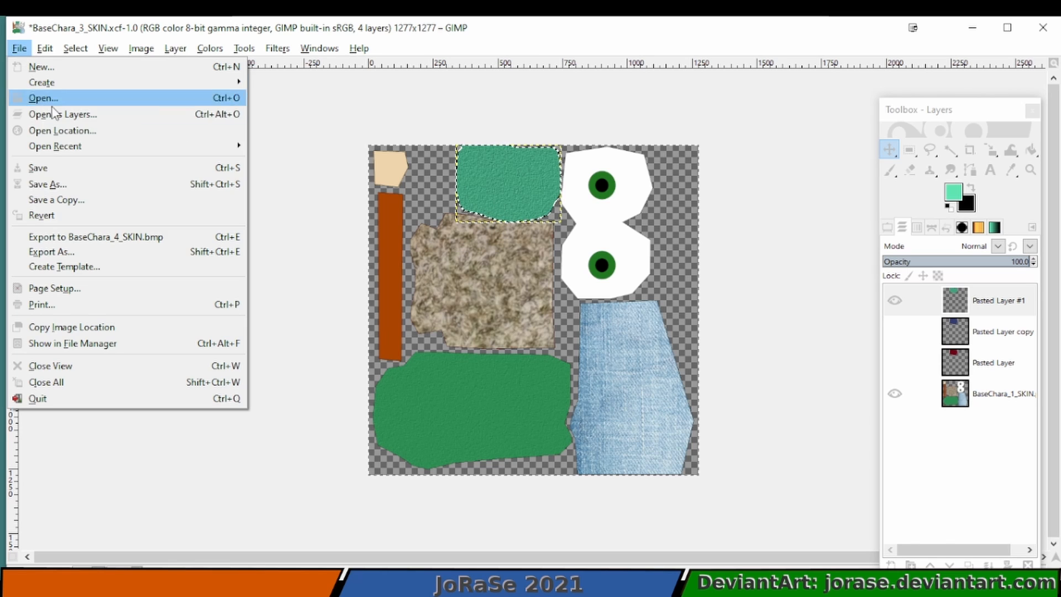
pyautogui.click(74, 253)
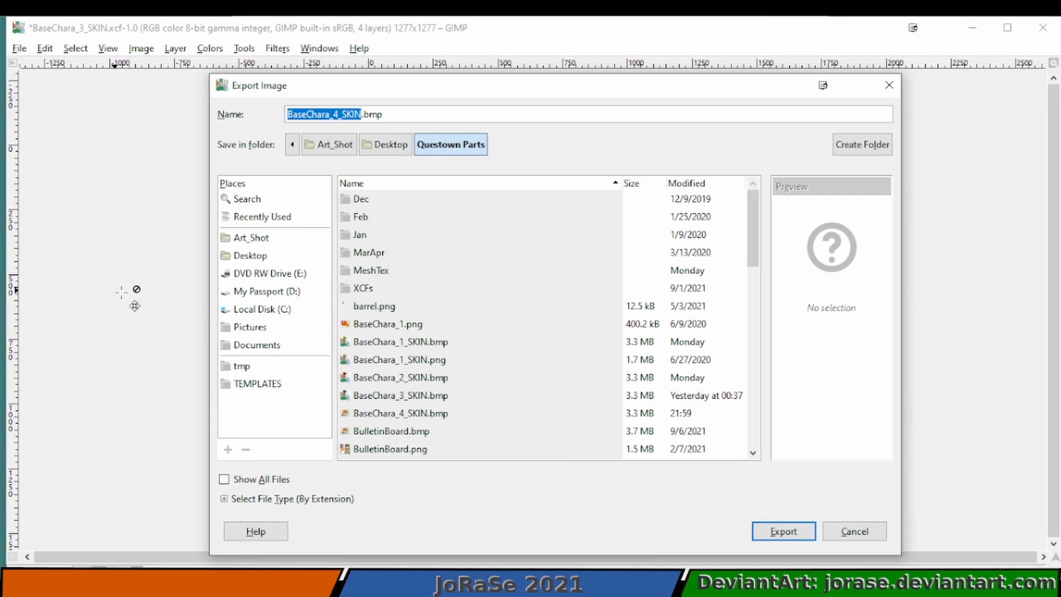
pyautogui.click(394, 344)
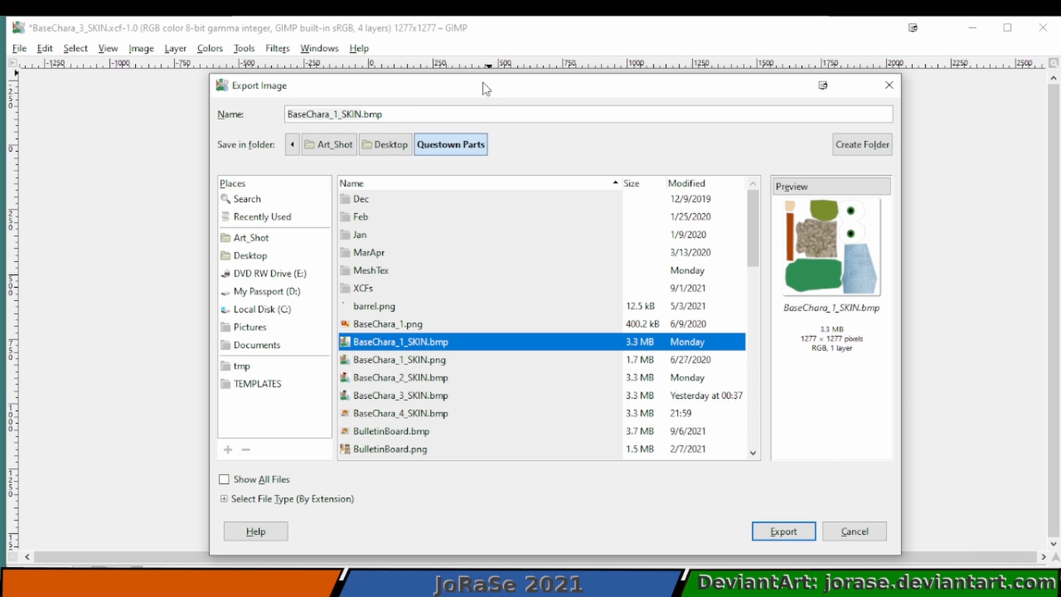
pyautogui.moveTo(485, 89); pyautogui.dragTo(527, 121)
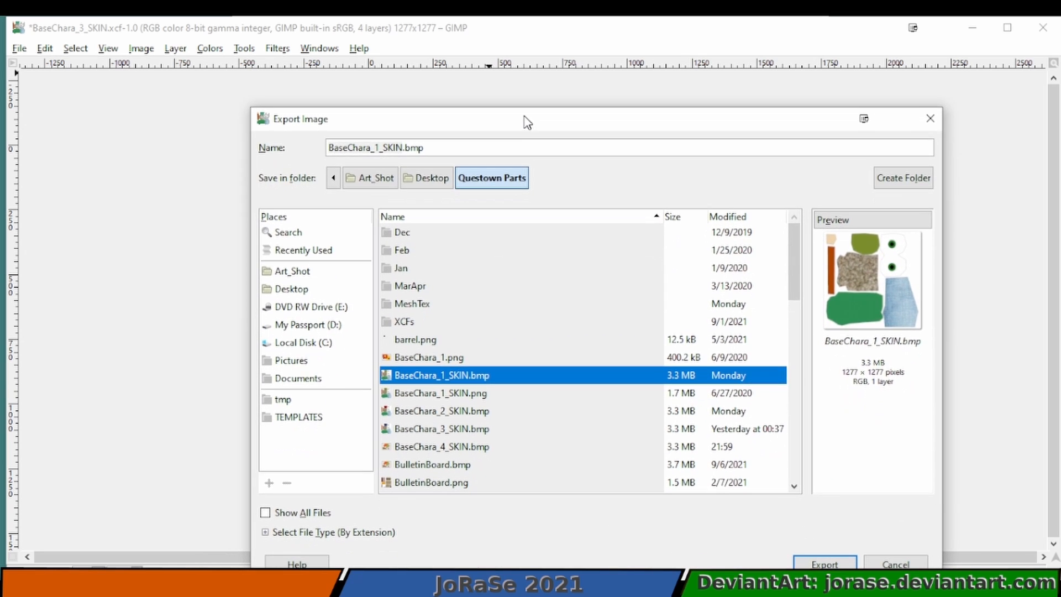
pyautogui.click(380, 147)
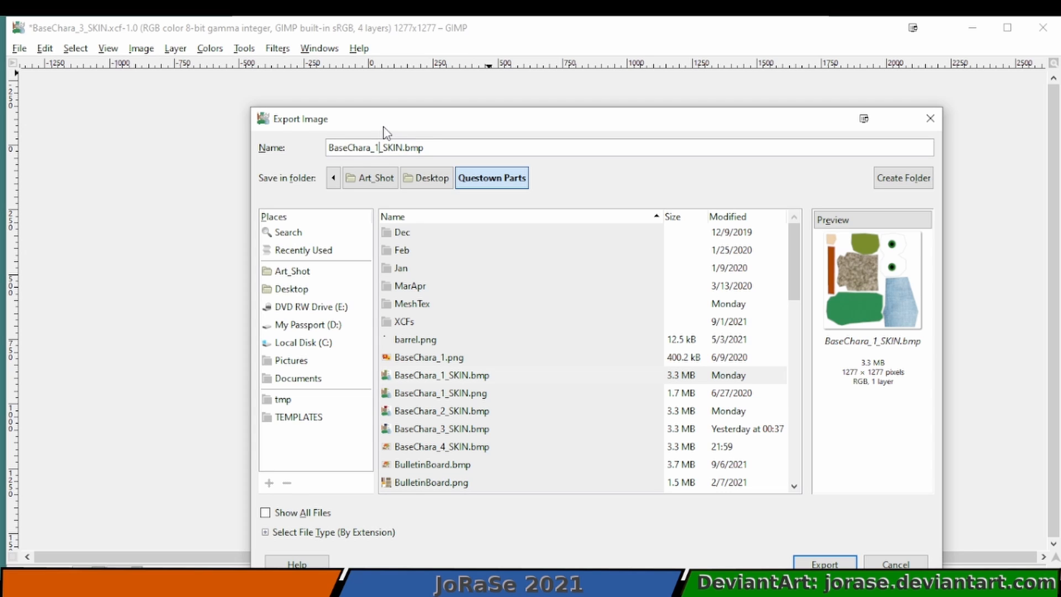
pyautogui.hotkey('shift', 'Left')
pyautogui.click(831, 562)
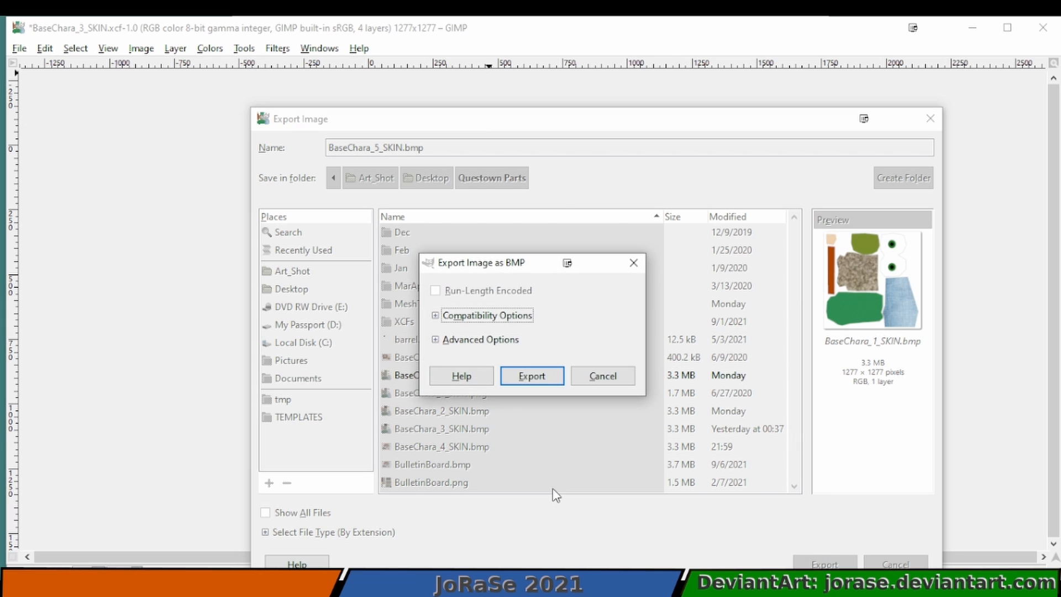
# Step: Set the BMP format to 16-bit R5 G6 B5 and export BaseChara_5_SKIN.bmp
pyautogui.click(481, 339)
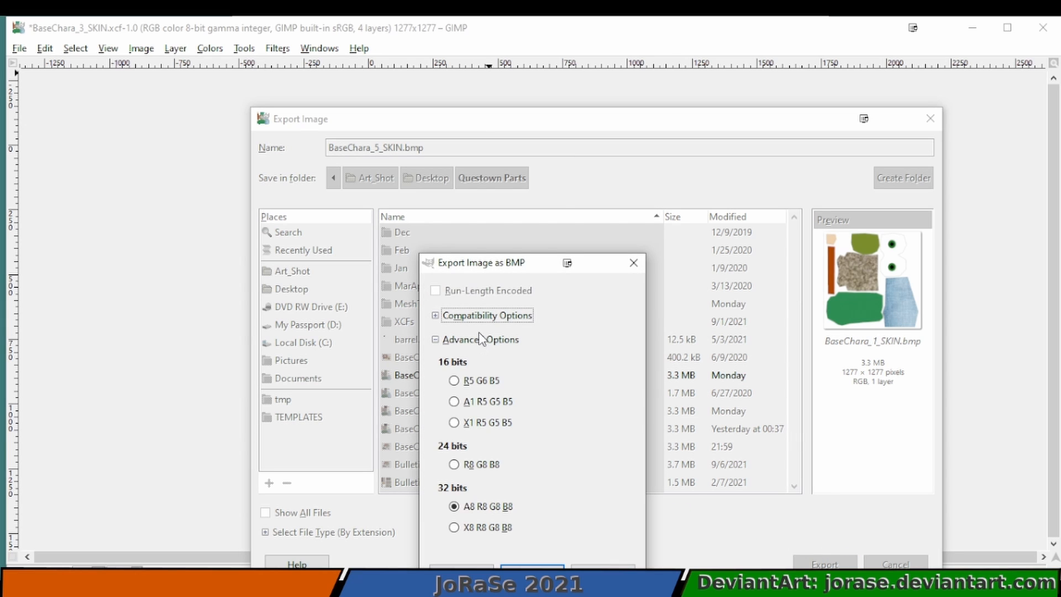
pyautogui.click(482, 383)
pyautogui.click(553, 563)
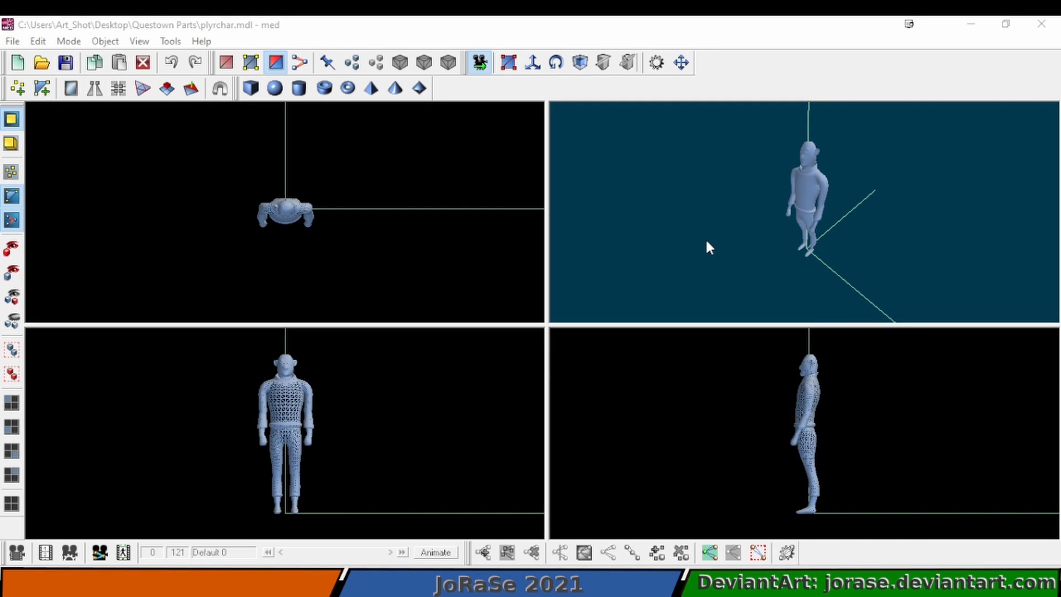
# Step: Turn on animation mode for the character model and keep it at frame 0
pyautogui.moveTo(703, 240)
pyautogui.mouseDown()
pyautogui.moveTo(795, 221)
pyautogui.moveTo(835, 231)
pyautogui.moveTo(685, 250)
pyautogui.mouseUp()
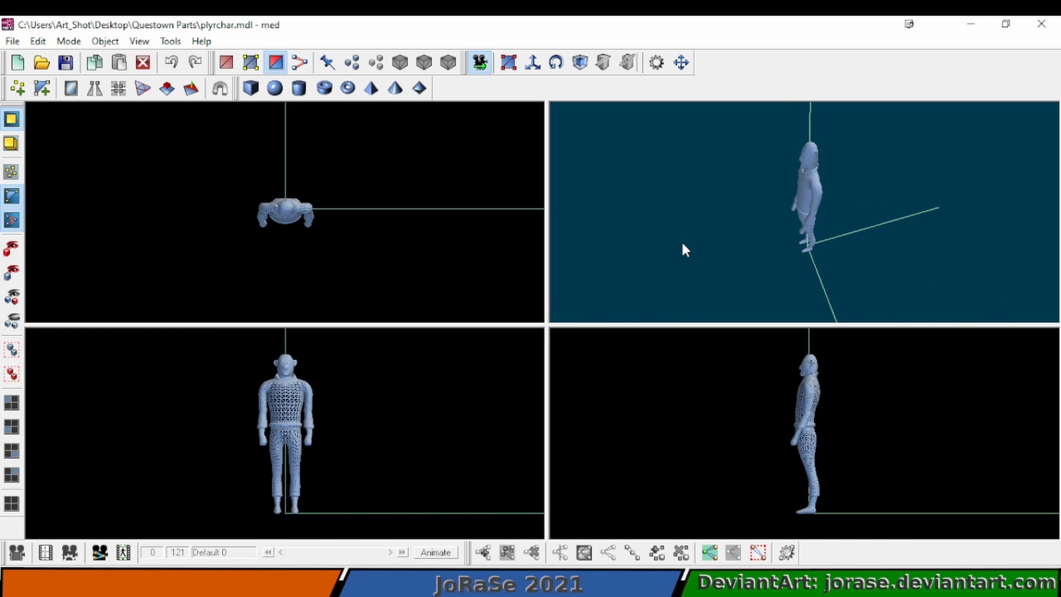
pyautogui.click(436, 553)
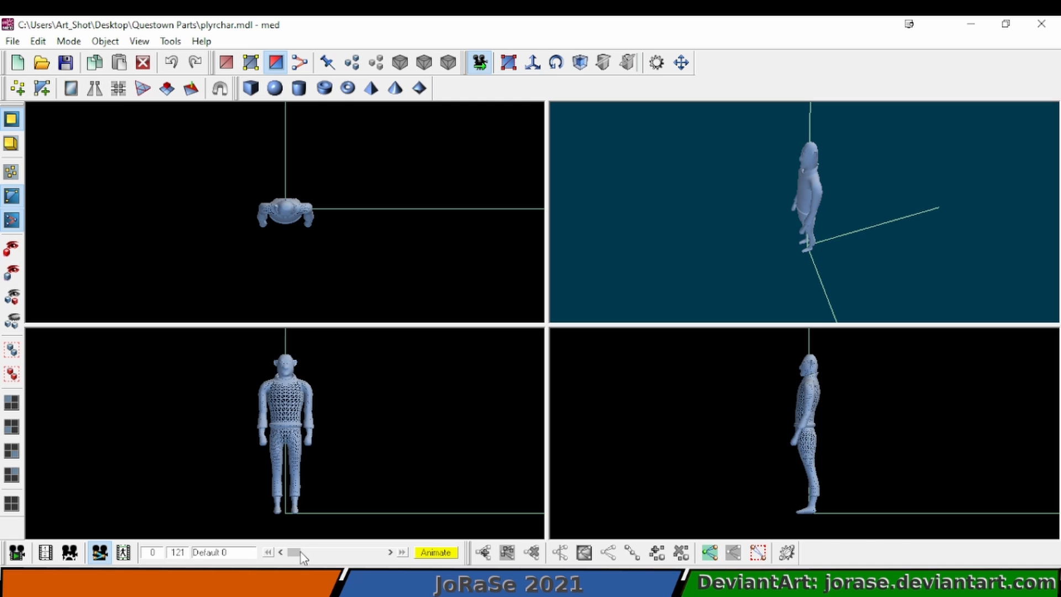
pyautogui.moveTo(303, 557)
pyautogui.mouseDown()
pyautogui.moveTo(394, 561)
pyautogui.moveTo(291, 560)
pyautogui.mouseUp()
# Step: Look through the model's full list of animation frames in the frame manager and close it
pyautogui.click(170, 42)
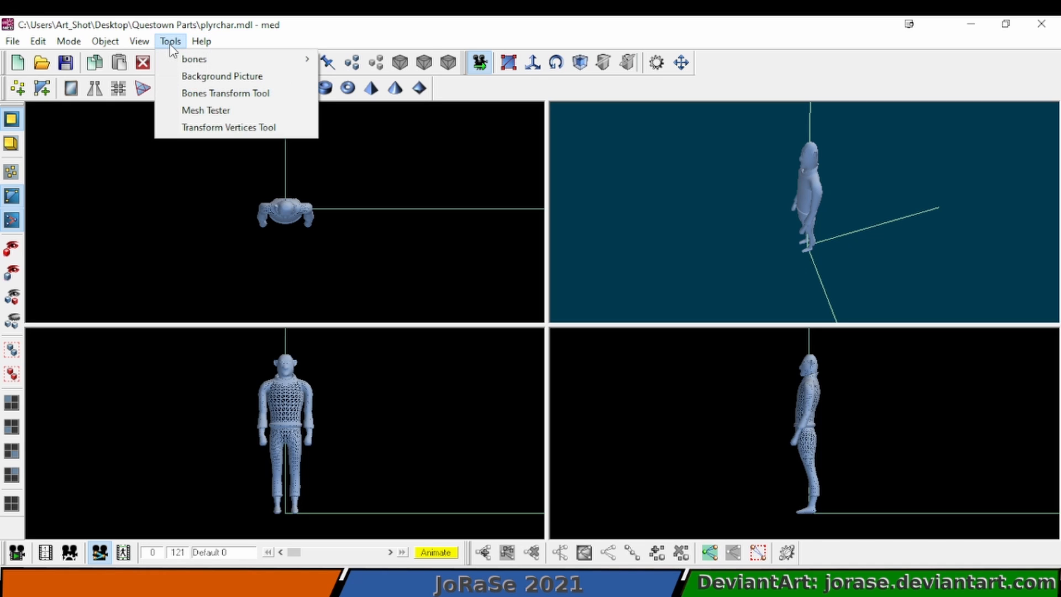
pyautogui.moveTo(105, 46)
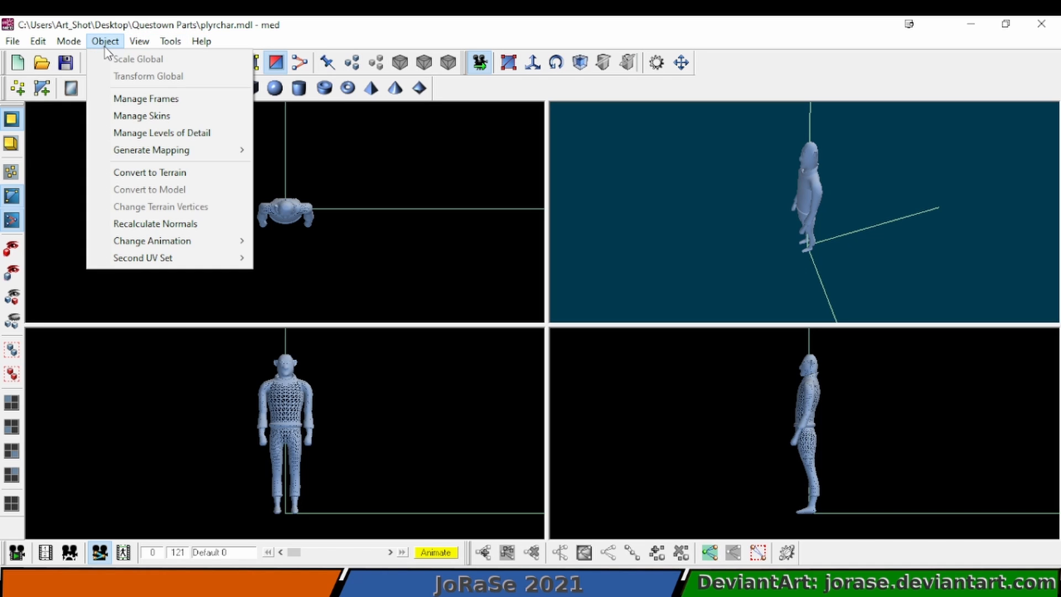
pyautogui.click(125, 100)
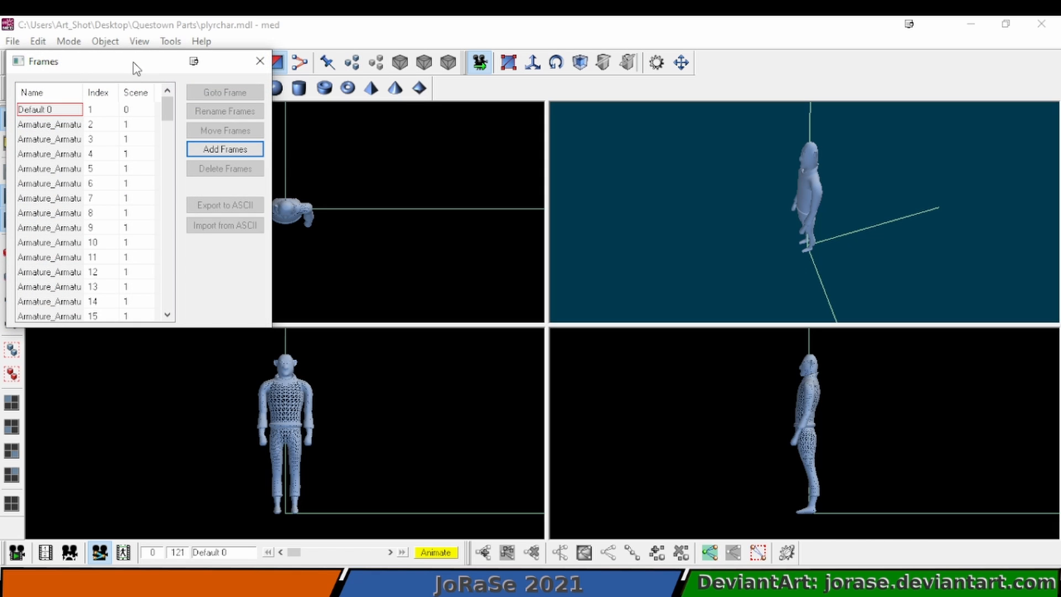
pyautogui.moveTo(139, 67); pyautogui.dragTo(571, 156)
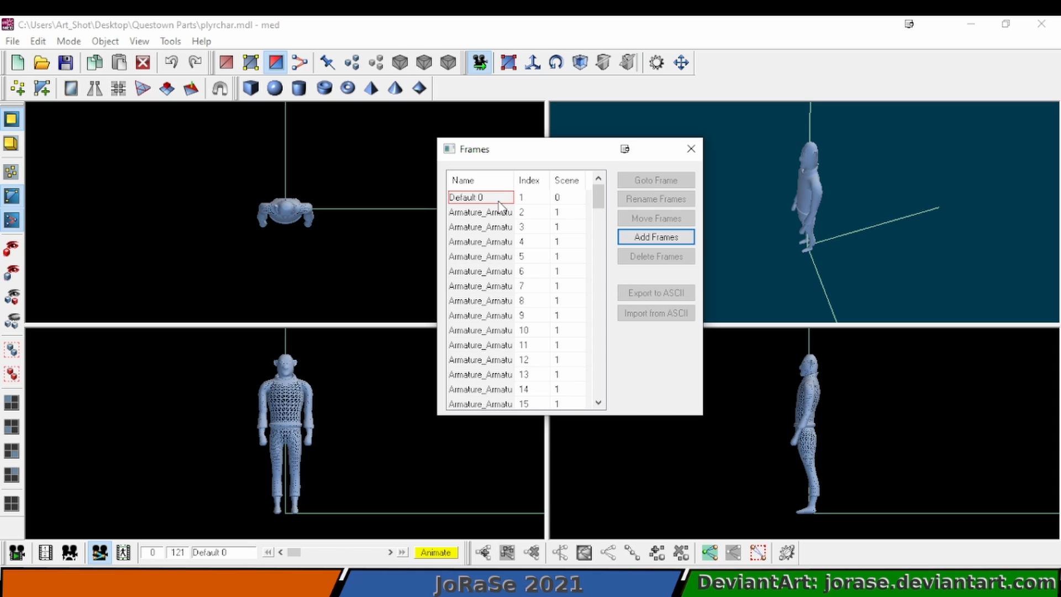
pyautogui.scroll(-19, 501, 221)
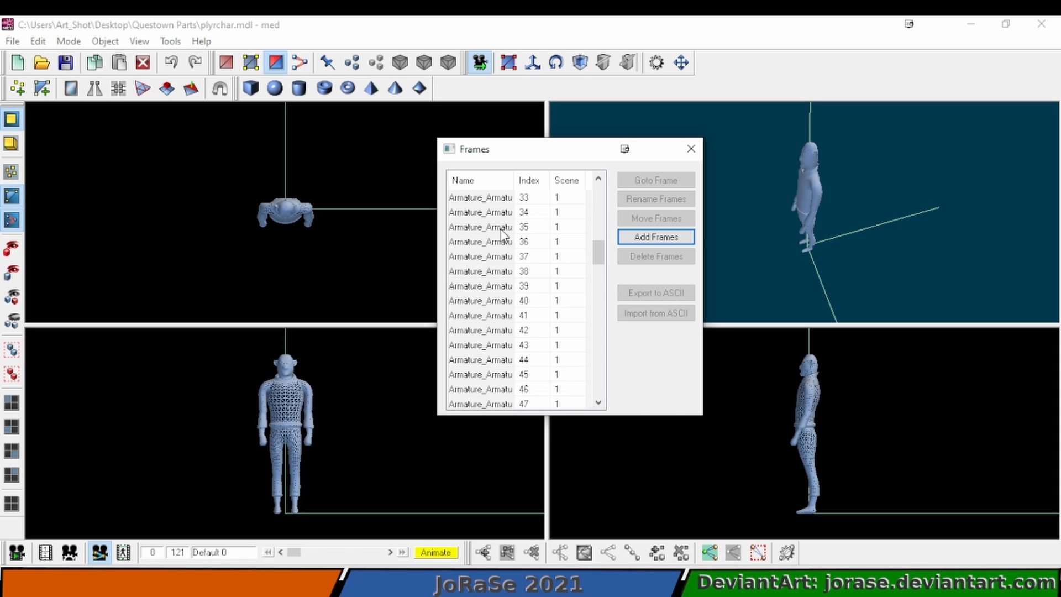
pyautogui.scroll(-17, 501, 233)
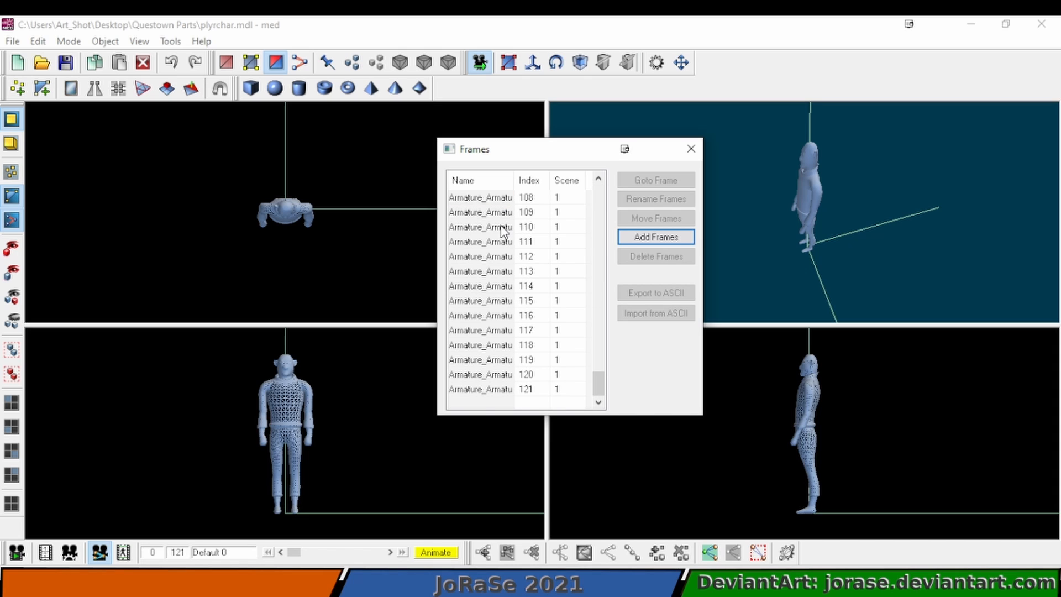
pyautogui.scroll(20, 501, 230)
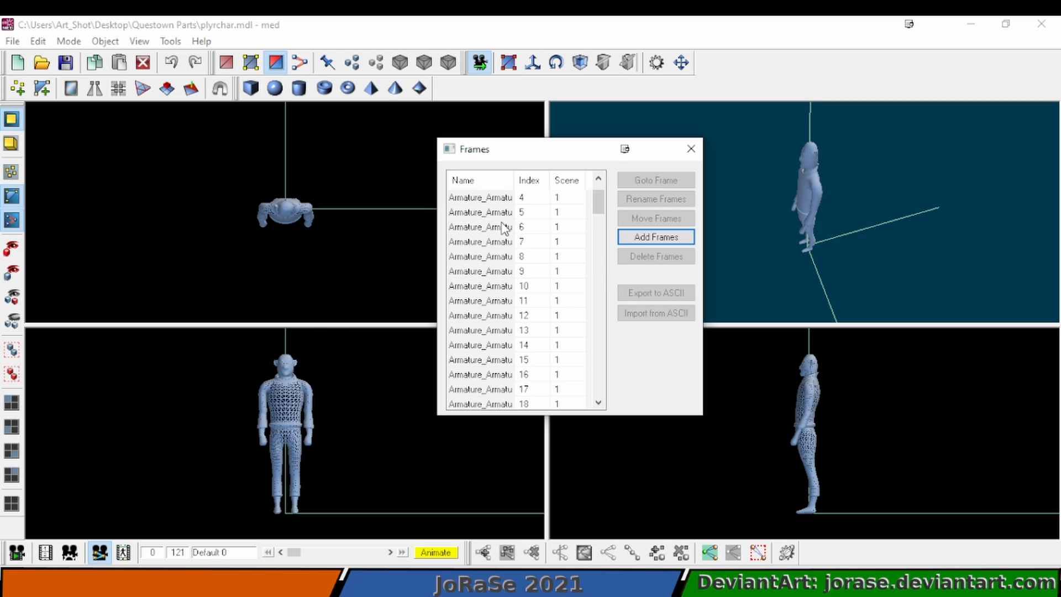
pyautogui.click(493, 199)
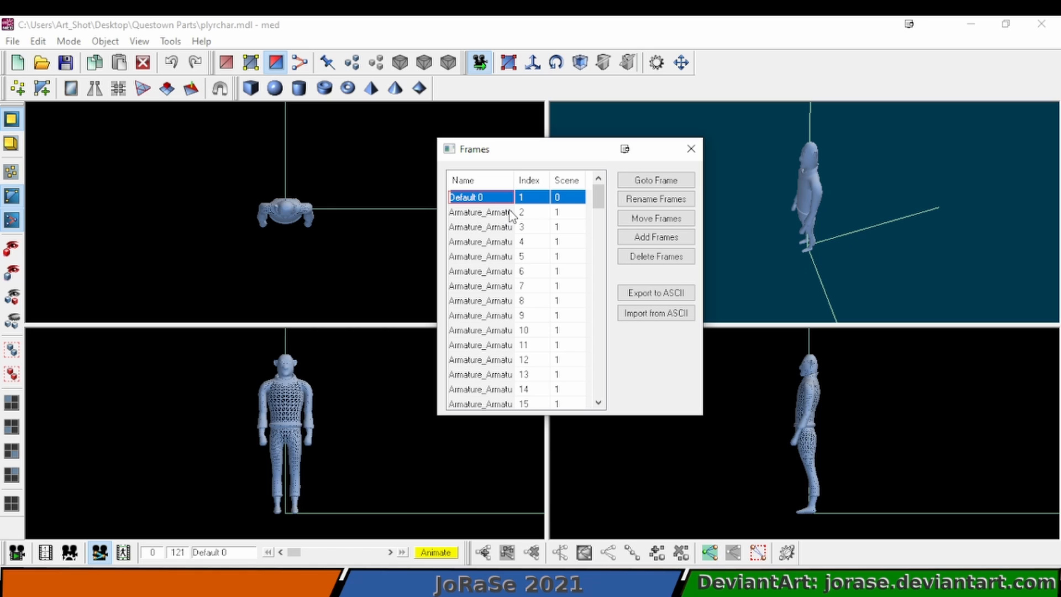
pyautogui.press('Down')
pyautogui.press('Down')
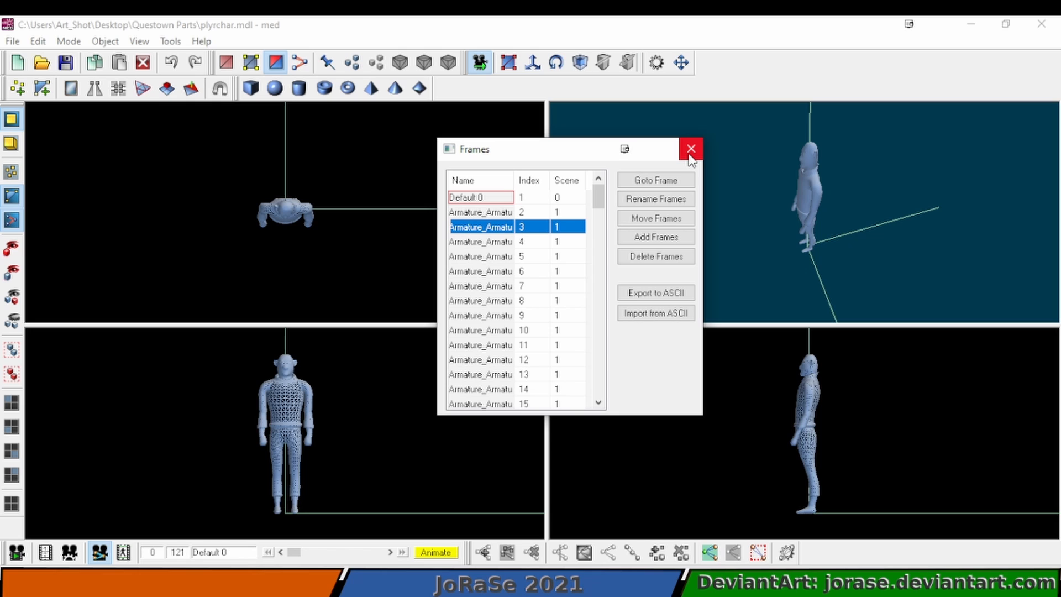
pyautogui.click(691, 149)
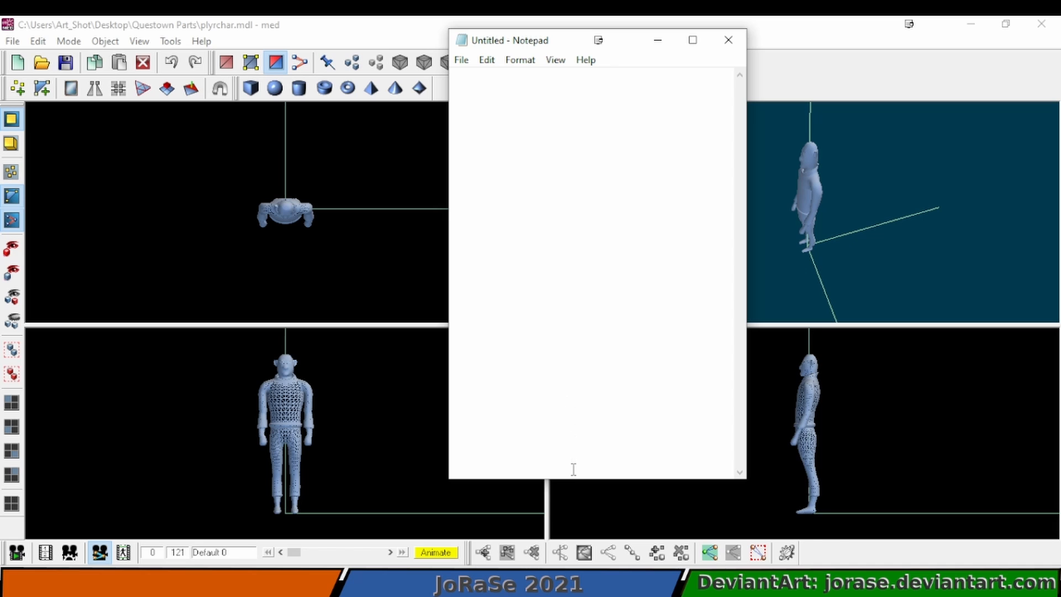
# Step: Shorten the empty Notepad window, move it clear of the top and front views, and switch back to MED
pyautogui.moveTo(574, 479); pyautogui.dragTo(568, 302)
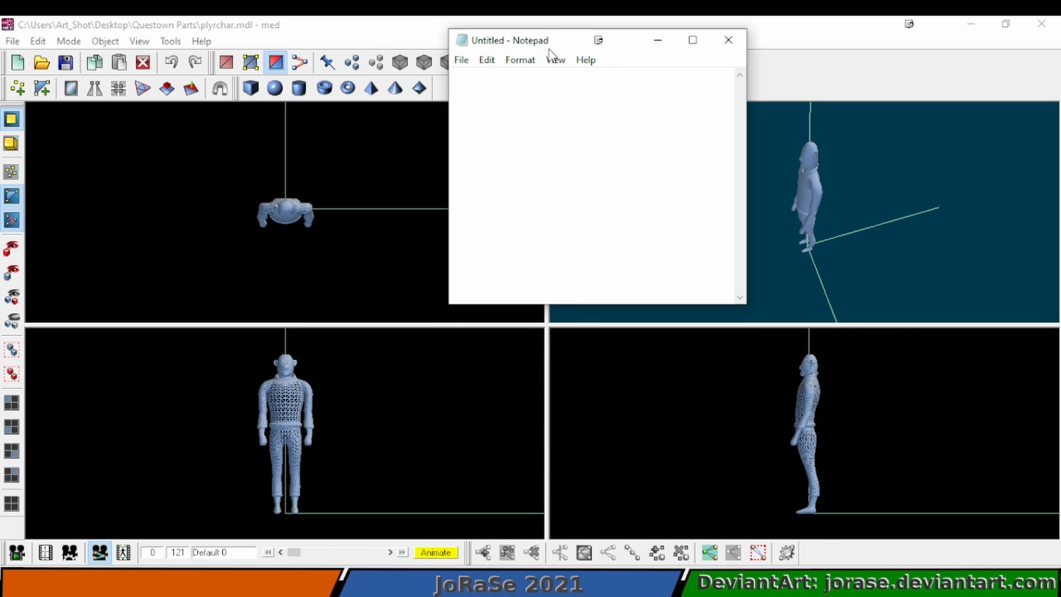
pyautogui.moveTo(549, 46); pyautogui.dragTo(863, 165)
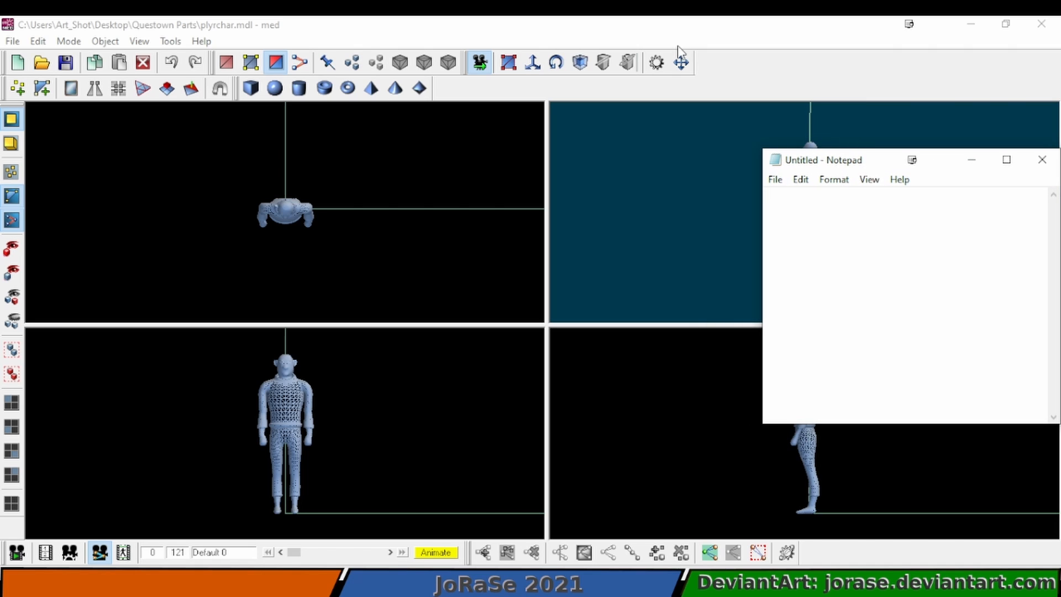
pyautogui.click(683, 63)
# Step: Preview the model's animation up to about frame 35 and rewind it to frame 0
pyautogui.click(391, 552)
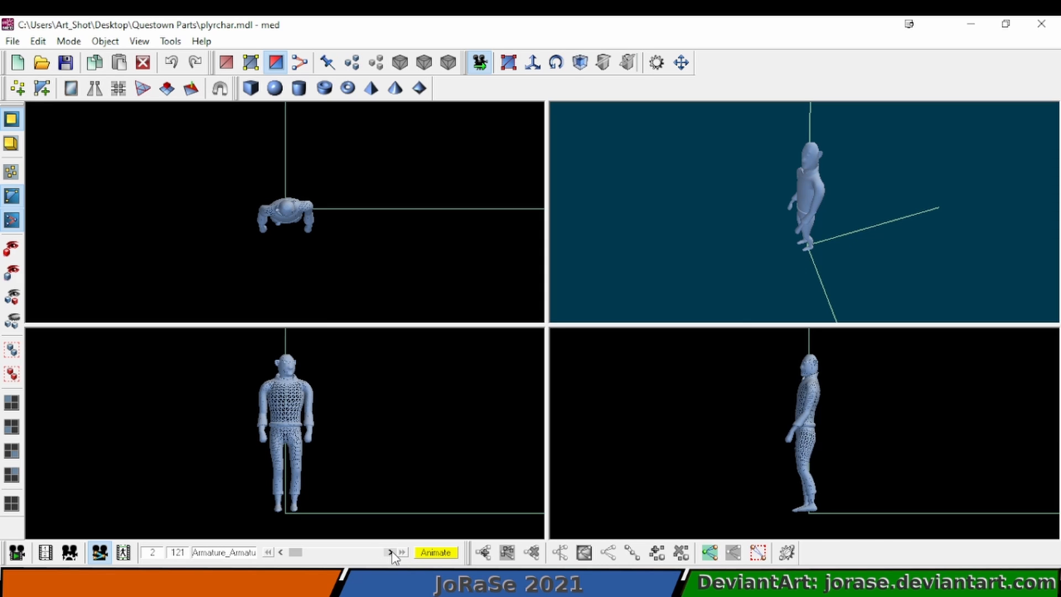
pyautogui.click(390, 552)
pyautogui.click(391, 552)
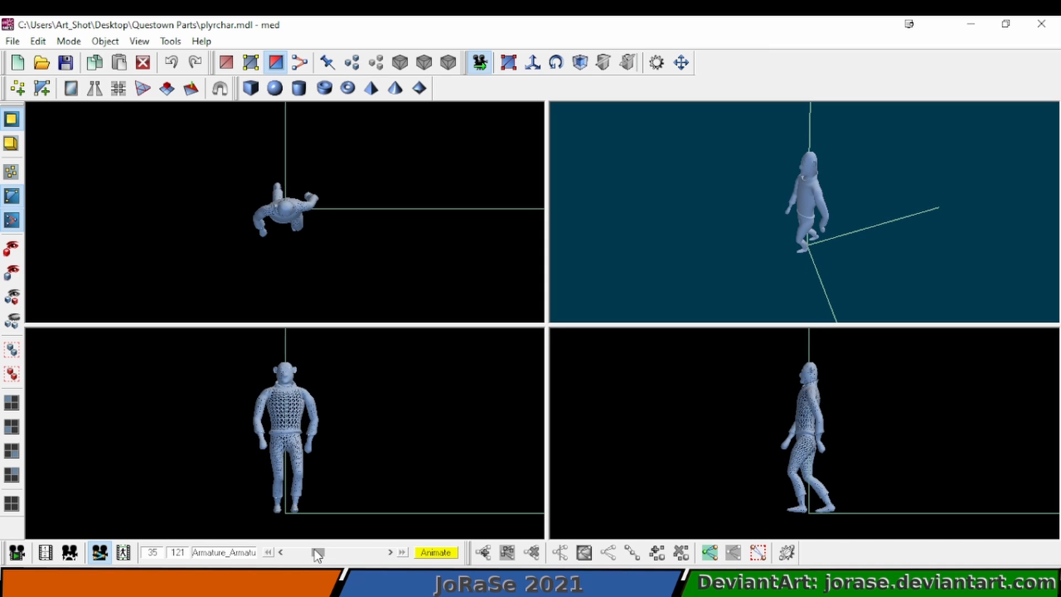
pyautogui.moveTo(318, 555); pyautogui.dragTo(277, 552)
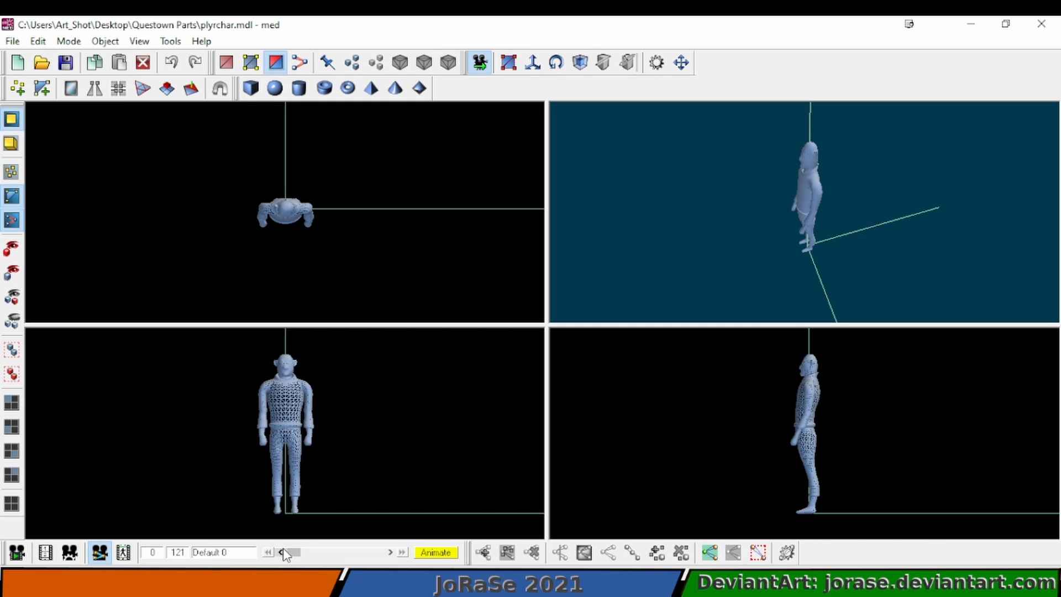
# Step: Step through the animation frame by frame from frame 0 to find where the standing sequence ends, stopping at frame 30
pyautogui.click(391, 552)
pyautogui.click(391, 553)
pyautogui.click(393, 552)
pyautogui.click(393, 551)
pyautogui.click(393, 551)
pyautogui.click(393, 552)
pyautogui.click(393, 551)
pyautogui.click(393, 551)
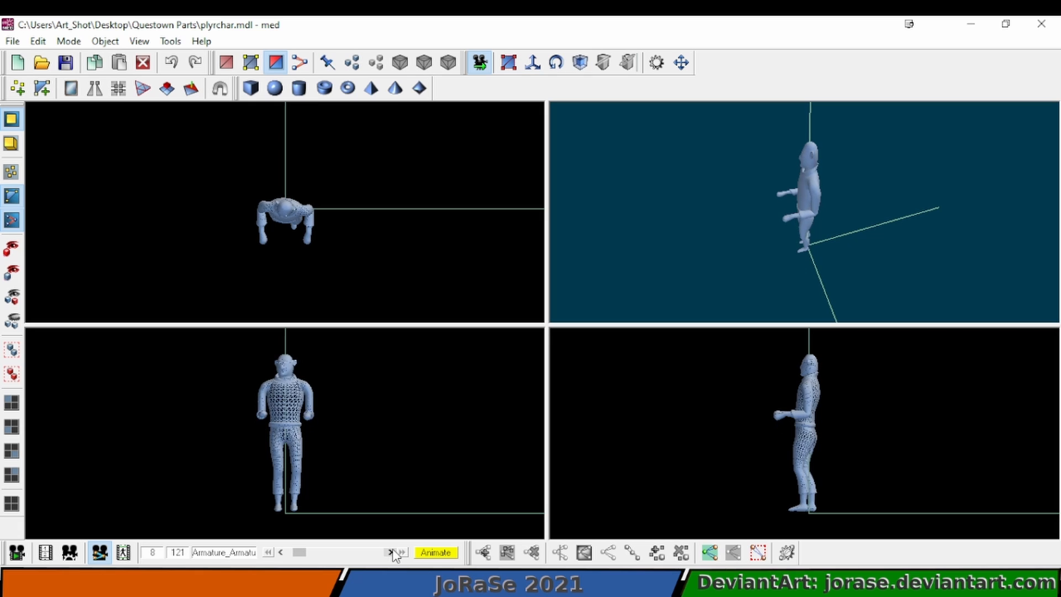
pyautogui.click(393, 552)
pyautogui.click(393, 551)
pyautogui.click(393, 551)
pyautogui.click(393, 551)
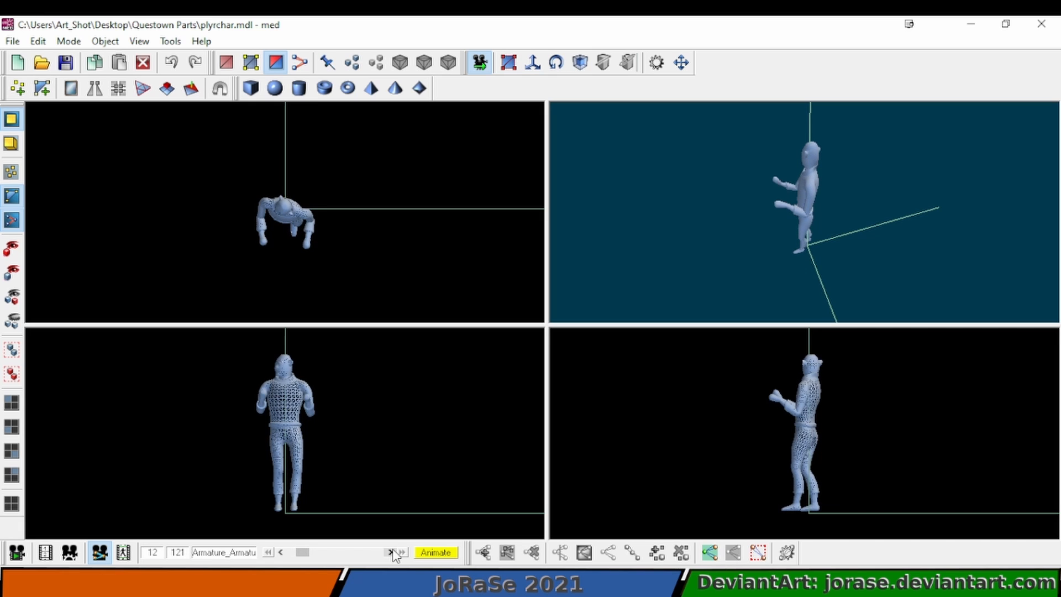
pyautogui.click(393, 551)
pyautogui.click(393, 551)
pyautogui.click(391, 552)
pyautogui.click(392, 553)
pyautogui.click(391, 552)
pyautogui.click(392, 552)
pyautogui.click(391, 552)
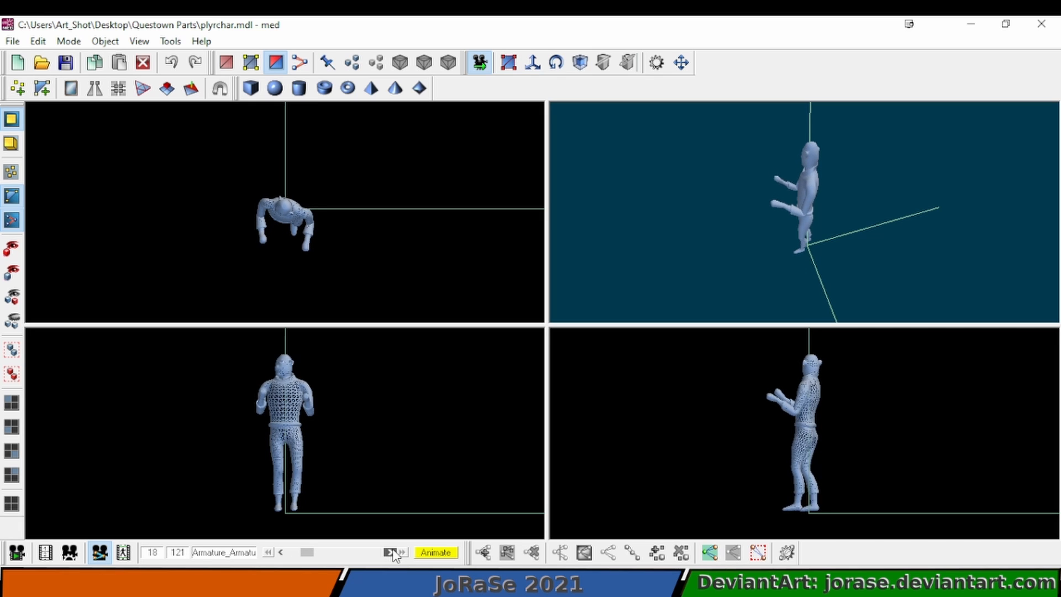
pyautogui.click(392, 553)
pyautogui.click(391, 552)
pyautogui.click(391, 552)
pyautogui.click(391, 552)
pyautogui.click(391, 552)
pyautogui.click(391, 552)
pyautogui.click(391, 552)
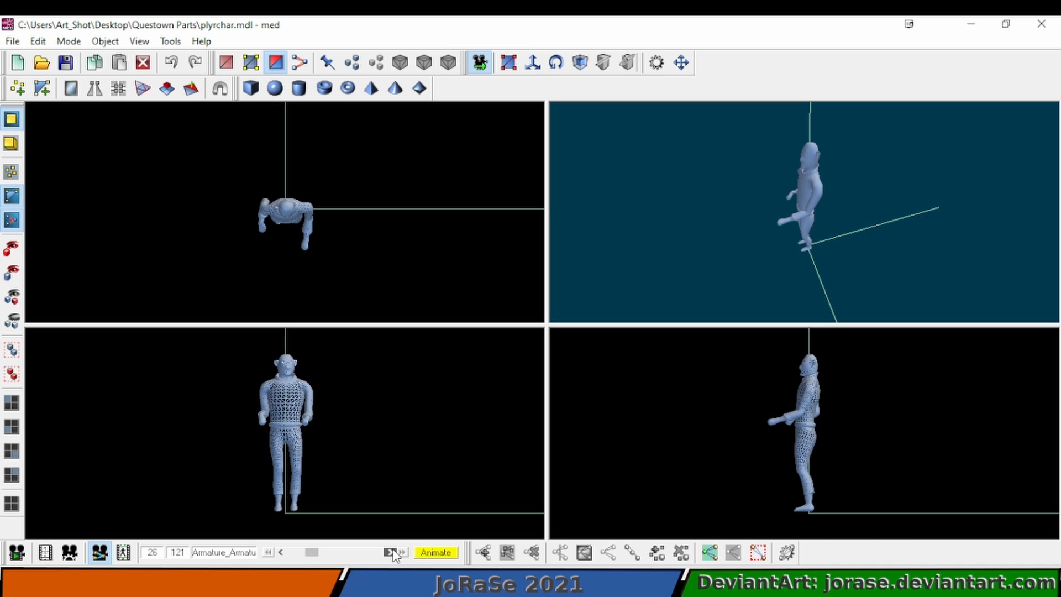
pyautogui.click(392, 552)
pyautogui.click(391, 552)
pyautogui.click(391, 552)
pyautogui.click(391, 552)
pyautogui.click(391, 552)
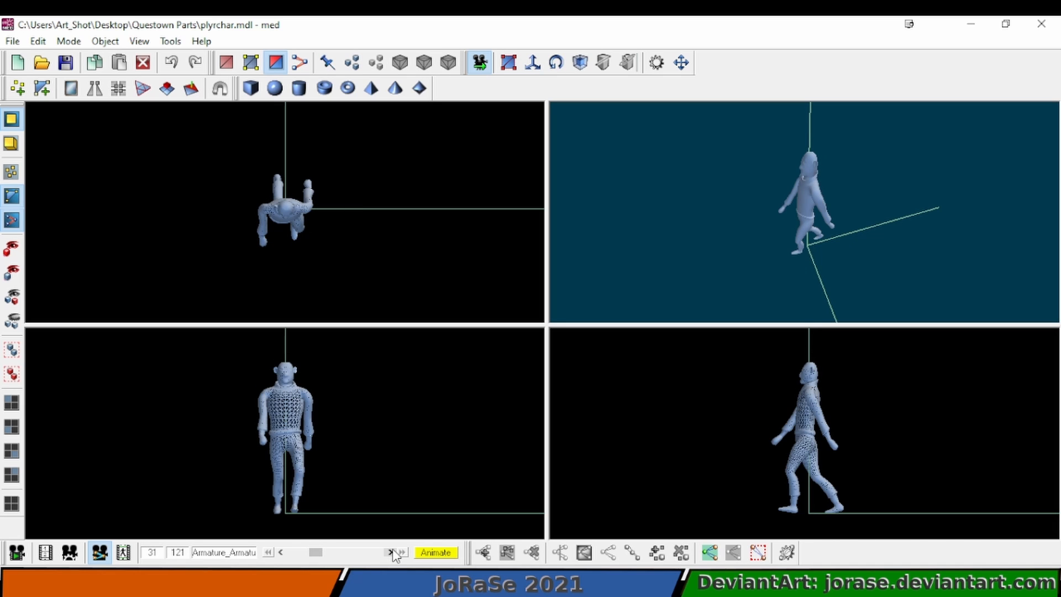
pyautogui.click(280, 552)
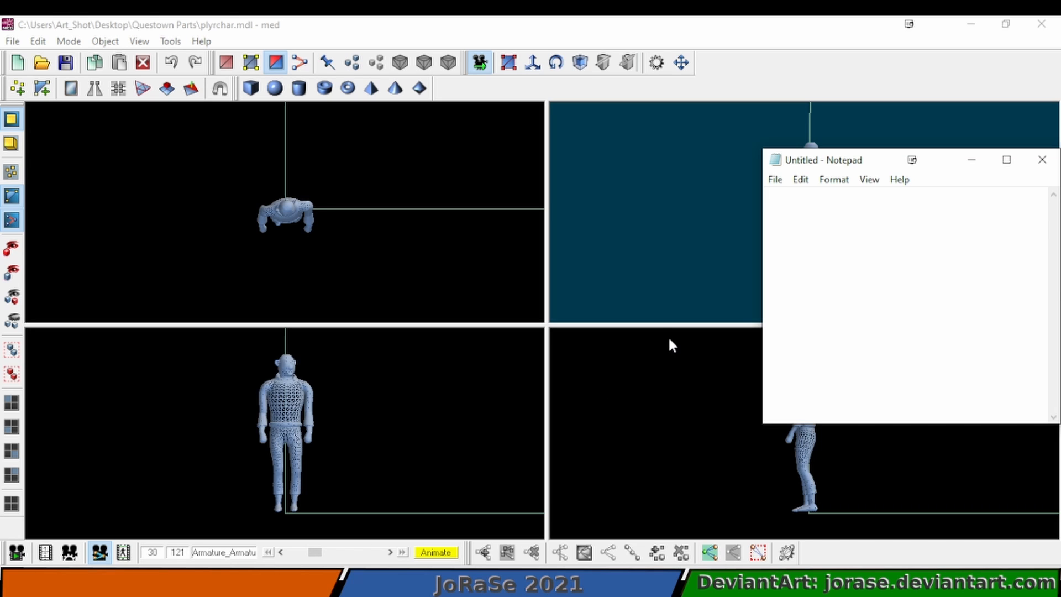
# Step: Switch to Notepad and note the standing animation's range as "stand 0-30" on its own line
pyautogui.write('stand')
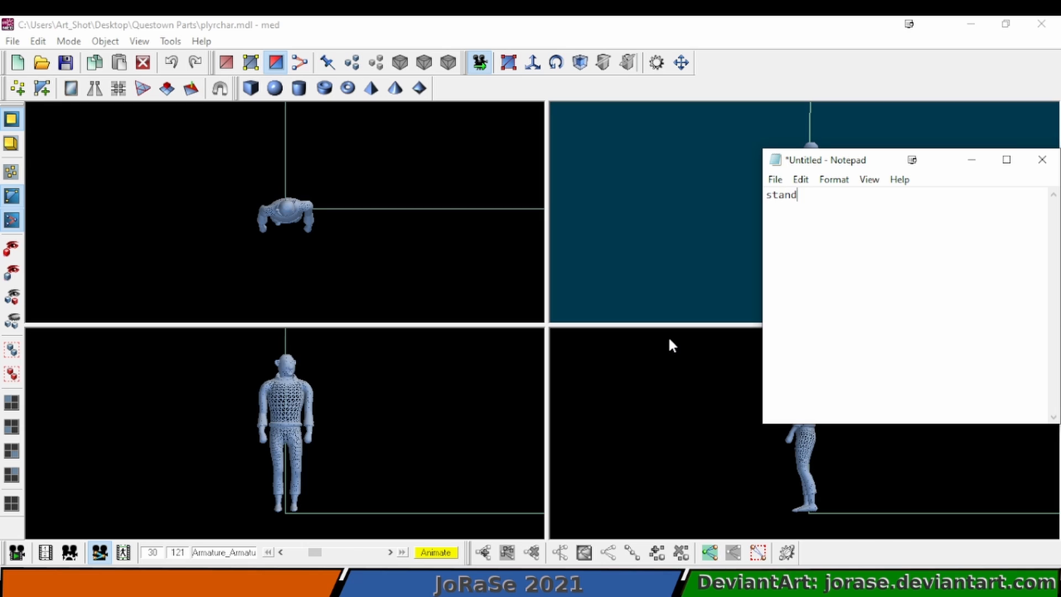
pyautogui.write(' 0-30')
pyautogui.press('Return')
# Step: Return to MED and check the start of the standing animation at frames 0 and 1
pyautogui.click(714, 92)
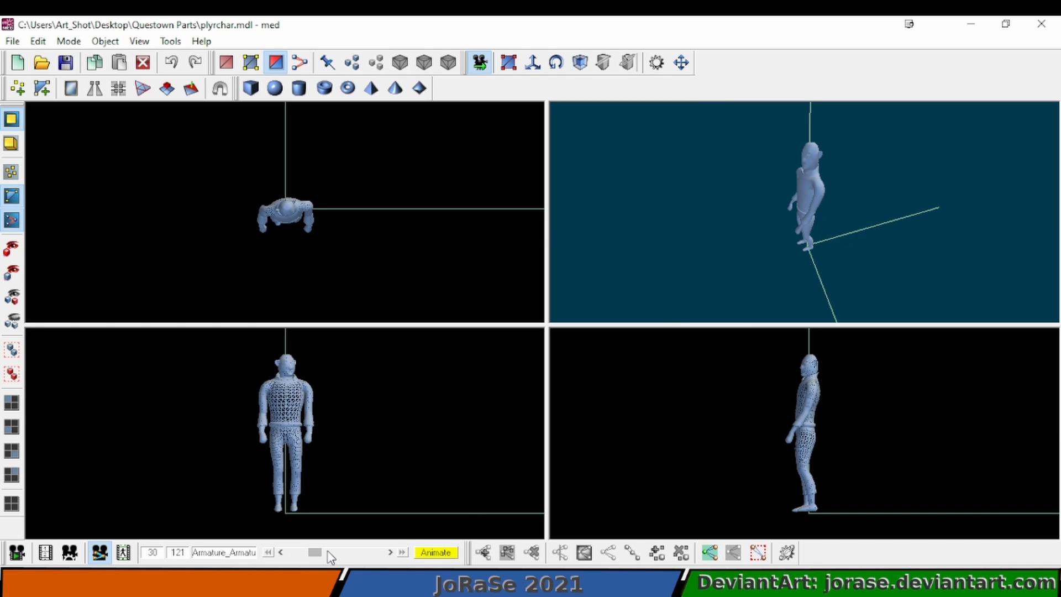
pyautogui.moveTo(317, 556); pyautogui.dragTo(292, 549)
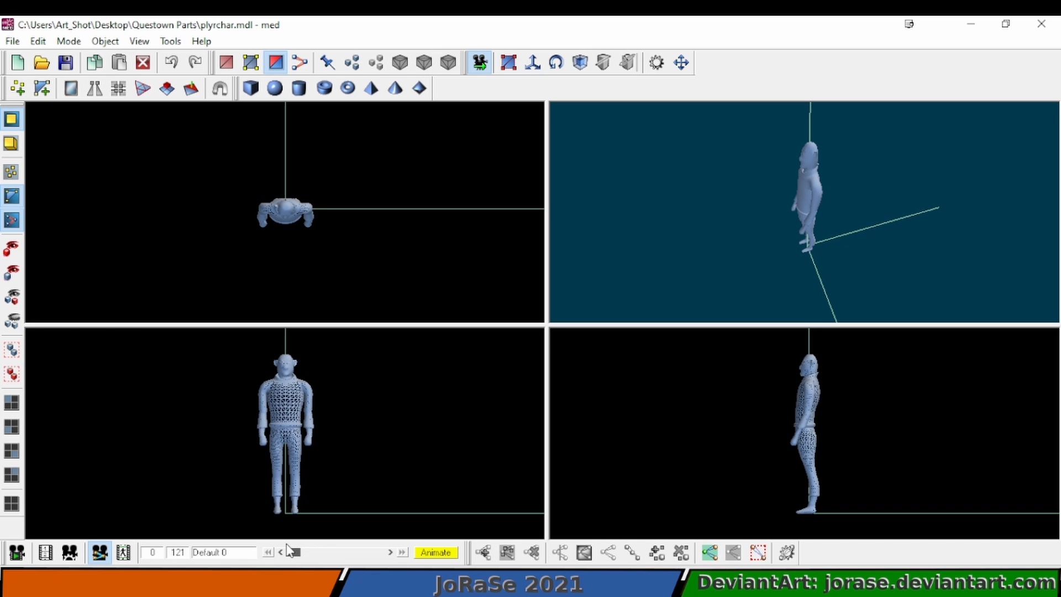
pyautogui.click(390, 552)
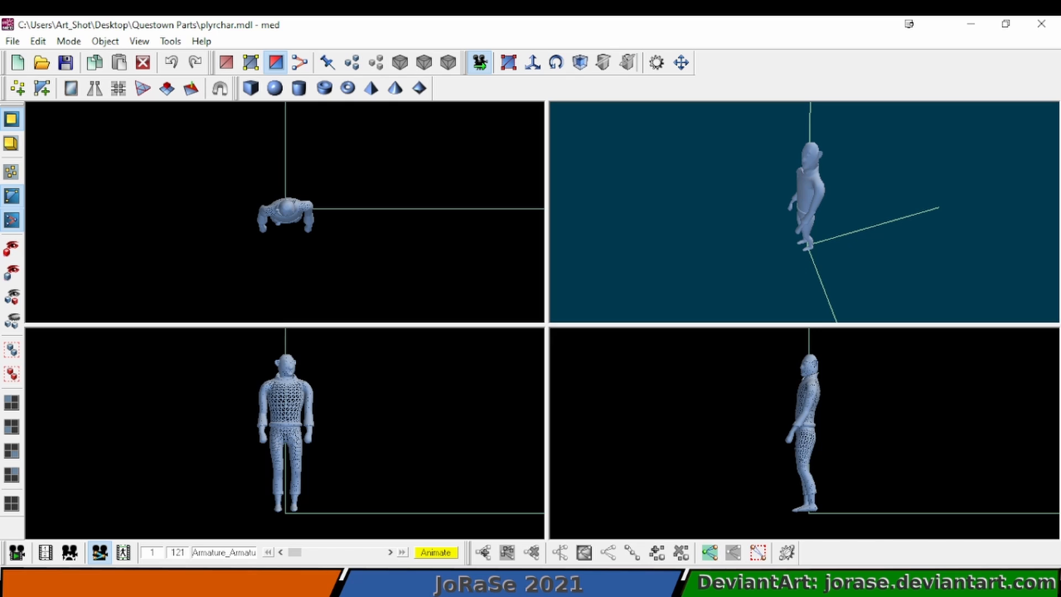
# Step: Switch to Notepad, correct the stand range to 1-30, and begin the next line with "walk 31-"
pyautogui.hotkey('alt', 'Tab')
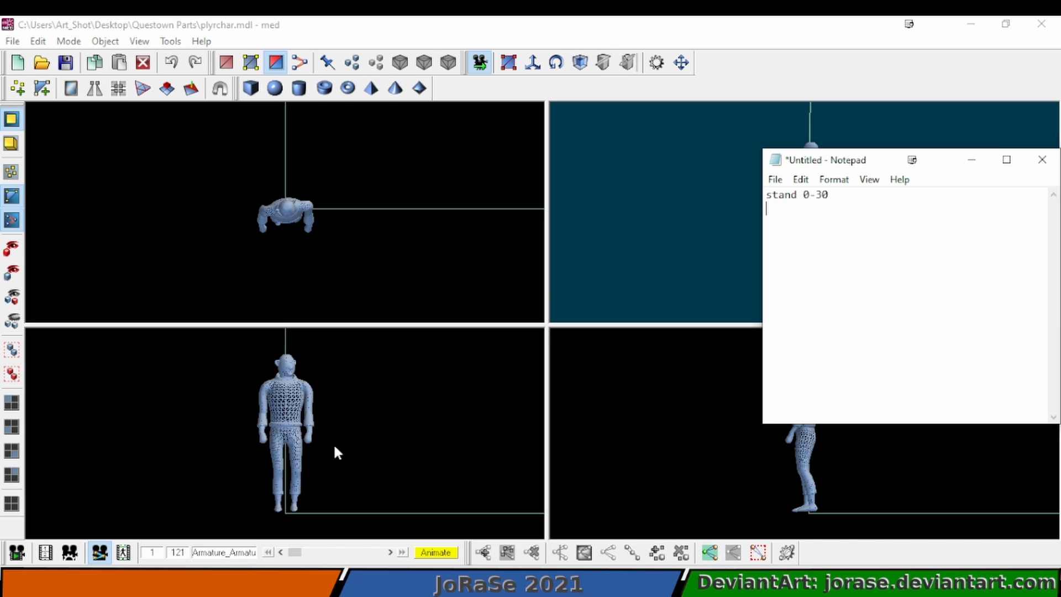
pyautogui.click(804, 195)
pyautogui.moveTo(805, 198); pyautogui.dragTo(810, 203)
pyautogui.write('1')
pyautogui.write('wal')
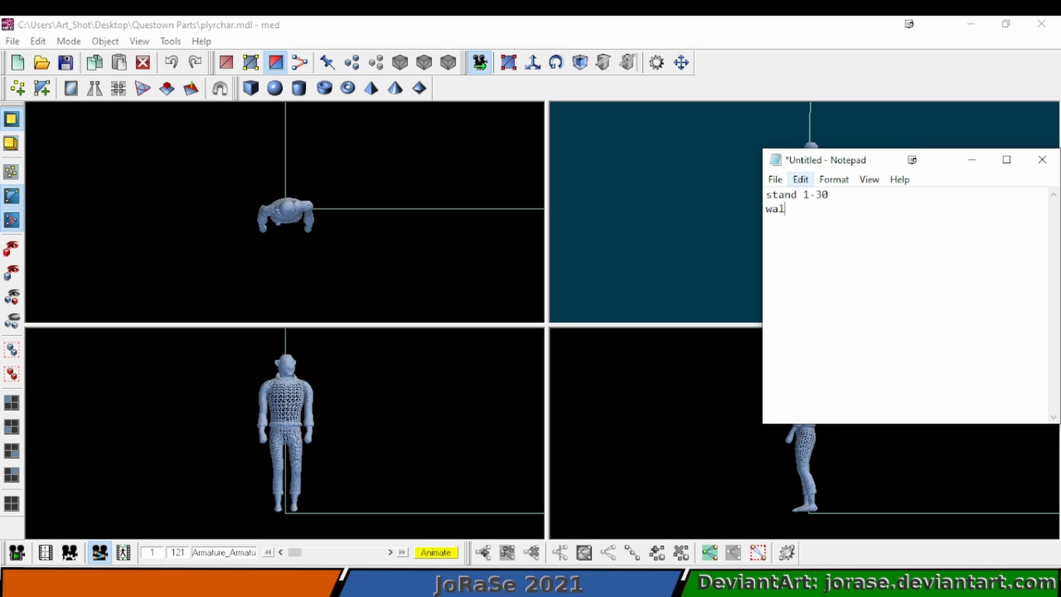
pyautogui.write('k 31-')
# Step: Return to MED and step through the walking animation to find its last frame, stopping at frame 60
pyautogui.click(826, 81)
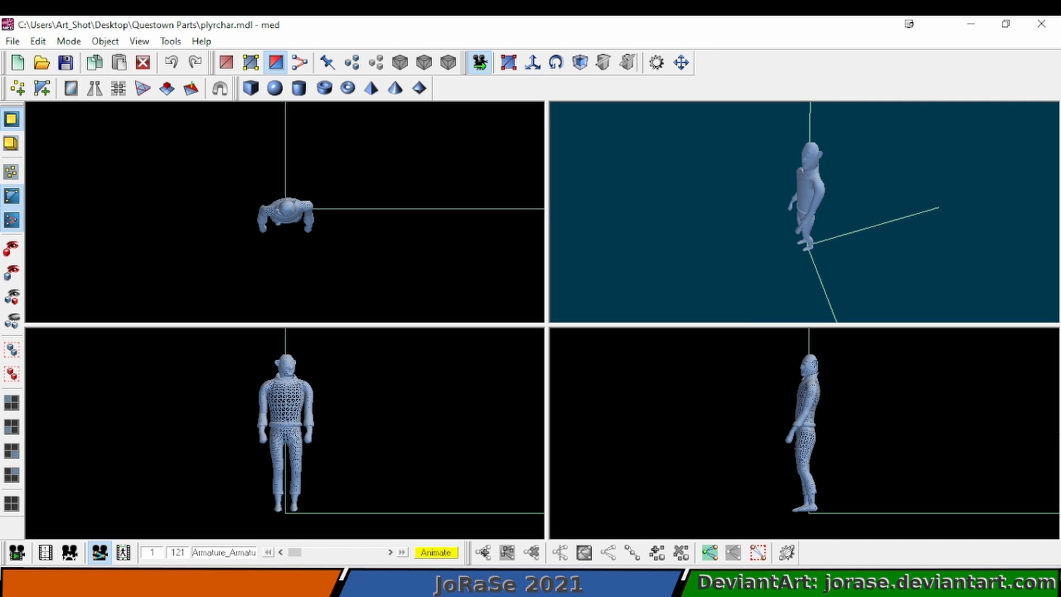
pyautogui.click(390, 552)
pyautogui.click(393, 552)
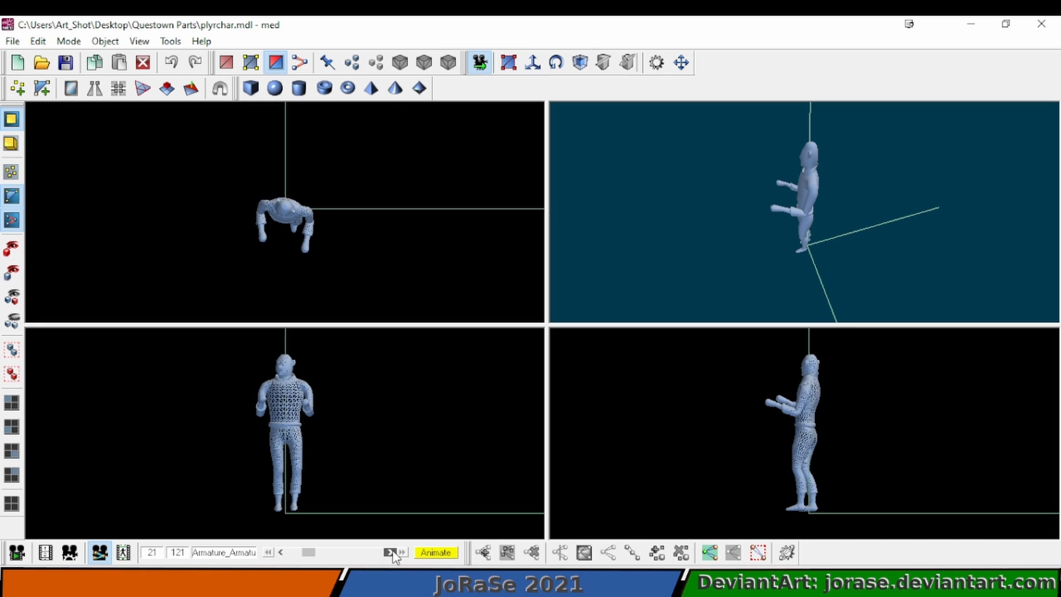
pyautogui.click(391, 553)
pyautogui.click(391, 552)
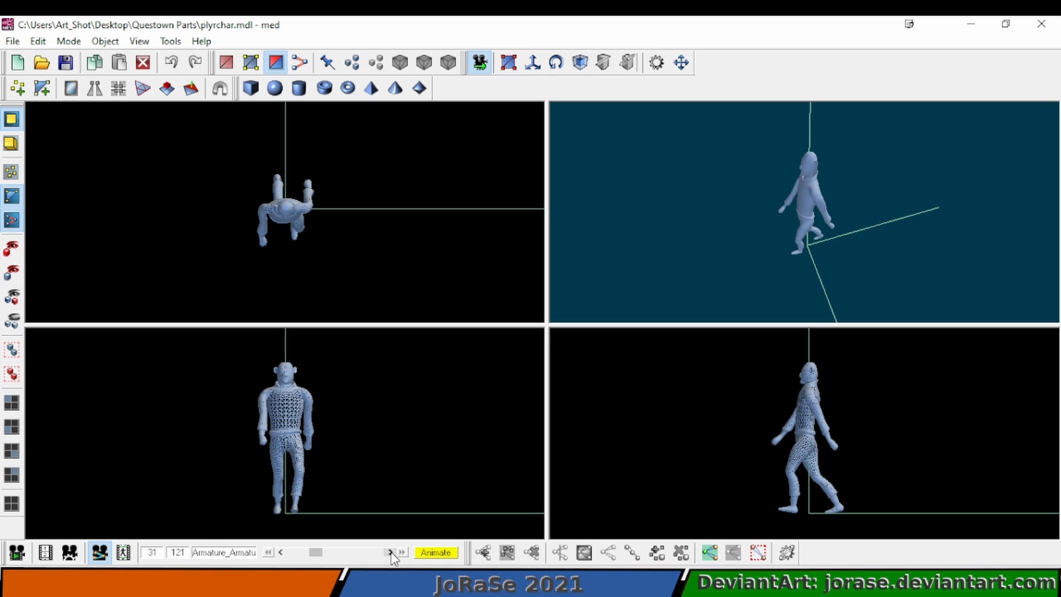
pyautogui.click(391, 552)
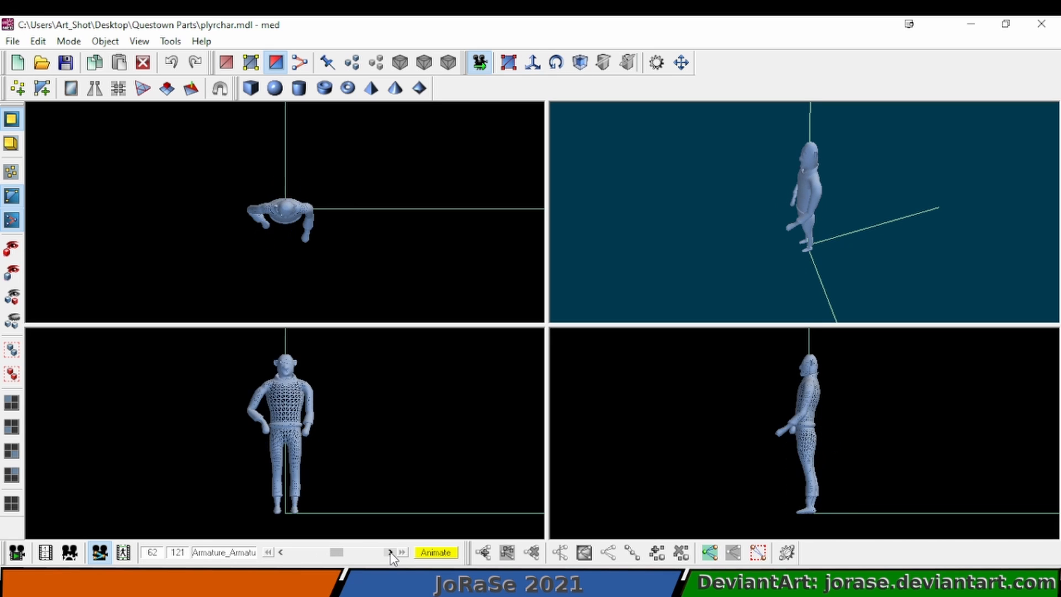
pyautogui.click(282, 553)
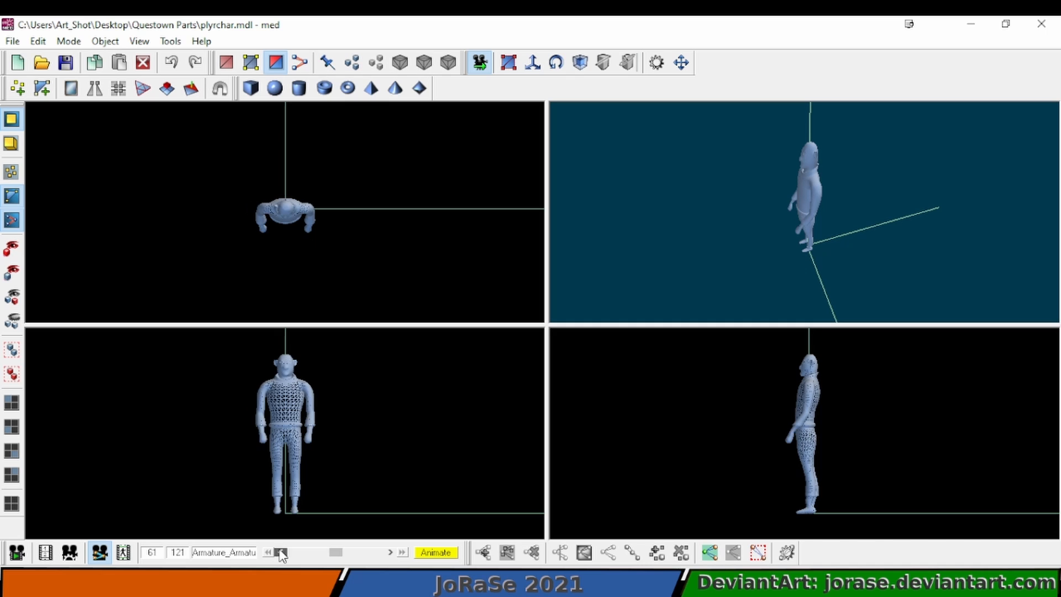
pyautogui.click(282, 553)
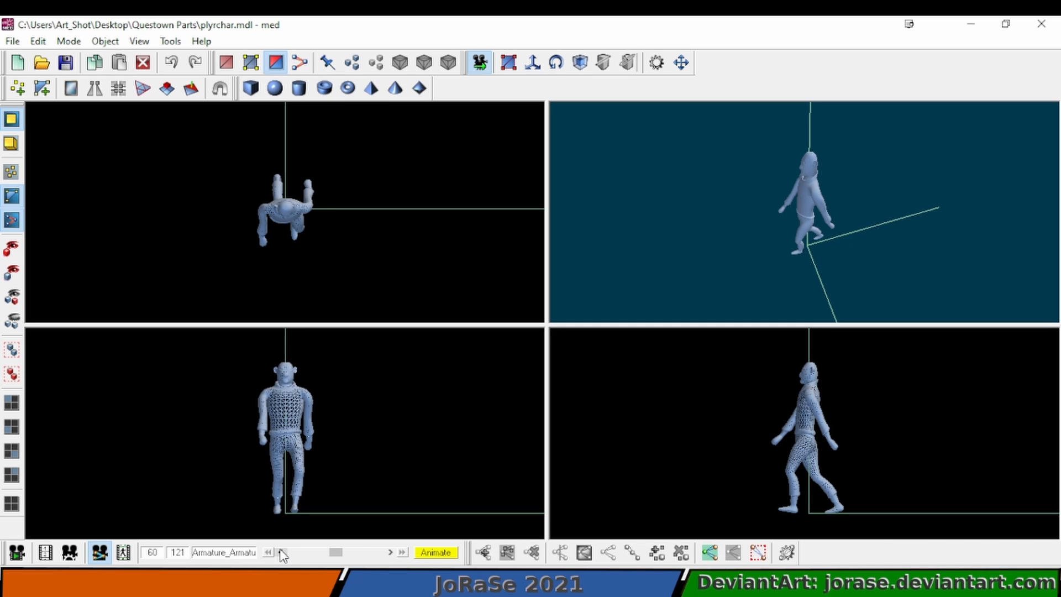
# Step: Step between frames 59 and 61 to check where the walking animation ends
pyautogui.click(281, 553)
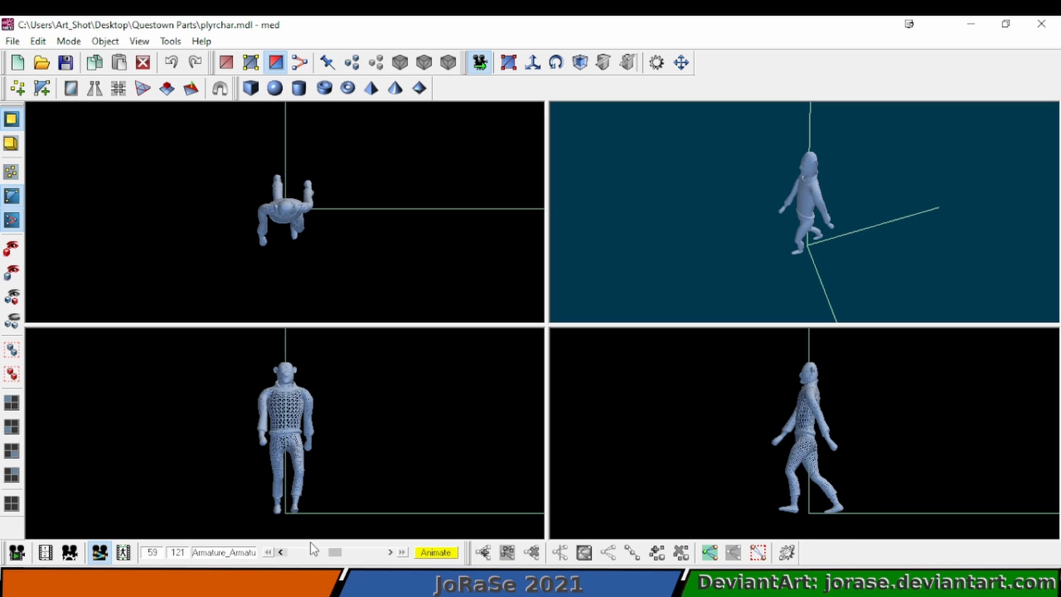
pyautogui.click(392, 553)
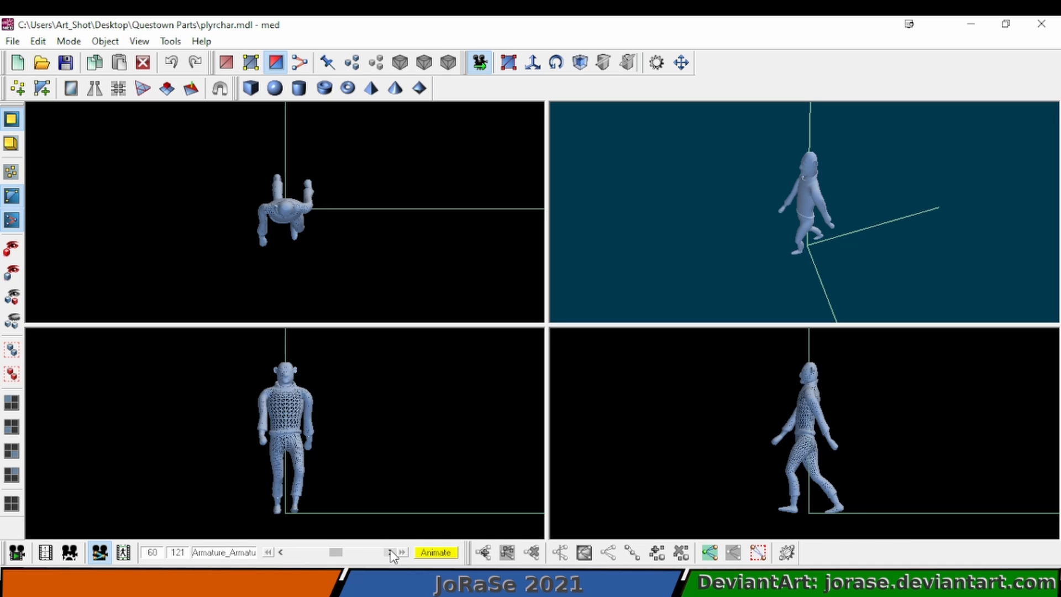
pyautogui.click(391, 552)
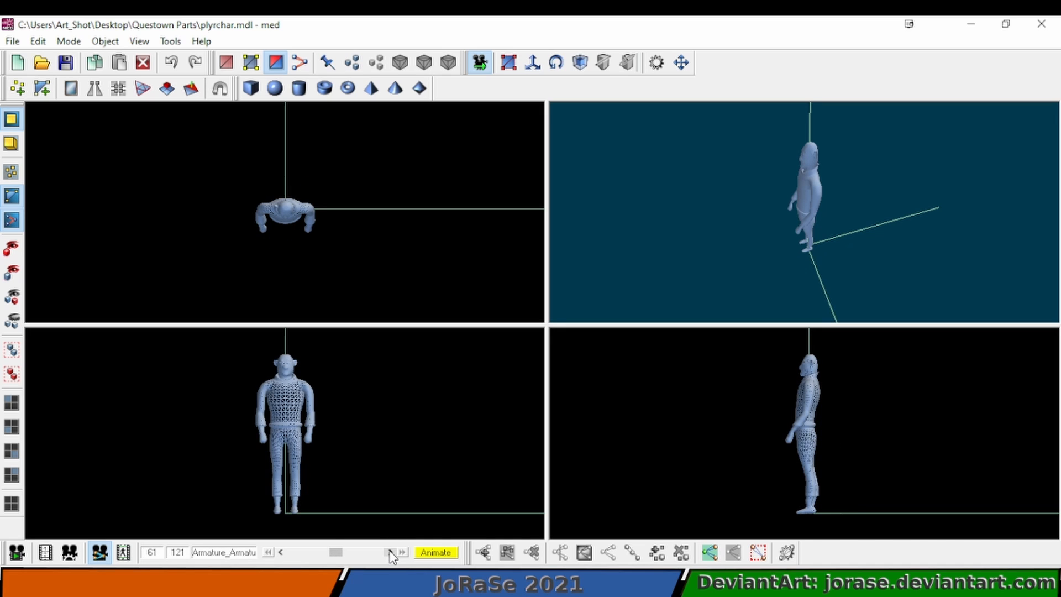
# Step: Switch to Notepad, complete the walk range as "walk 31-60", and start a new line
pyautogui.hotkey('alt', 'Tab')
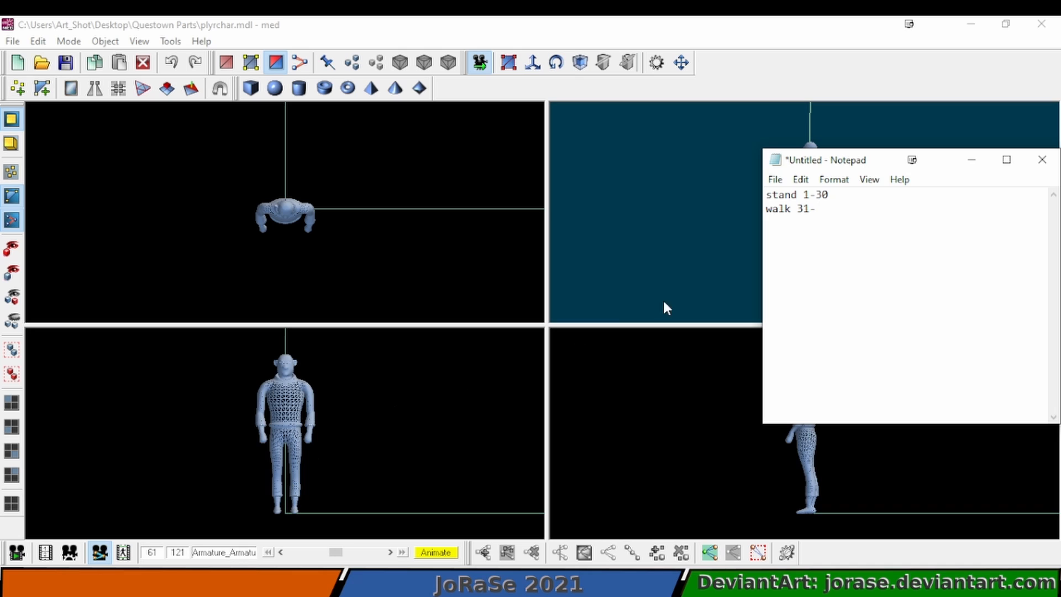
pyautogui.write('60')
pyautogui.press('Return')
# Step: Return to MED, play through the animation that follows frame 61, and begin its Notepad line with "talking 61-"
pyautogui.click(806, 63)
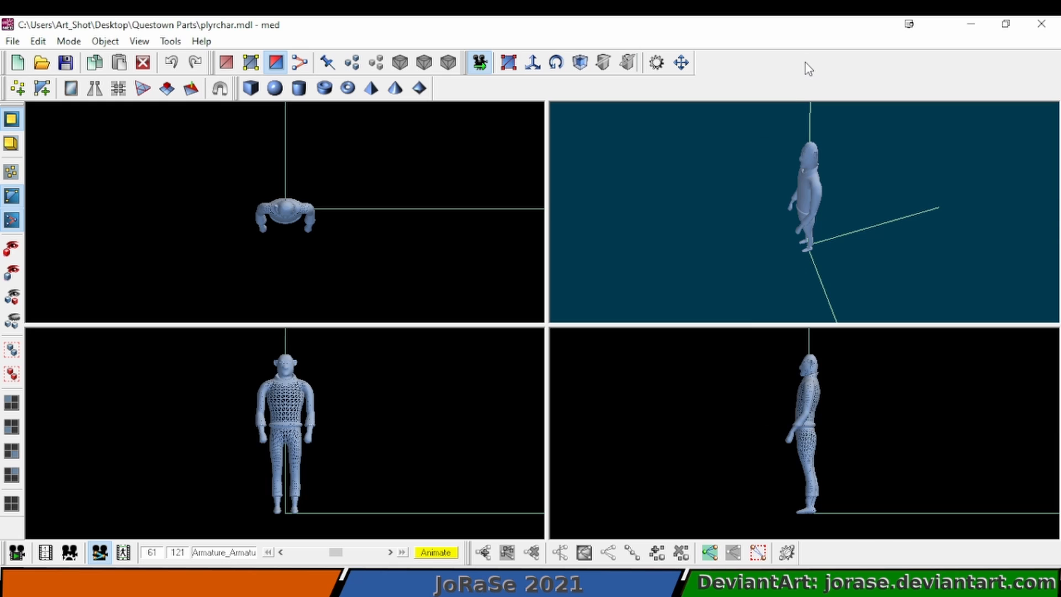
pyautogui.click(393, 553)
pyautogui.click(393, 552)
pyautogui.click(394, 551)
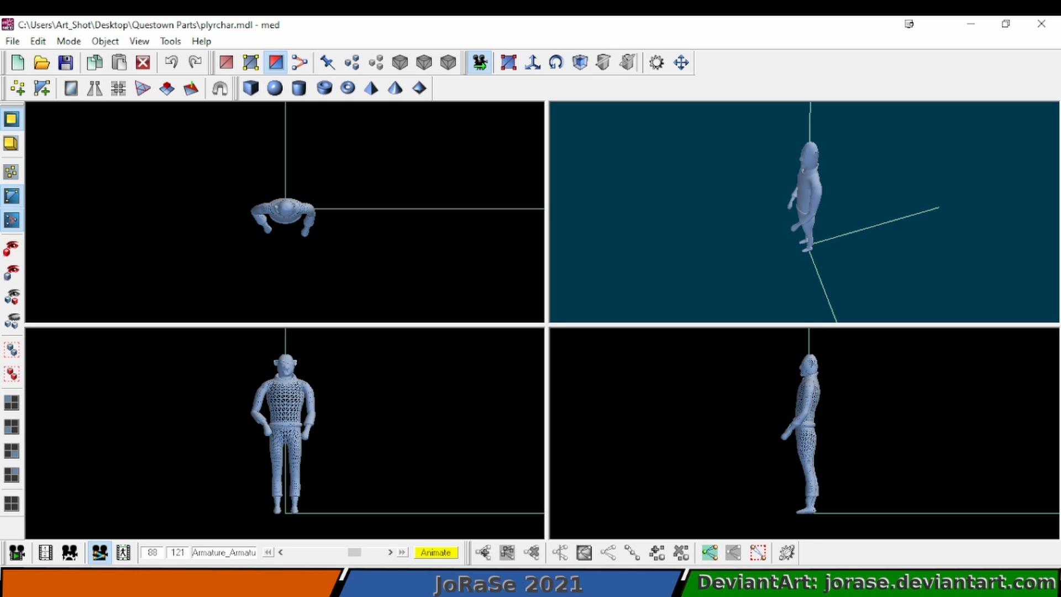
pyautogui.click(303, 581)
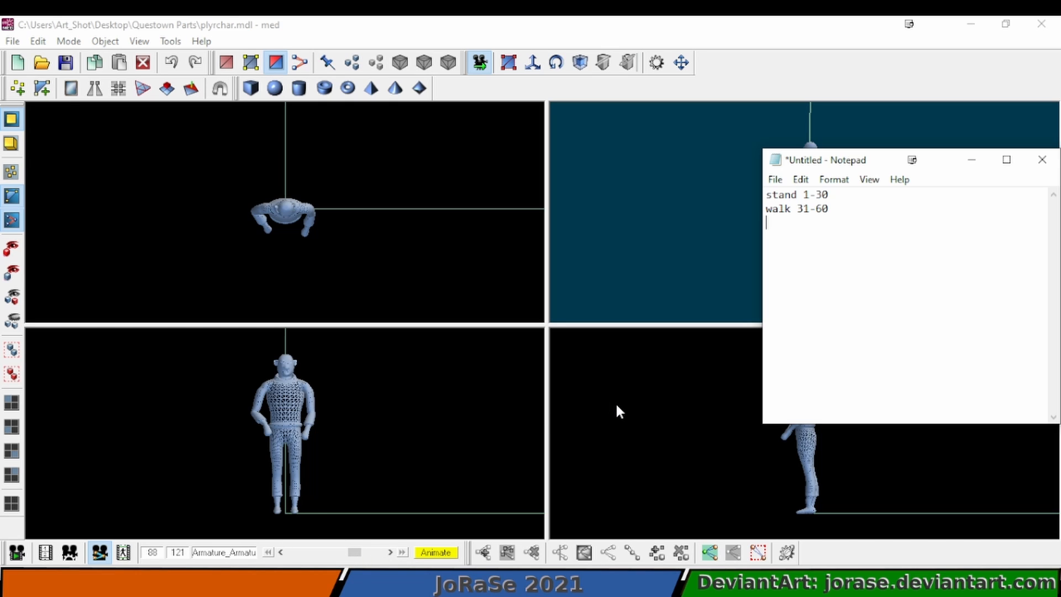
pyautogui.write('talking 61-')
# Step: Return to MED and step back to frames 60 and 61 to check where the talking animation starts
pyautogui.click(715, 81)
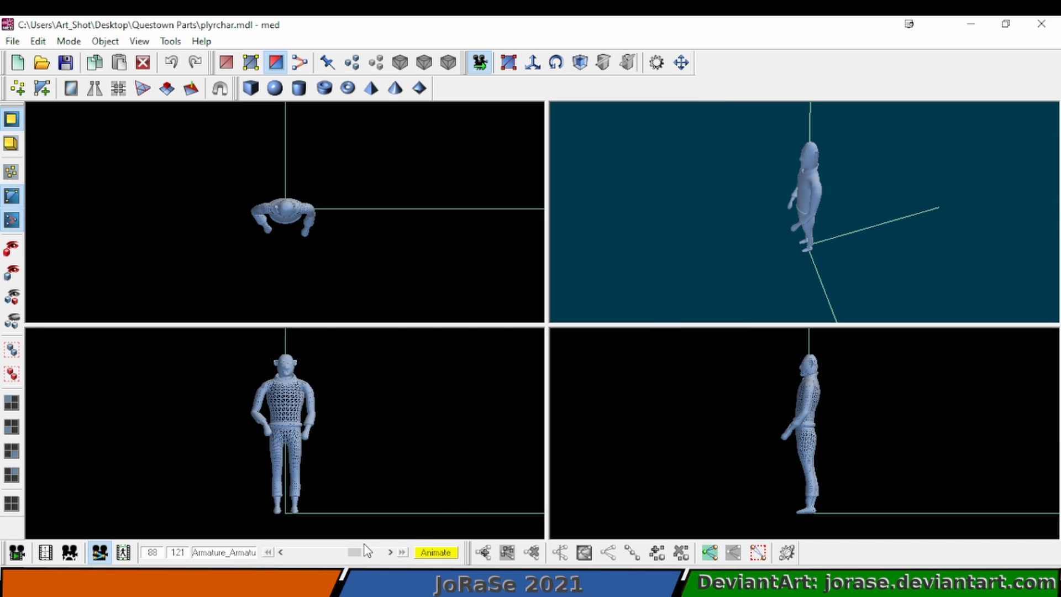
pyautogui.click(282, 553)
pyautogui.click(282, 553)
pyautogui.click(282, 553)
pyautogui.click(282, 553)
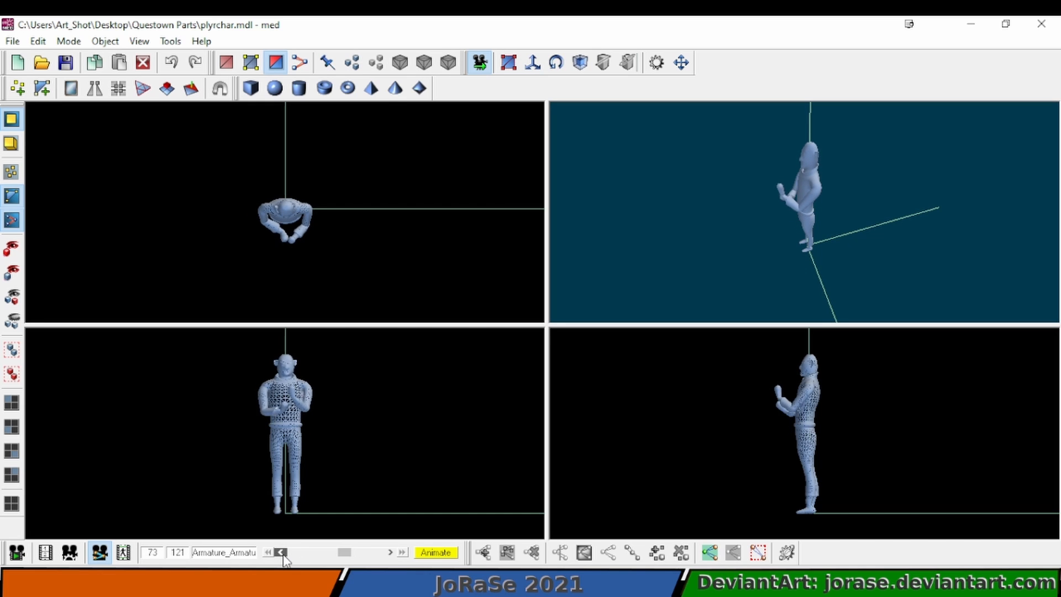
pyautogui.click(281, 552)
pyautogui.click(282, 552)
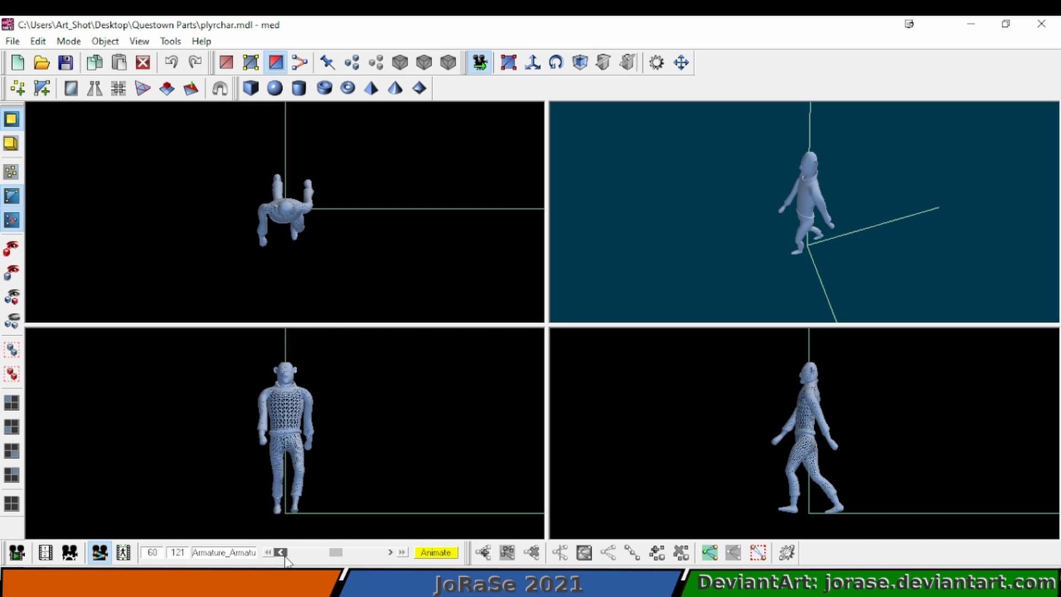
pyautogui.click(390, 553)
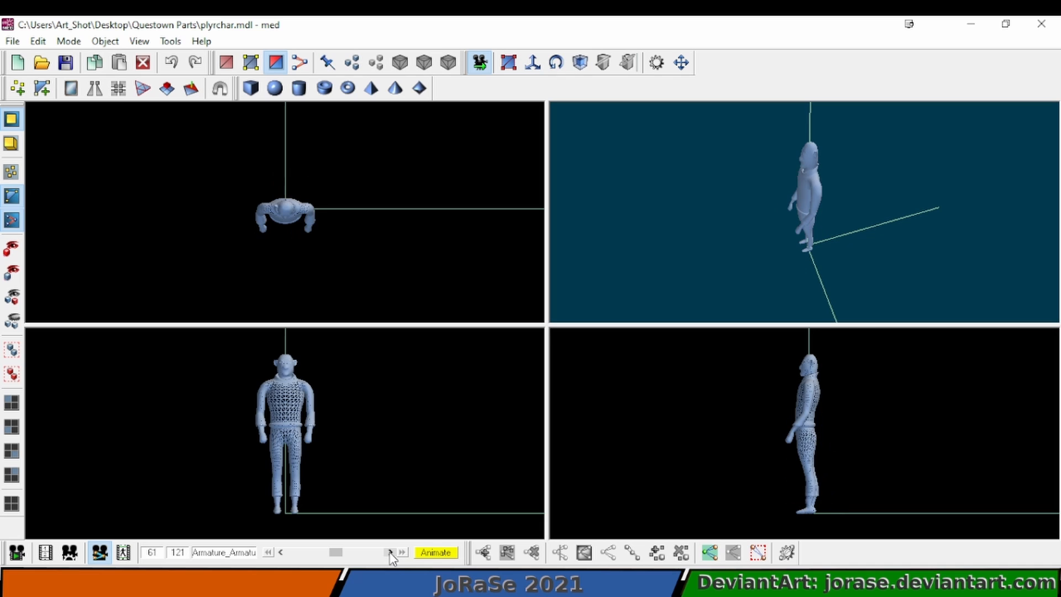
# Step: Step forward and back through the talking animation to find its last frame, stopping at frame 90
pyautogui.click(390, 553)
pyautogui.click(390, 553)
pyautogui.click(390, 553)
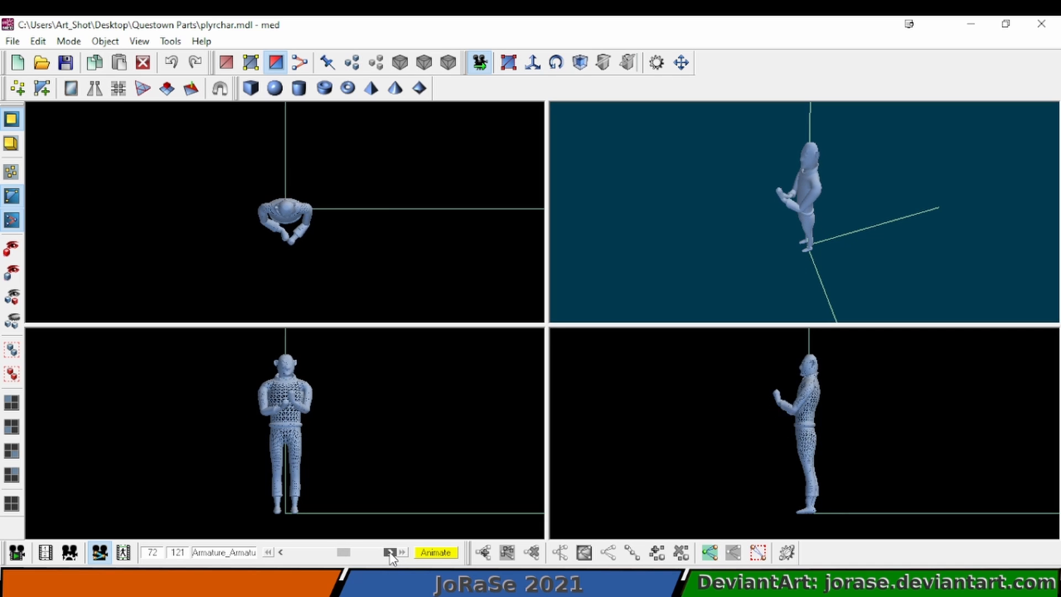
pyautogui.click(390, 553)
pyautogui.click(391, 552)
pyautogui.click(390, 553)
pyautogui.click(390, 553)
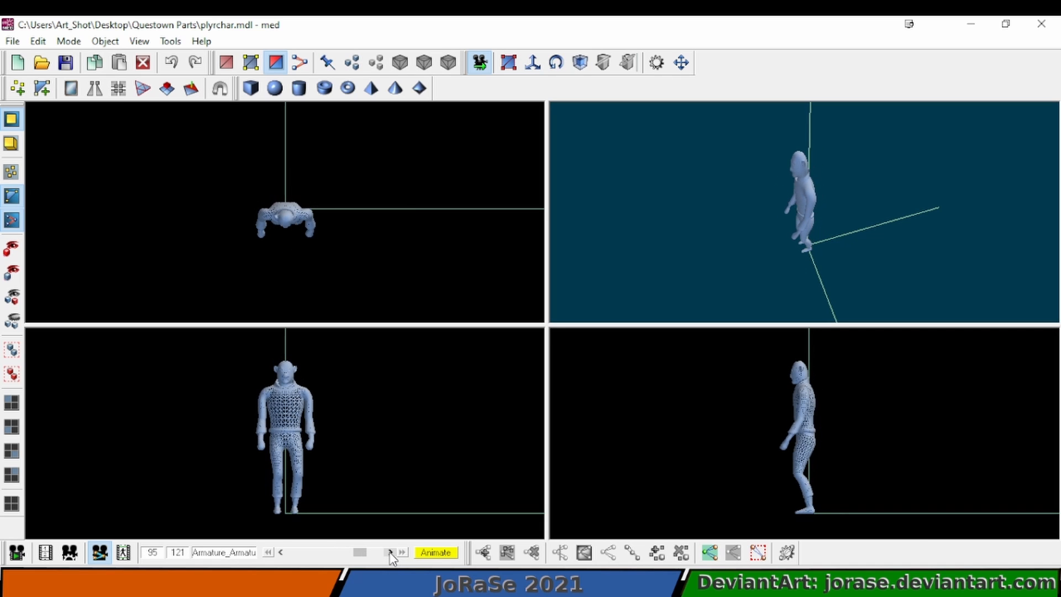
pyautogui.click(282, 553)
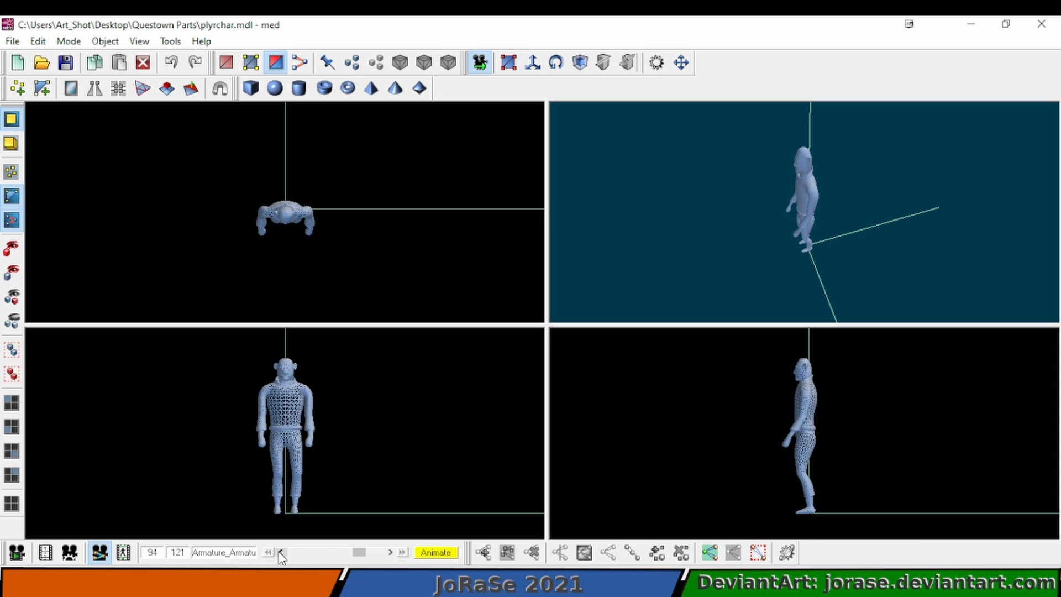
pyautogui.click(282, 553)
pyautogui.click(281, 553)
pyautogui.click(281, 553)
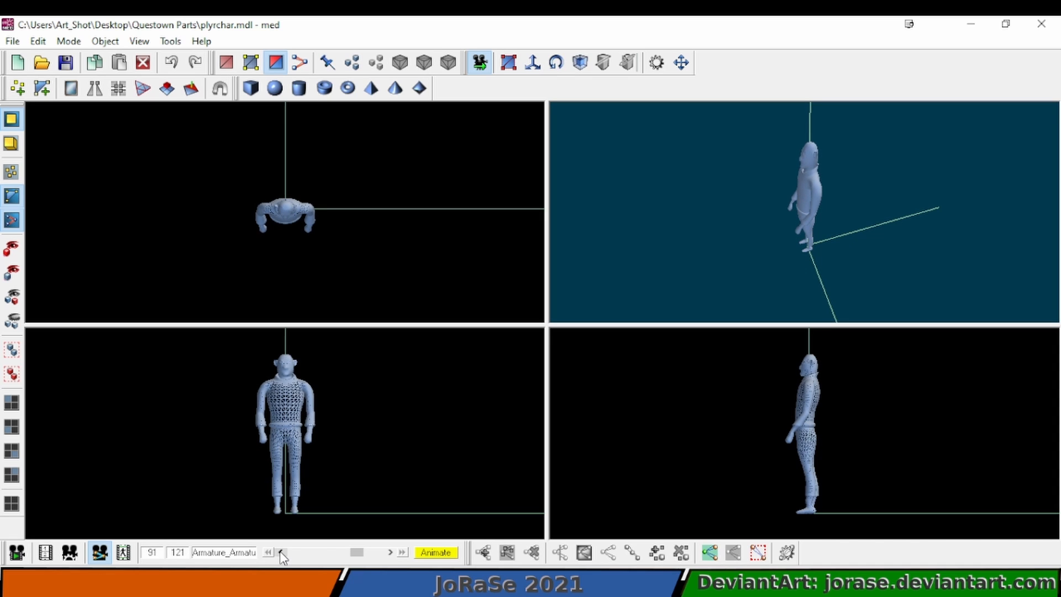
pyautogui.click(282, 553)
pyautogui.click(281, 553)
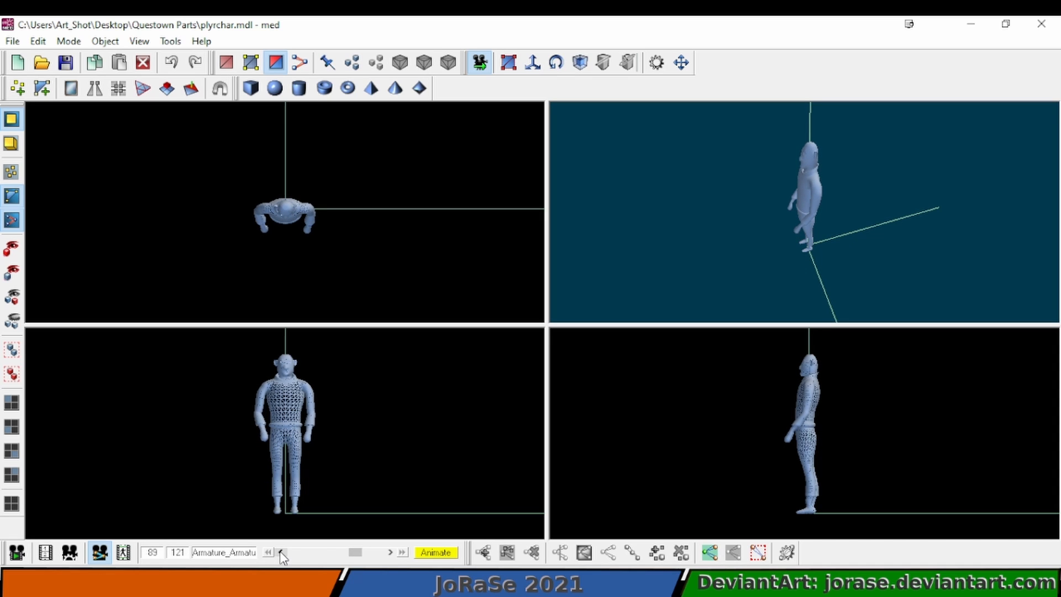
pyautogui.click(391, 553)
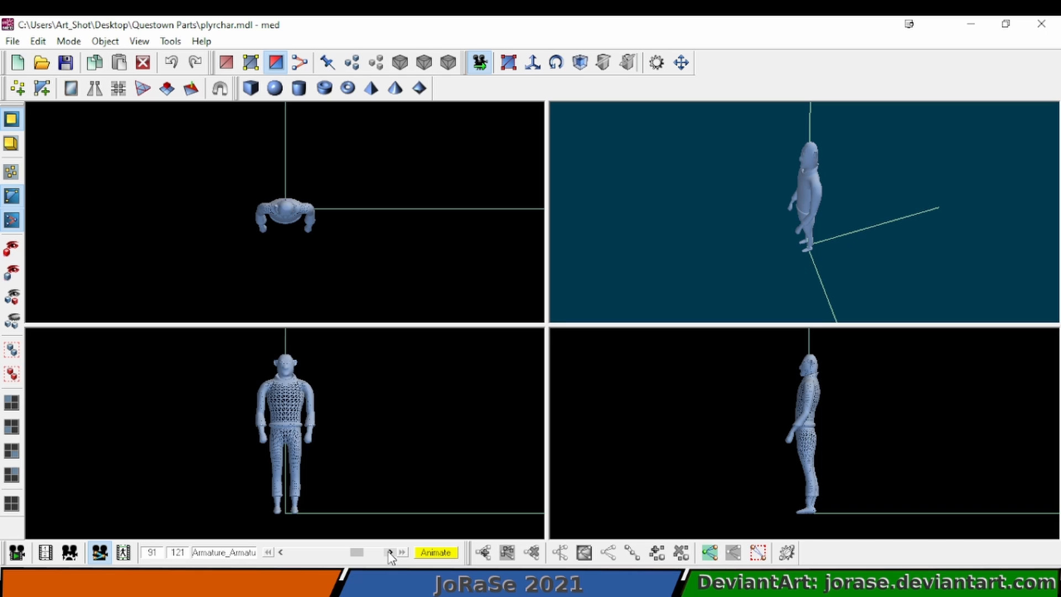
pyautogui.click(390, 553)
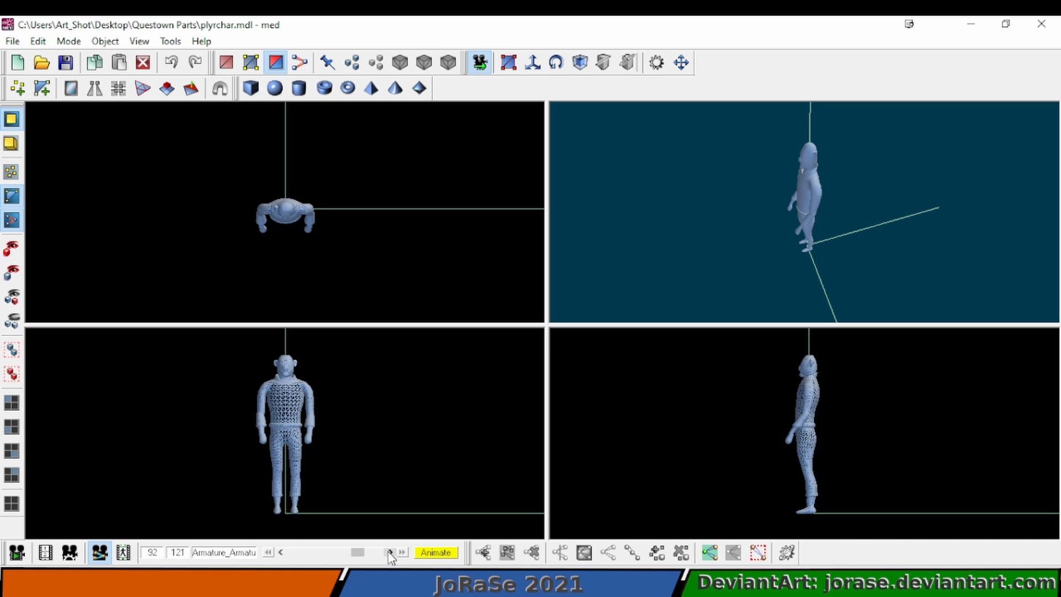
pyautogui.click(389, 552)
pyautogui.click(282, 552)
pyautogui.click(282, 551)
pyautogui.click(282, 552)
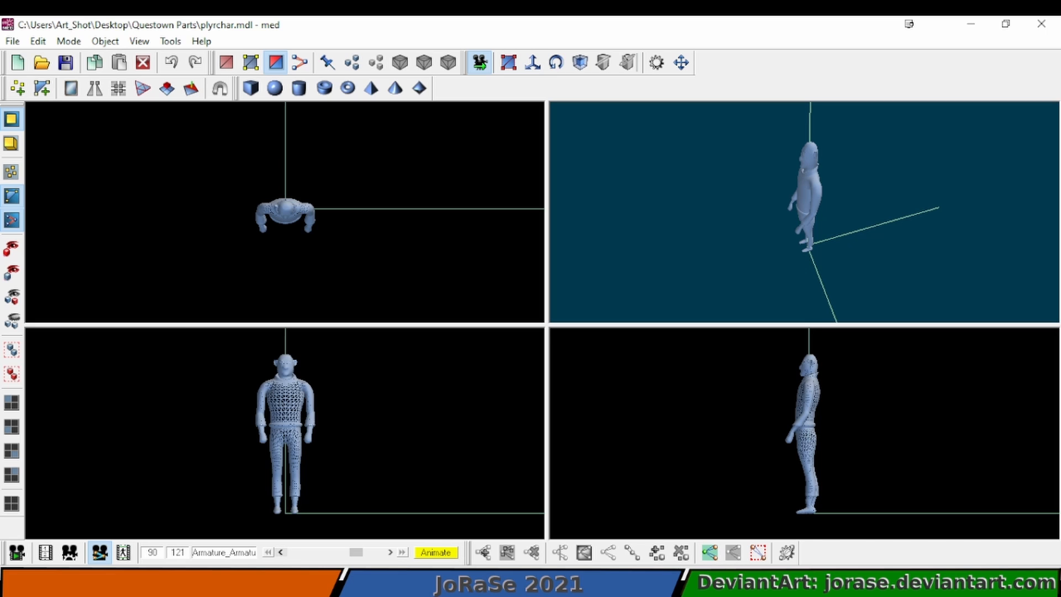
# Step: Switch to Notepad, complete the talking range as 61-90, and begin the next line with "pickup 91-"
pyautogui.hotkey('alt', 'Tab')
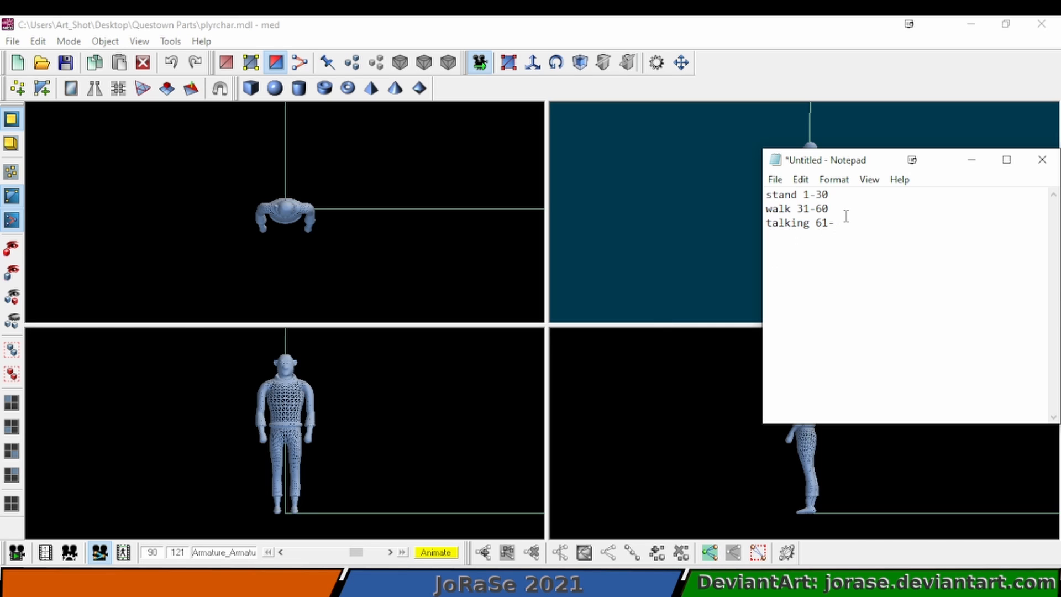
pyautogui.write('90')
pyautogui.press('Return')
pyautogui.write('li')
pyautogui.press('BackSpace')
pyautogui.press('BackSpace')
pyautogui.write('pickup 91-')
# Step: Return to MED and scrub through to the end of the pickup animation, stopping at frame 120
pyautogui.click(774, 100)
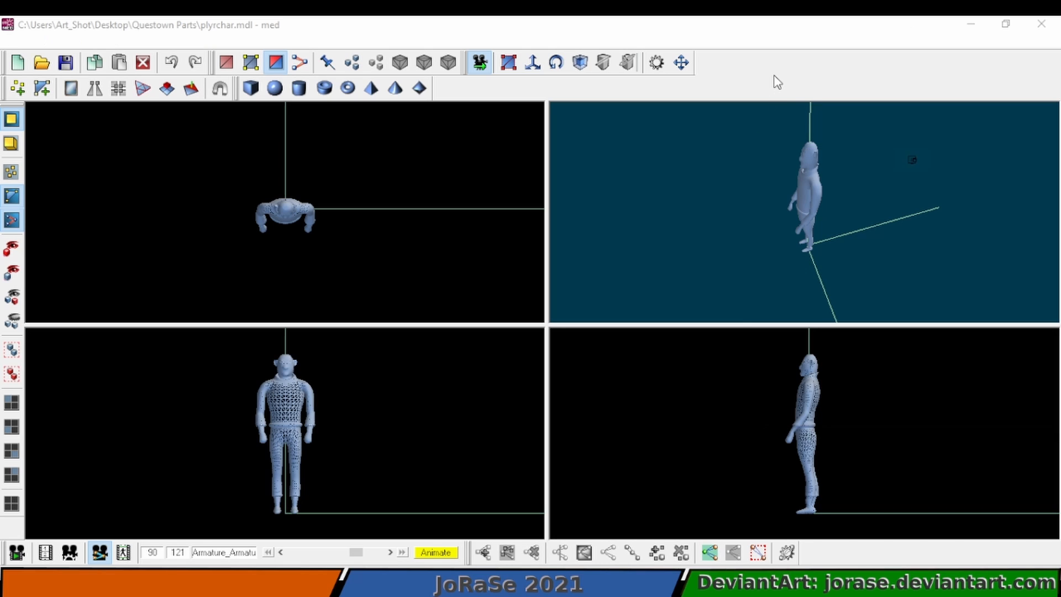
pyautogui.click(390, 552)
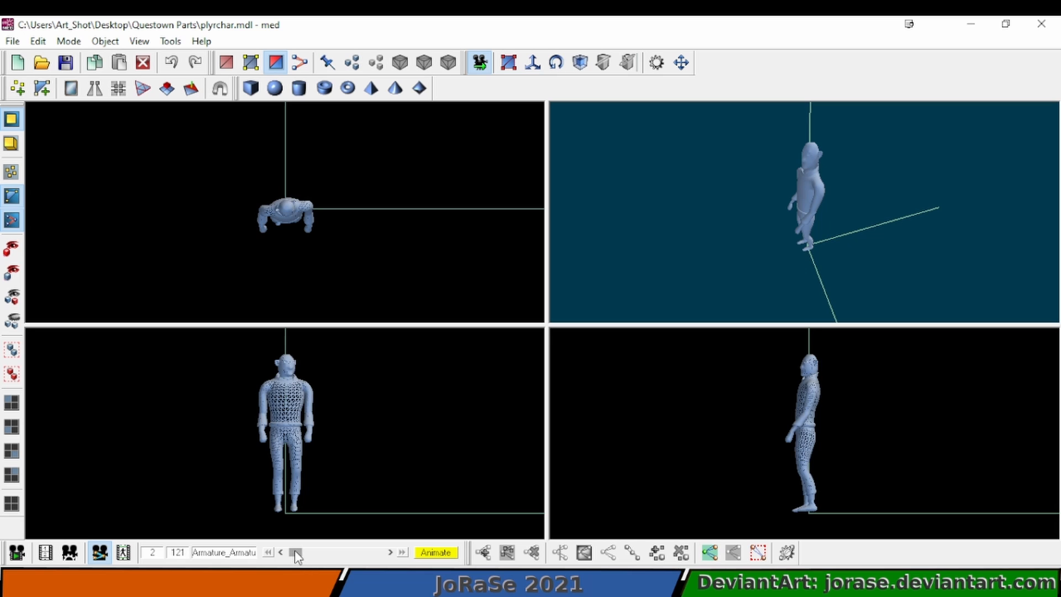
pyautogui.moveTo(294, 551); pyautogui.dragTo(376, 553)
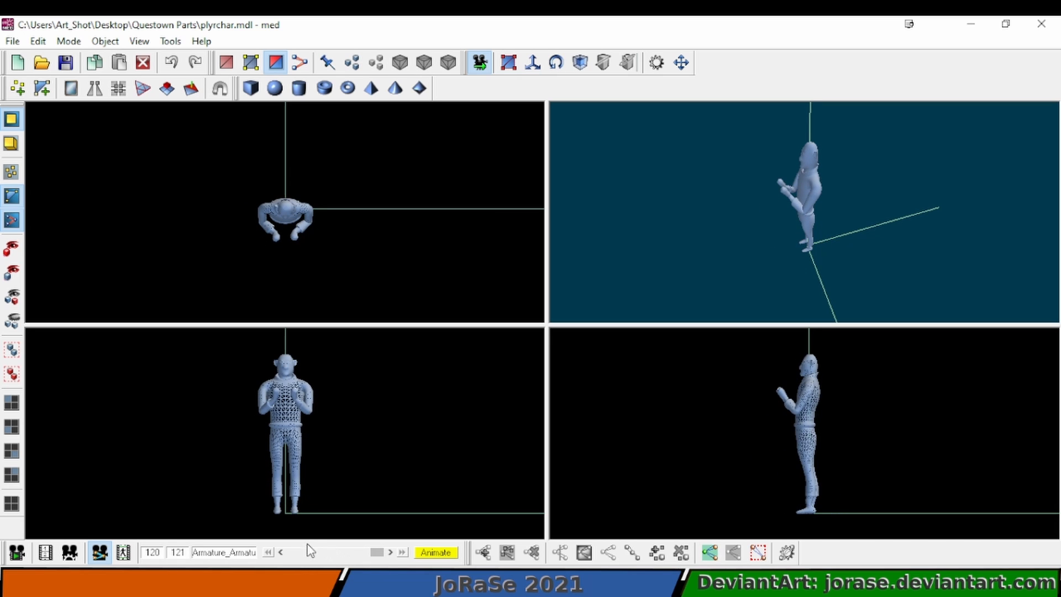
pyautogui.click(281, 551)
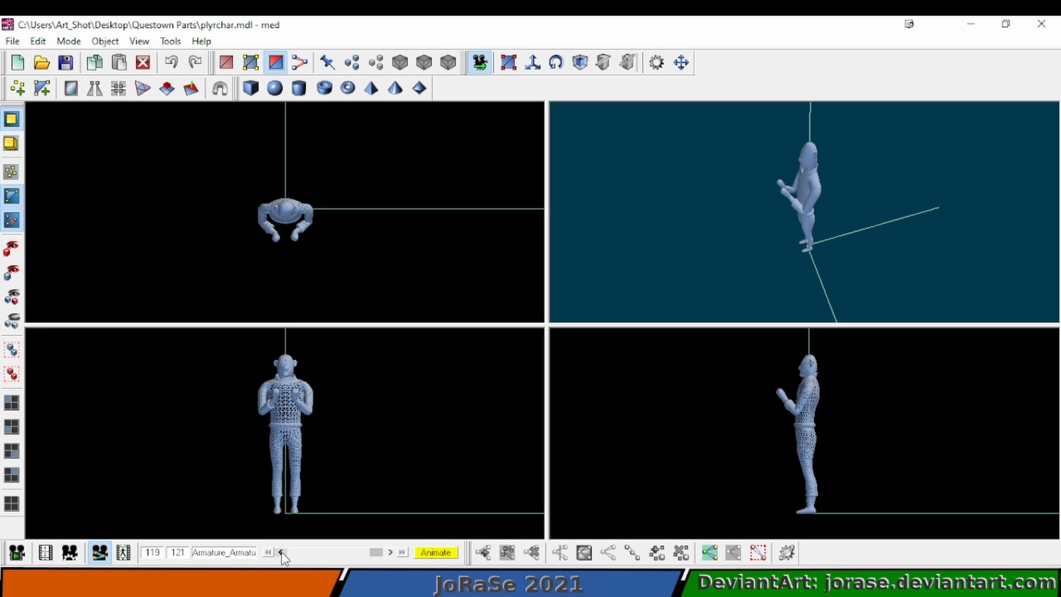
pyautogui.click(391, 552)
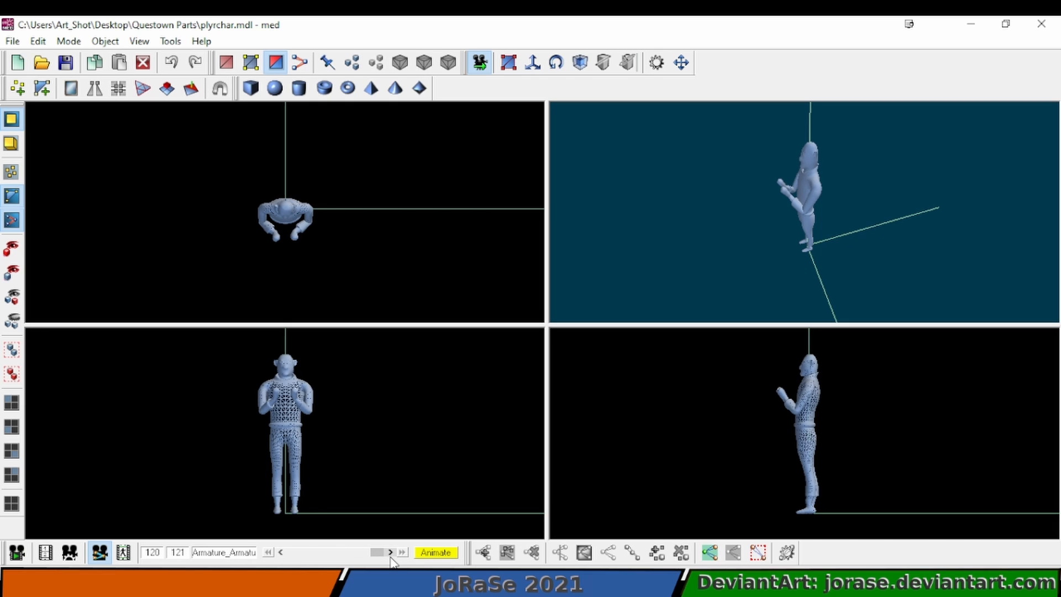
# Step: Switch to Notepad, complete the pickup range as 91-120, and move the notes window off the MED screen
pyautogui.hotkey('alt', 'Tab')
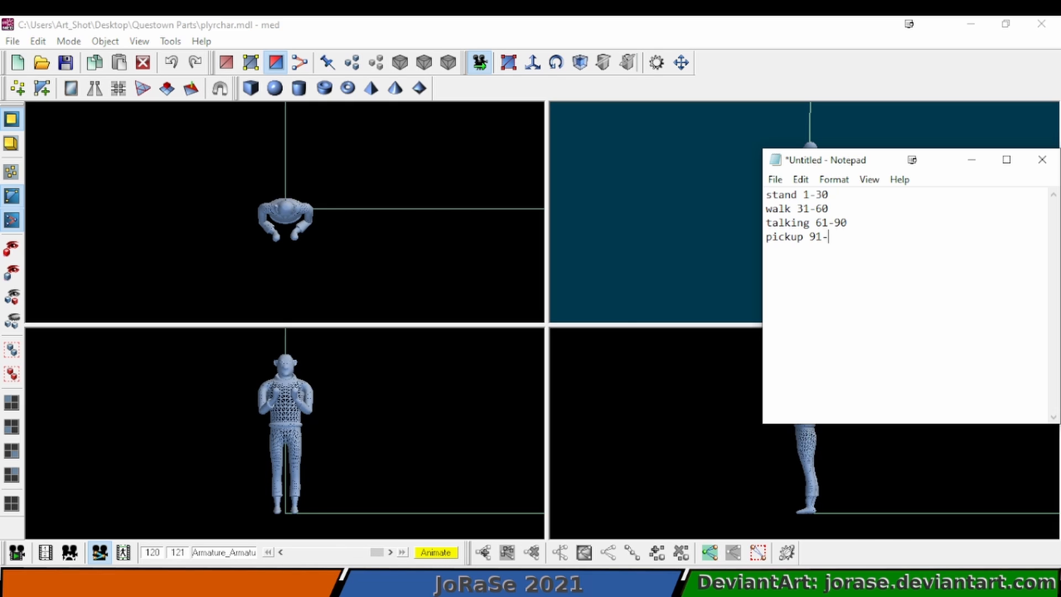
pyautogui.write('120')
pyautogui.moveTo(796, 166); pyautogui.dragTo(2, 244)
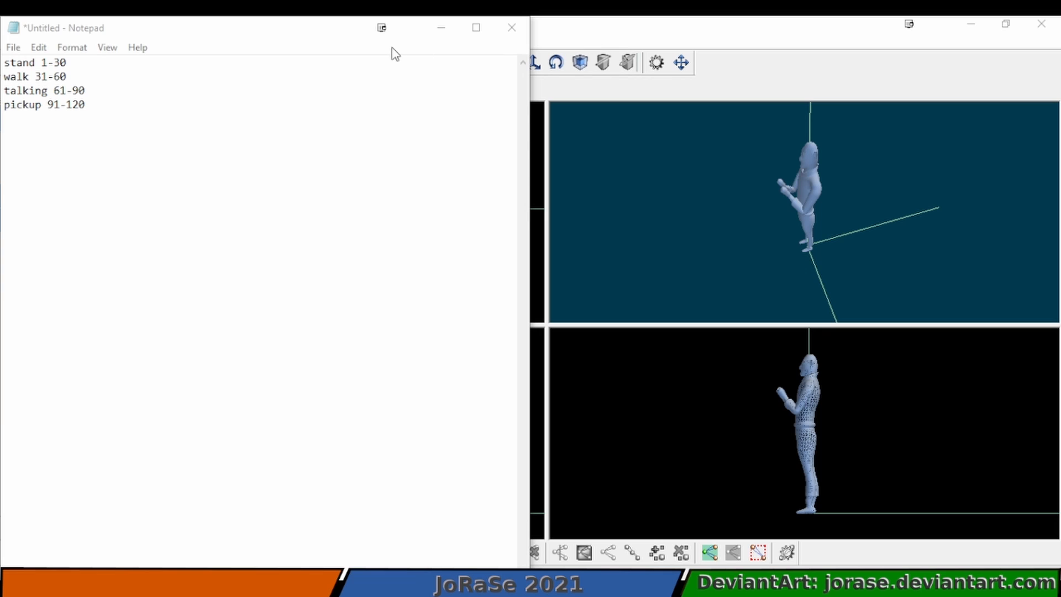
pyautogui.moveTo(349, 31); pyautogui.dragTo(0, 191)
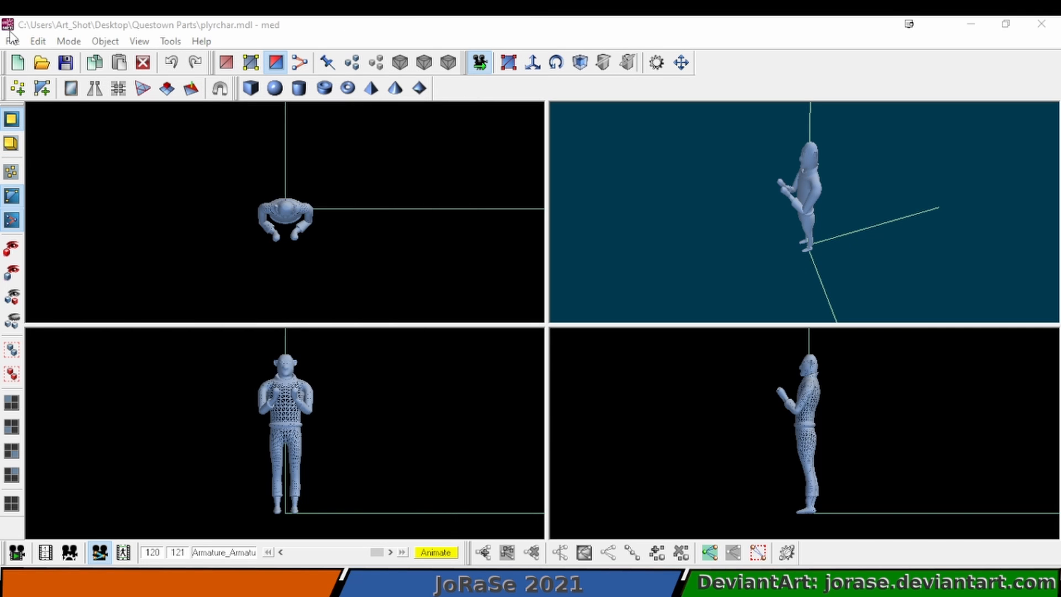
# Step: Open the frame manager in MED and delete the "Default 0" frame at the start of the frame list
pyautogui.click(136, 43)
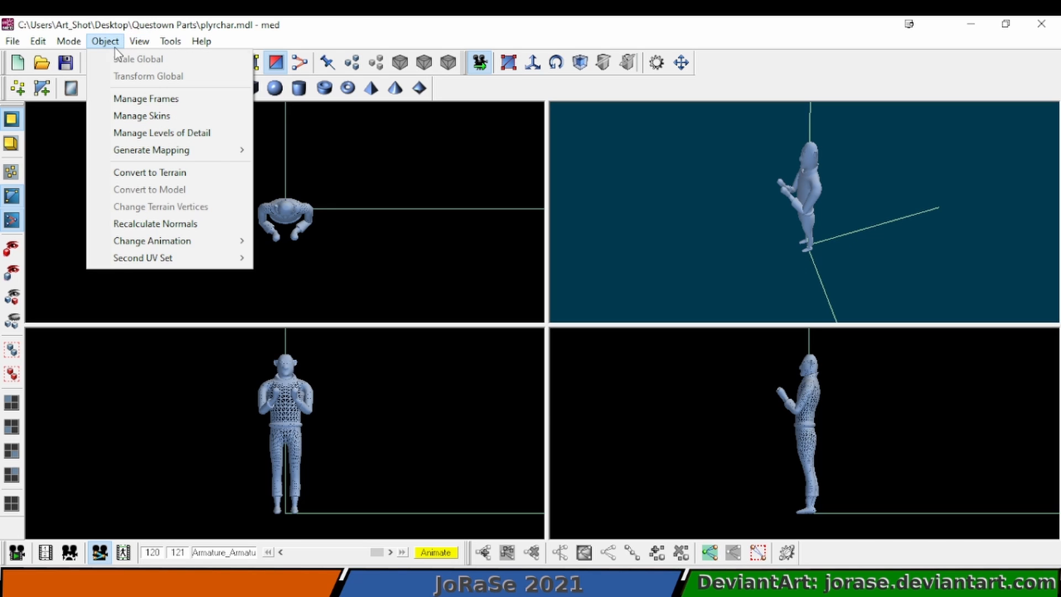
pyautogui.click(118, 100)
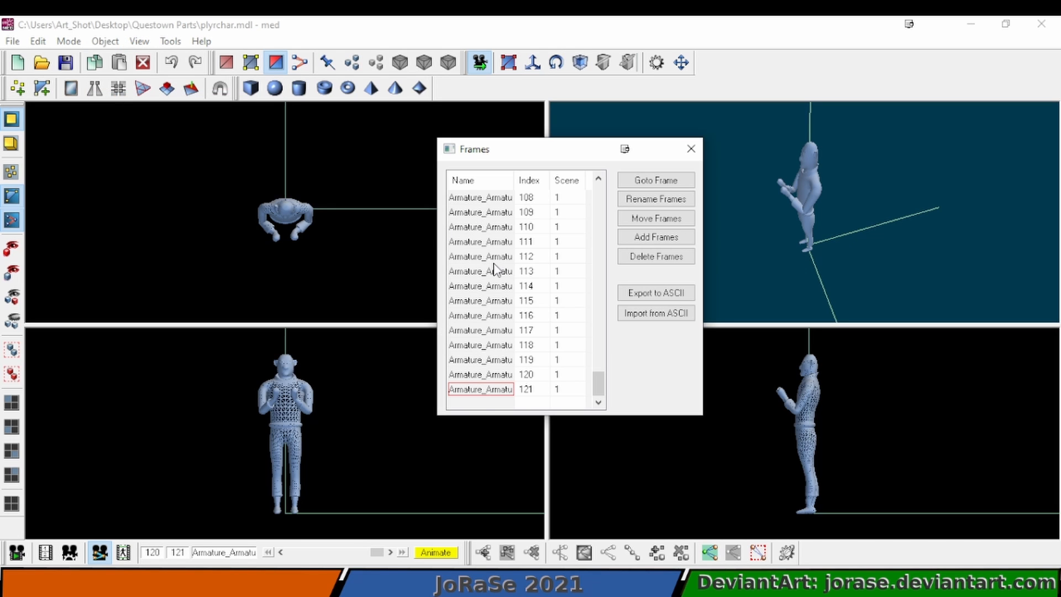
pyautogui.scroll(20, 495, 268)
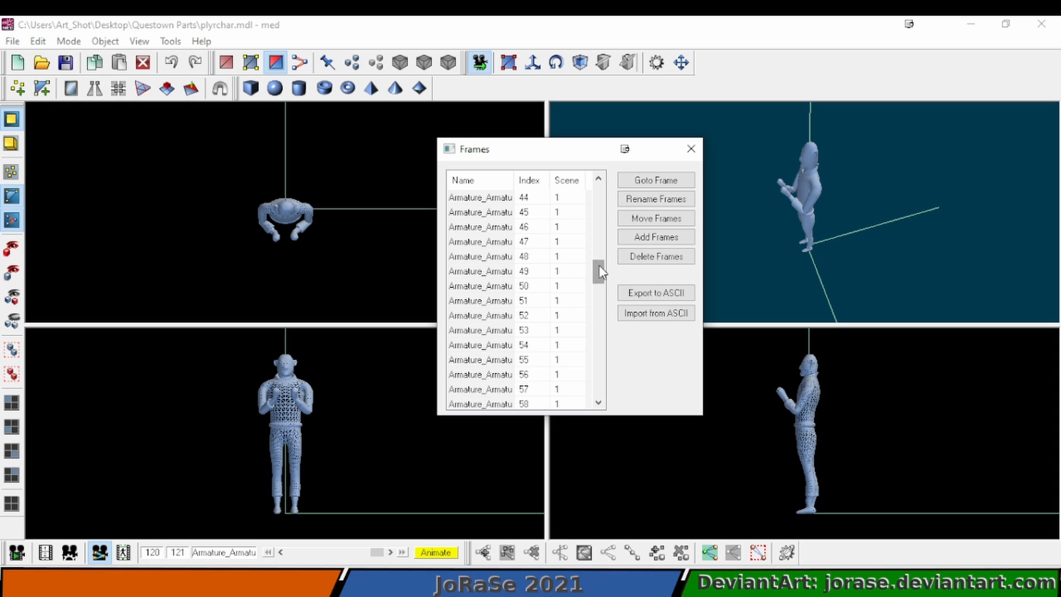
pyautogui.moveTo(597, 271); pyautogui.dragTo(597, 191)
pyautogui.click(468, 200)
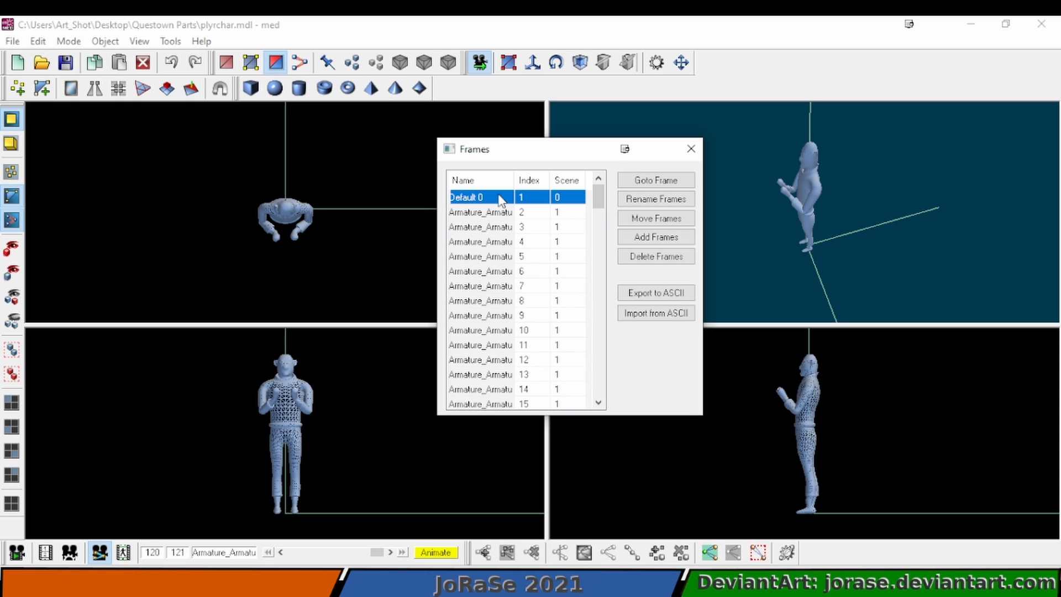
pyautogui.click(650, 257)
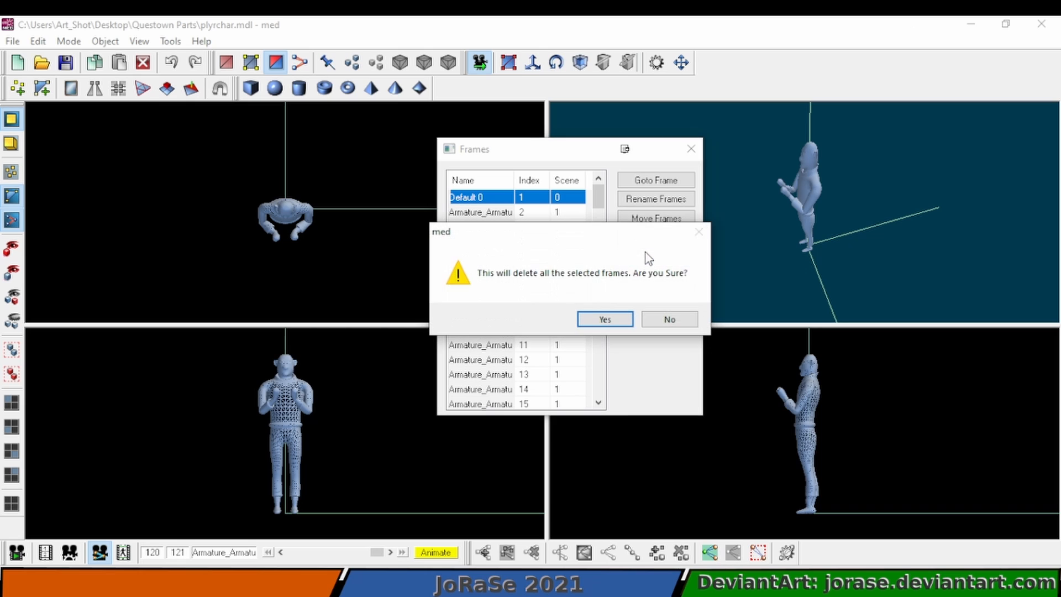
pyautogui.click(622, 320)
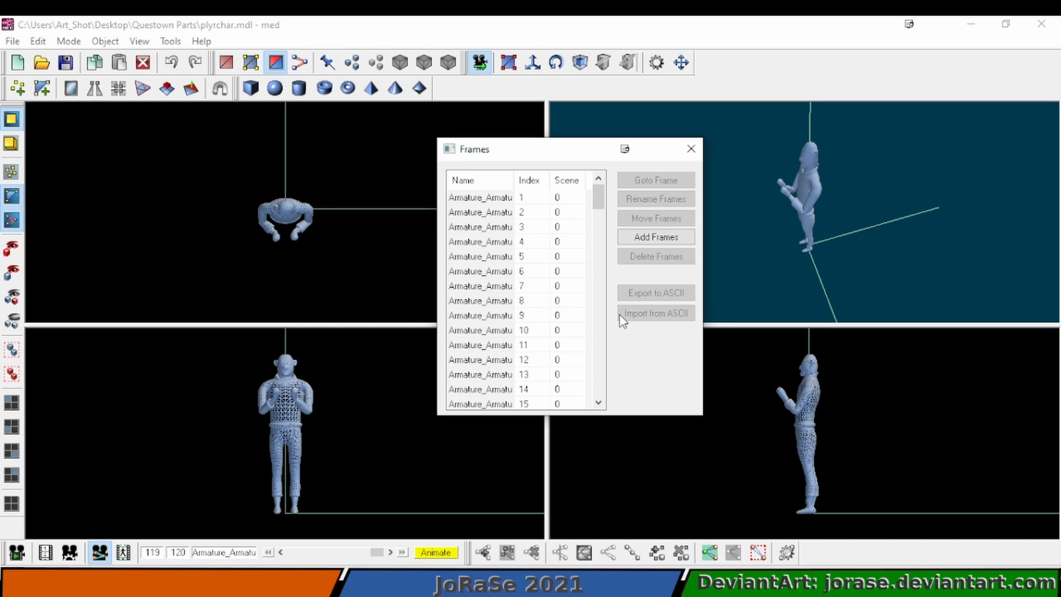
# Step: Select frames 1 through 30 in the frame manager and rename them all as "stand"
pyautogui.click(483, 199)
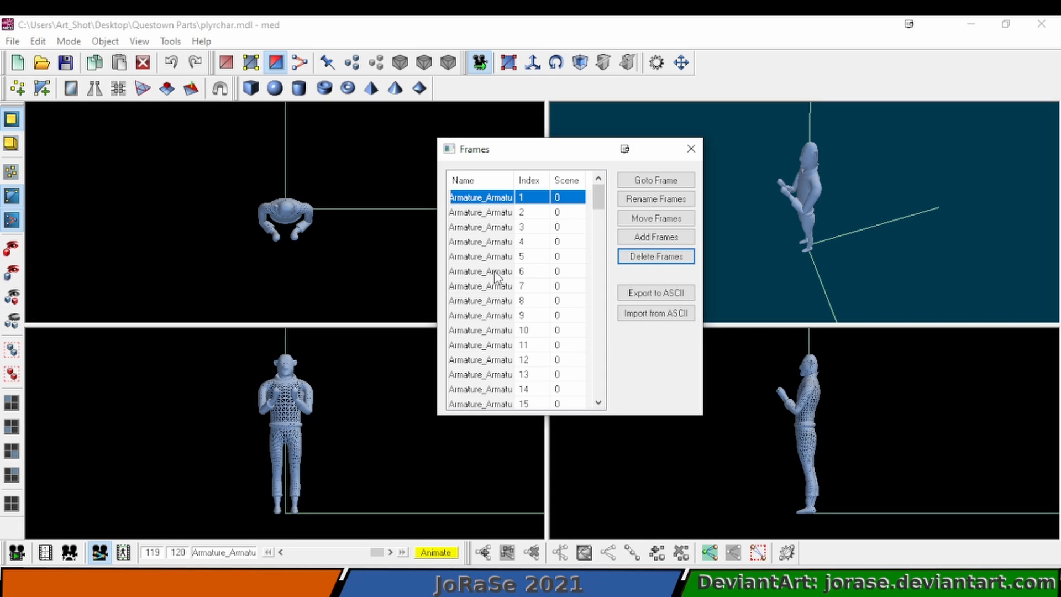
pyautogui.hotkey('shift', 'Down')
pyautogui.hotkey('shift', 'Down')
pyautogui.hotkey('shift', 'Down')
pyautogui.hotkey('shift', 'Down')
pyautogui.hotkey('shift', 'Down')
pyautogui.hotkey('shift', 'Down')
pyautogui.hotkey('shift', 'Down')
pyautogui.hotkey('shift', 'Down')
pyautogui.hotkey('shift', 'Down')
pyautogui.hotkey('shift', 'Down')
pyautogui.hotkey('shift', 'Down')
pyautogui.hotkey('shift', 'Down')
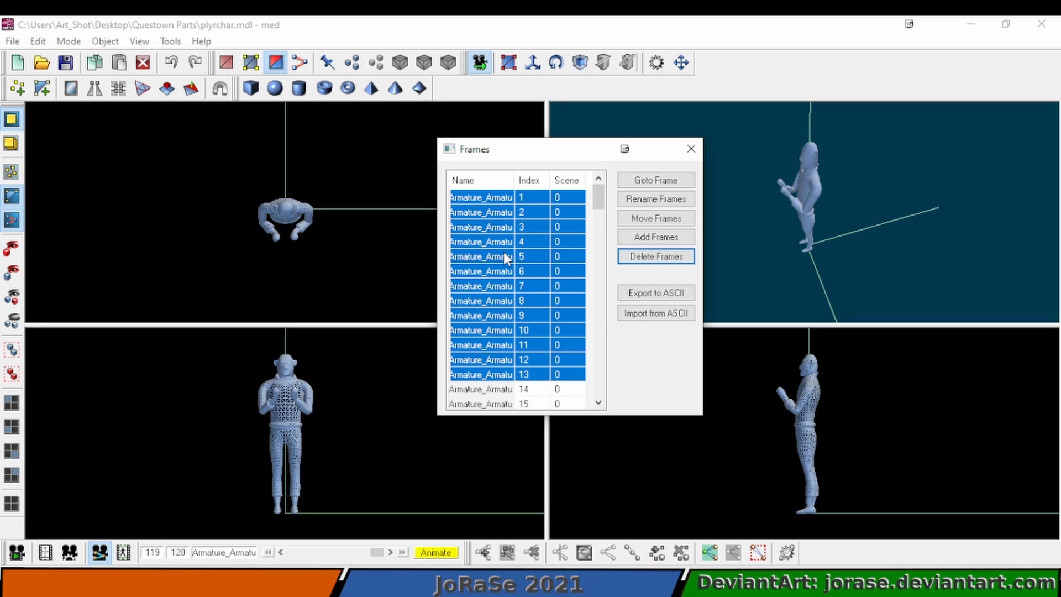
pyautogui.hotkey('shift', 'Down')
pyautogui.hotkey('shift', 'Down')
pyautogui.hotkey('shift', 'Down')
pyautogui.hotkey('shift', 'Down')
pyautogui.hotkey('shift', 'Down')
pyautogui.hotkey('shift', 'Down')
pyautogui.hotkey('shift', 'Down')
pyautogui.hotkey('shift', 'Down')
pyautogui.hotkey('shift', 'Down')
pyautogui.hotkey('shift', 'Down')
pyautogui.hotkey('shift', 'Down')
pyautogui.hotkey('shift', 'Down')
pyautogui.hotkey('shift', 'Down')
pyautogui.hotkey('shift', 'Down')
pyautogui.hotkey('shift', 'Down')
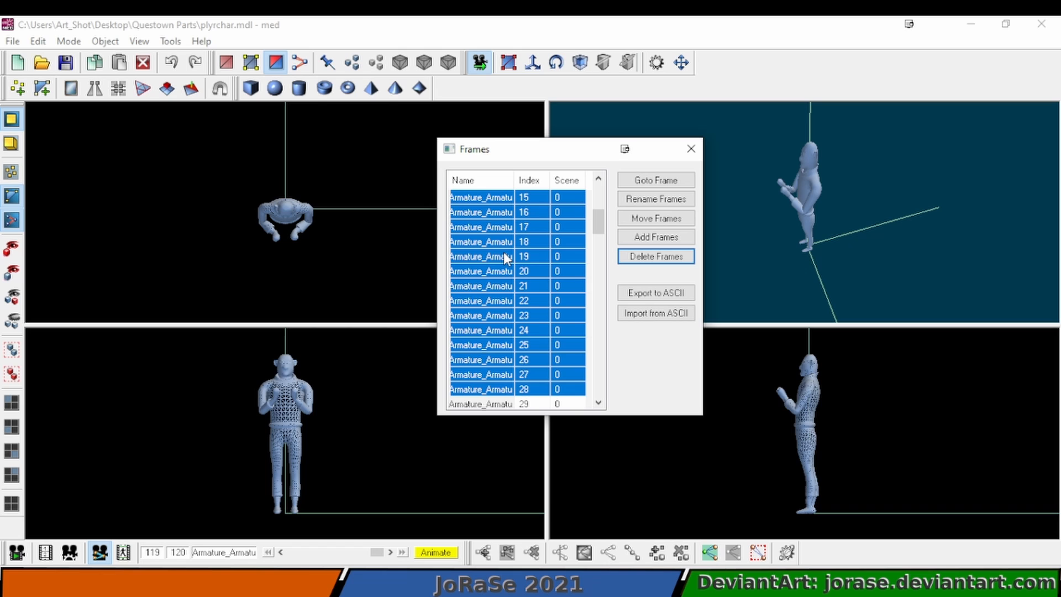
pyautogui.hotkey('shift', 'Down')
pyautogui.hotkey('shift', 'Down')
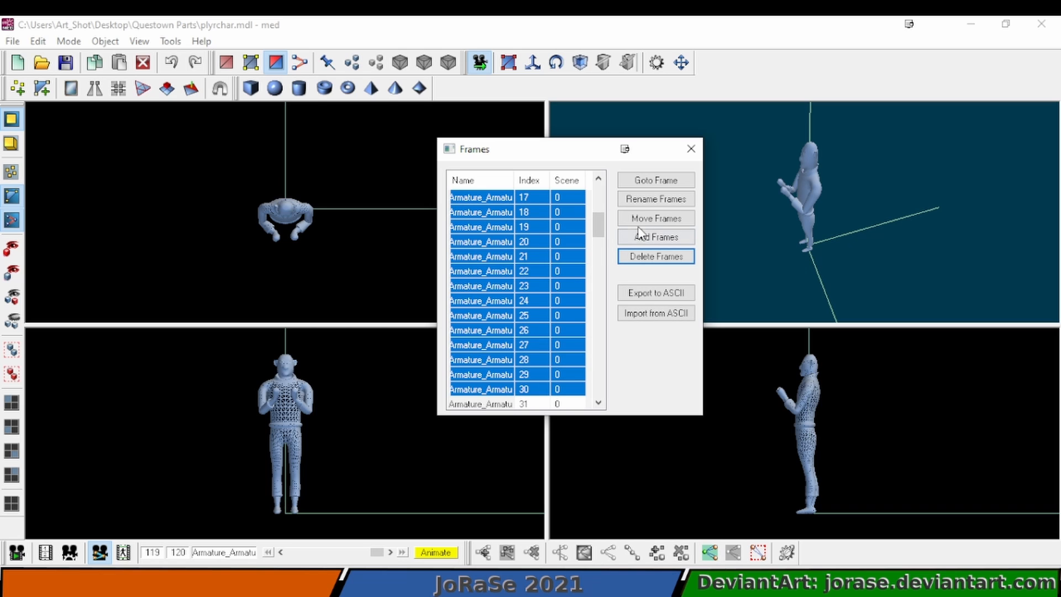
pyautogui.click(655, 200)
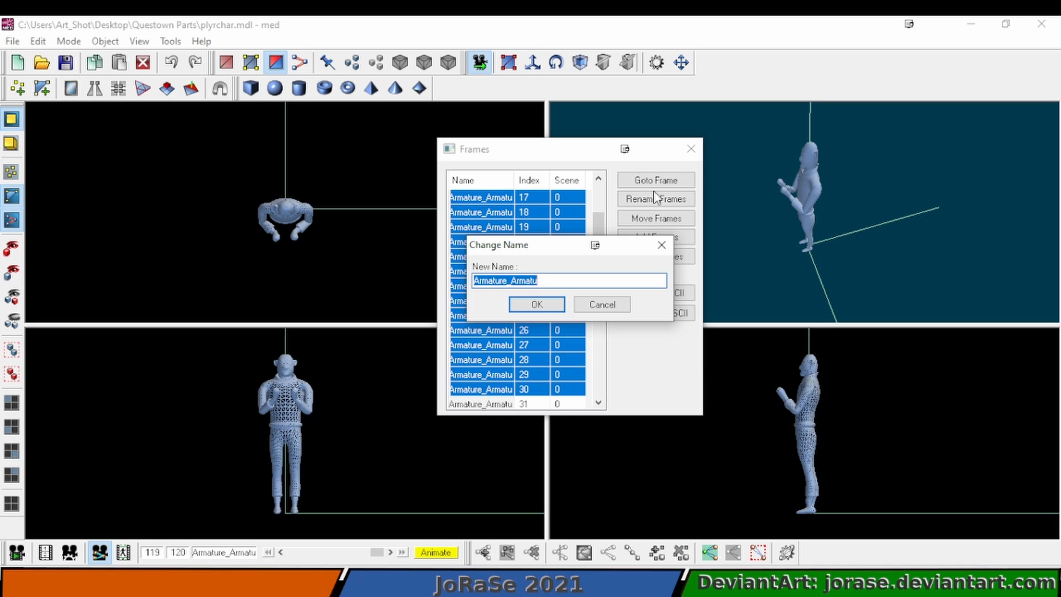
pyautogui.write('S')
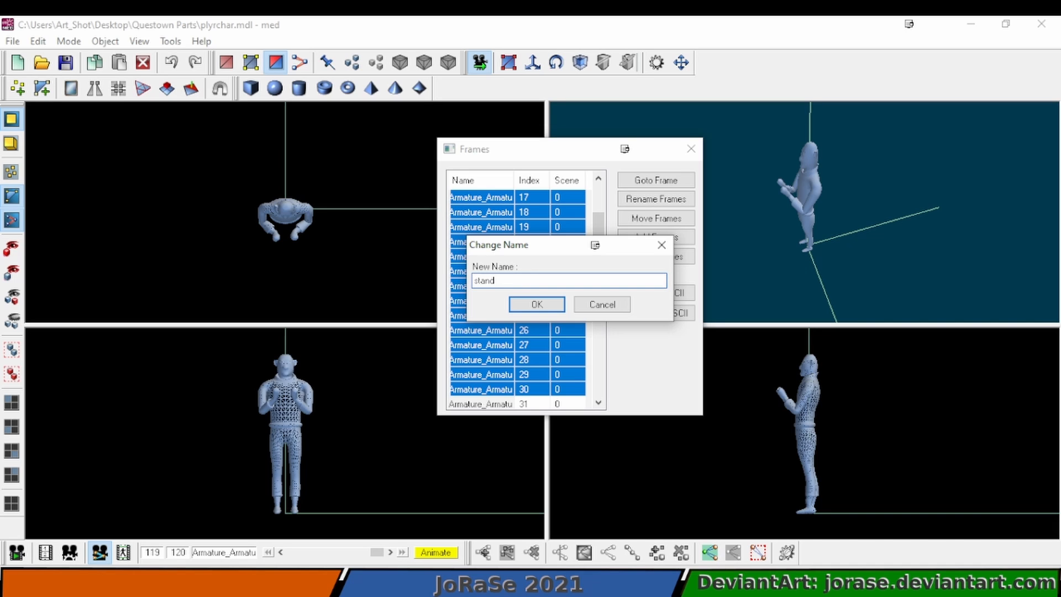
pyautogui.click(537, 304)
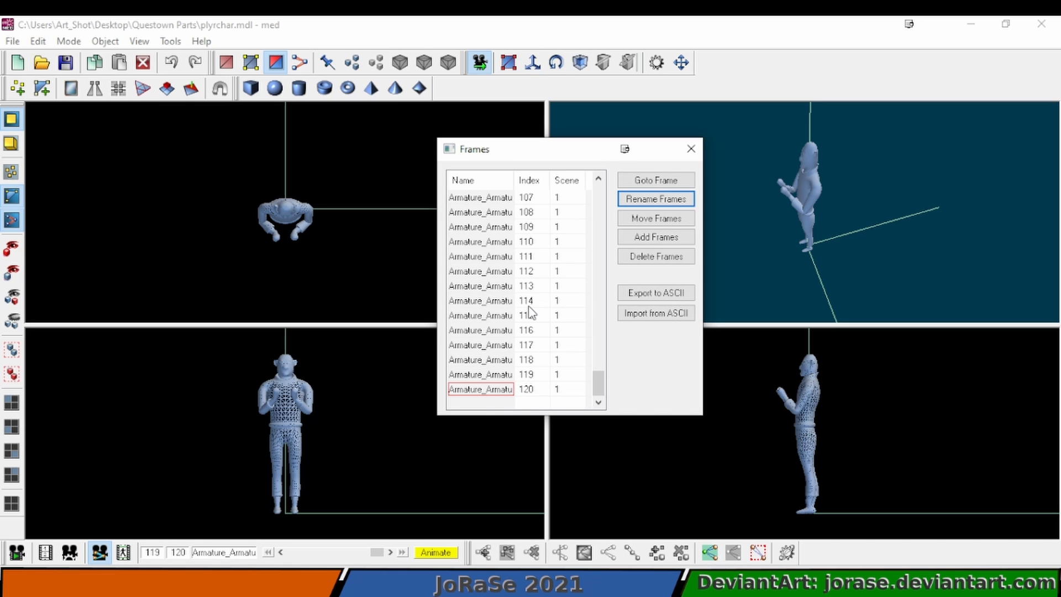
# Step: Review the renamed frames from the start of the list and inspect the first frame's name in the rename dialog
pyautogui.scroll(20, 534, 308)
pyautogui.scroll(3, 545, 303)
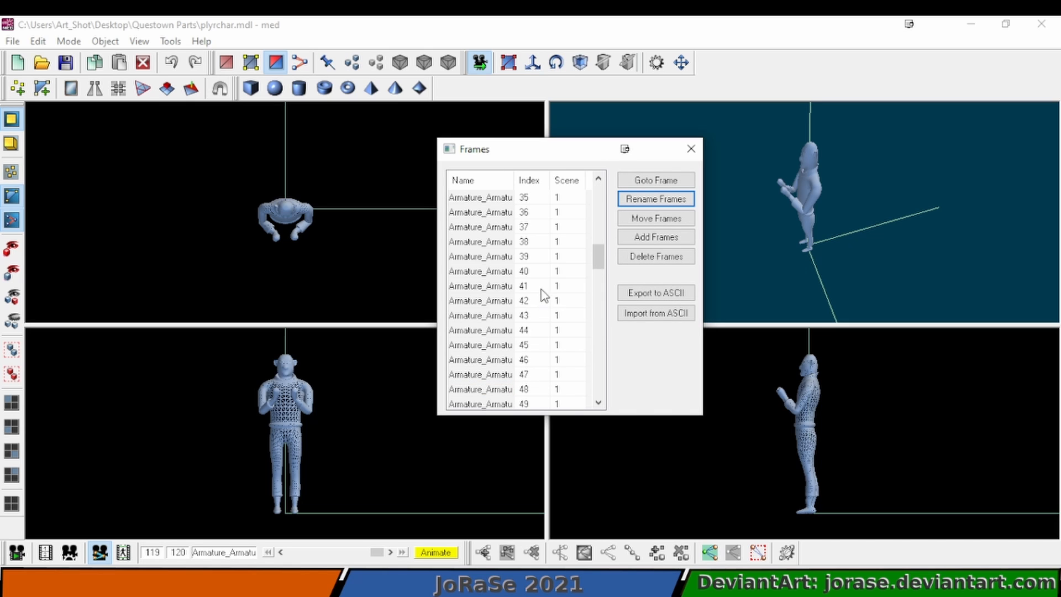
pyautogui.moveTo(599, 264); pyautogui.dragTo(591, 205)
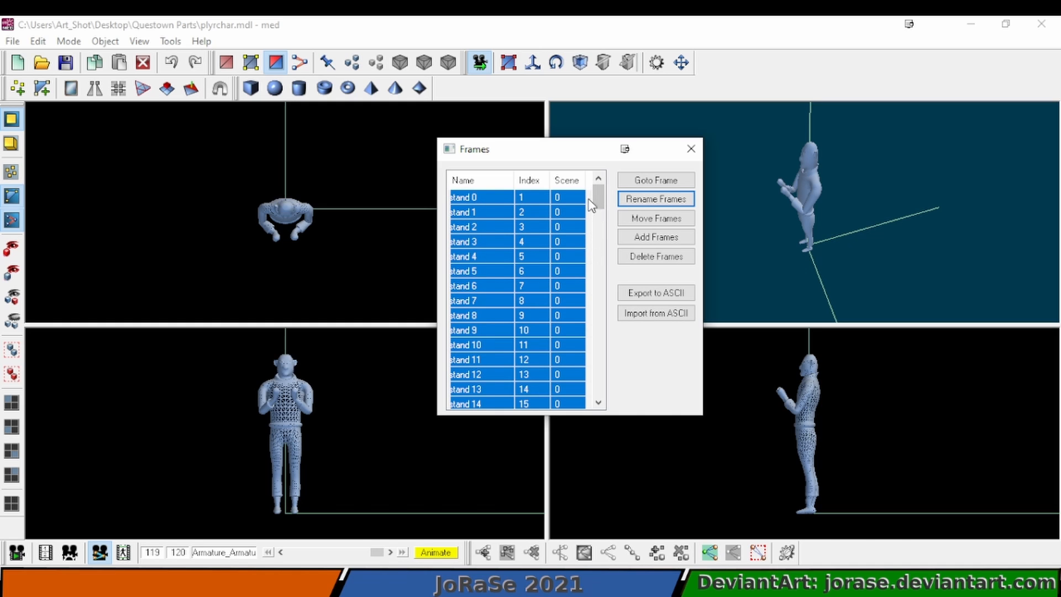
pyautogui.click(476, 199)
pyautogui.click(653, 200)
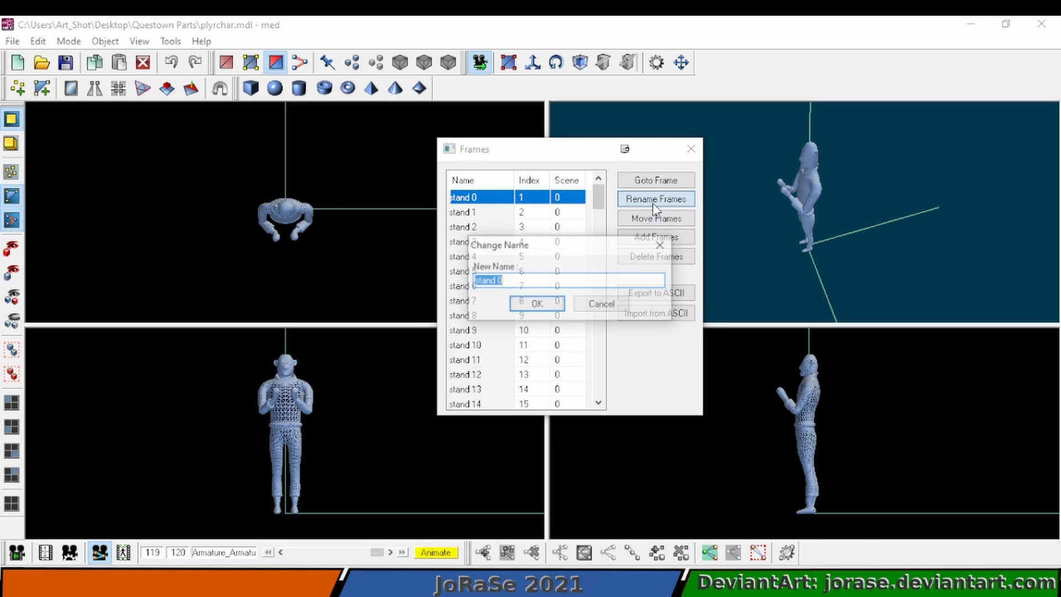
pyautogui.click(552, 282)
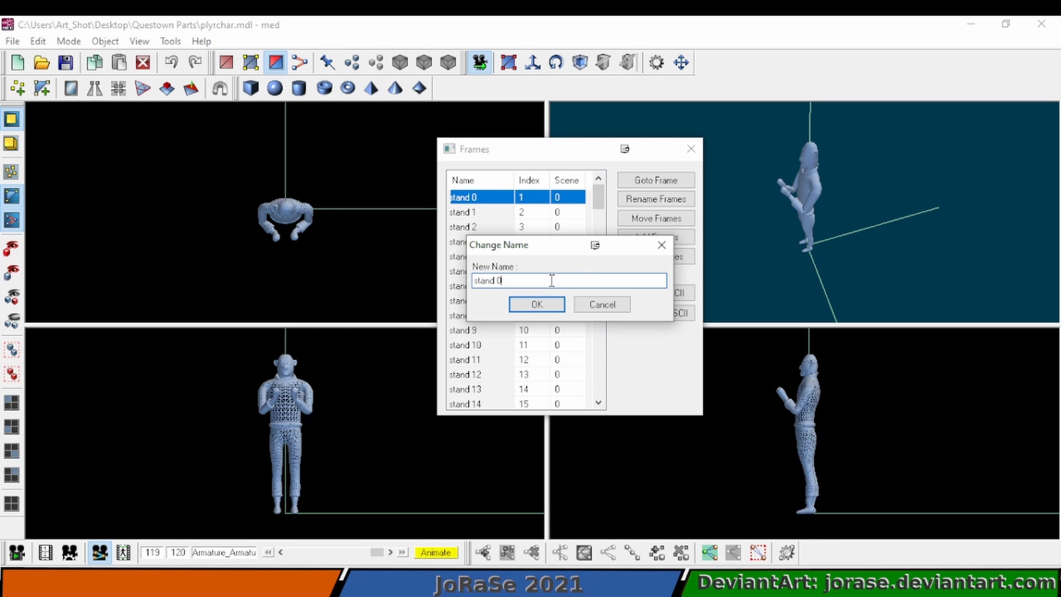
pyautogui.click(552, 310)
pyautogui.scroll(5, 553, 307)
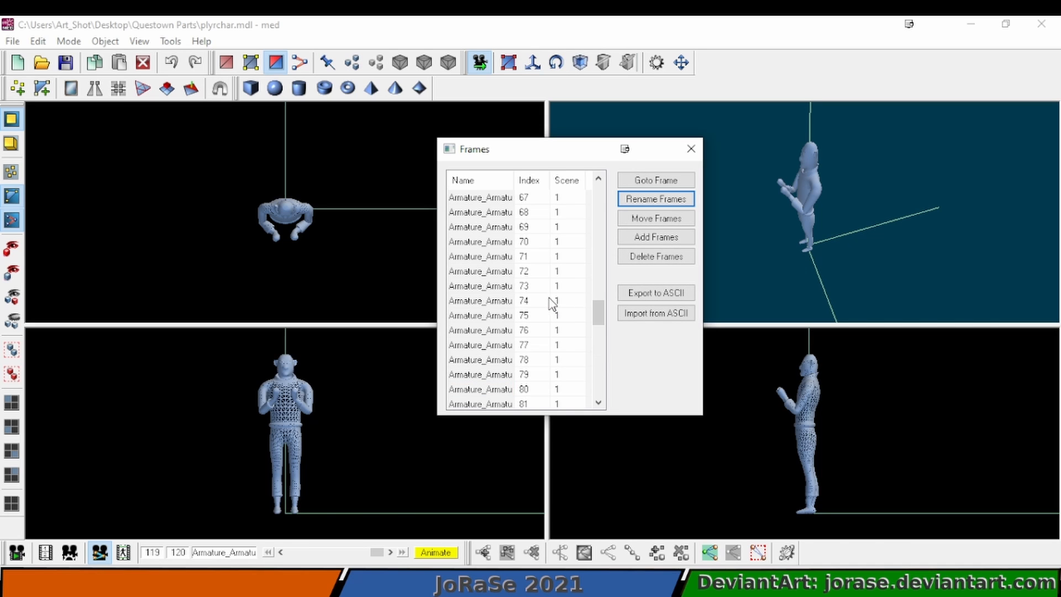
pyautogui.moveTo(604, 323); pyautogui.dragTo(603, 202)
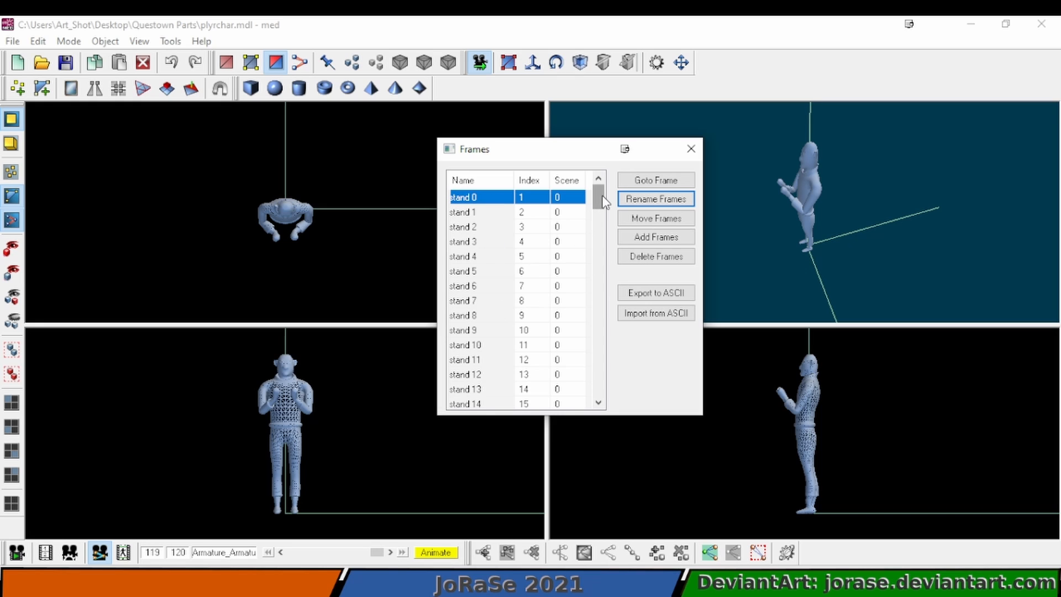
# Step: Select frames 31 through 60 in the frame list and rename them all as "walk"
pyautogui.moveTo(601, 200); pyautogui.dragTo(608, 248)
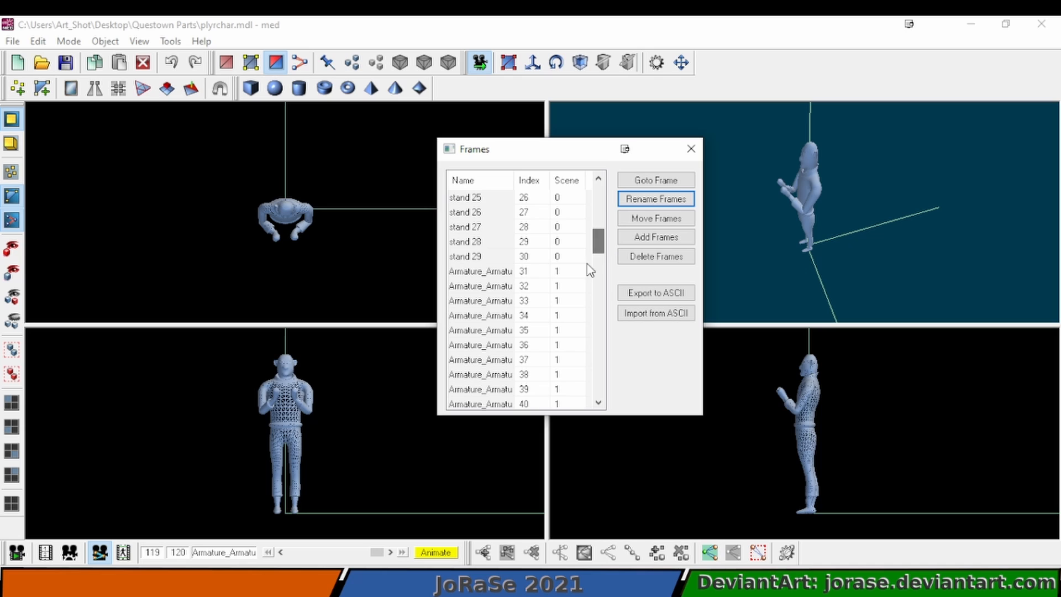
pyautogui.click(453, 274)
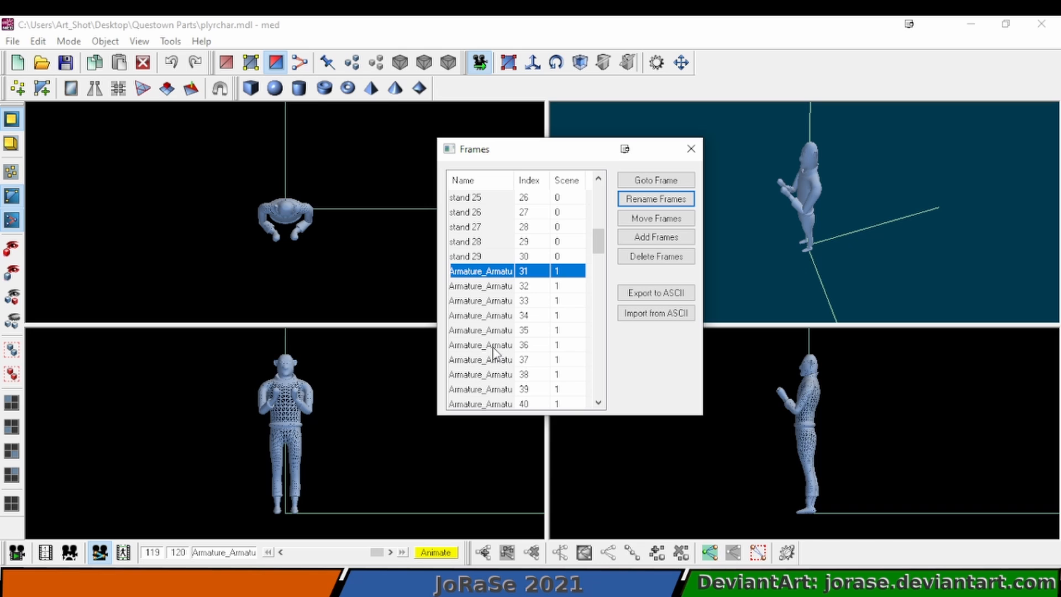
pyautogui.hotkey('shift', 'Down')
pyautogui.hotkey('shift', 'Down')
pyautogui.hotkey('shift', 'Down')
pyautogui.hotkey('shift', 'Down')
pyautogui.hotkey('shift', 'Down')
pyautogui.hotkey('shift', 'Down')
pyautogui.hotkey('shift', 'Down')
pyautogui.hotkey('shift', 'Down')
pyautogui.hotkey('shift', 'Down')
pyautogui.hotkey('shift', 'Down')
pyautogui.hotkey('shift', 'Down')
pyautogui.hotkey('shift', 'Down')
pyautogui.hotkey('shift', 'Down')
pyautogui.hotkey('shift', 'Down')
pyautogui.hotkey('shift', 'Down')
pyautogui.hotkey('shift', 'Down')
pyautogui.hotkey('shift', 'Down')
pyautogui.hotkey('shift', 'Down')
pyautogui.hotkey('shift', 'Down')
pyautogui.hotkey('shift', 'Down')
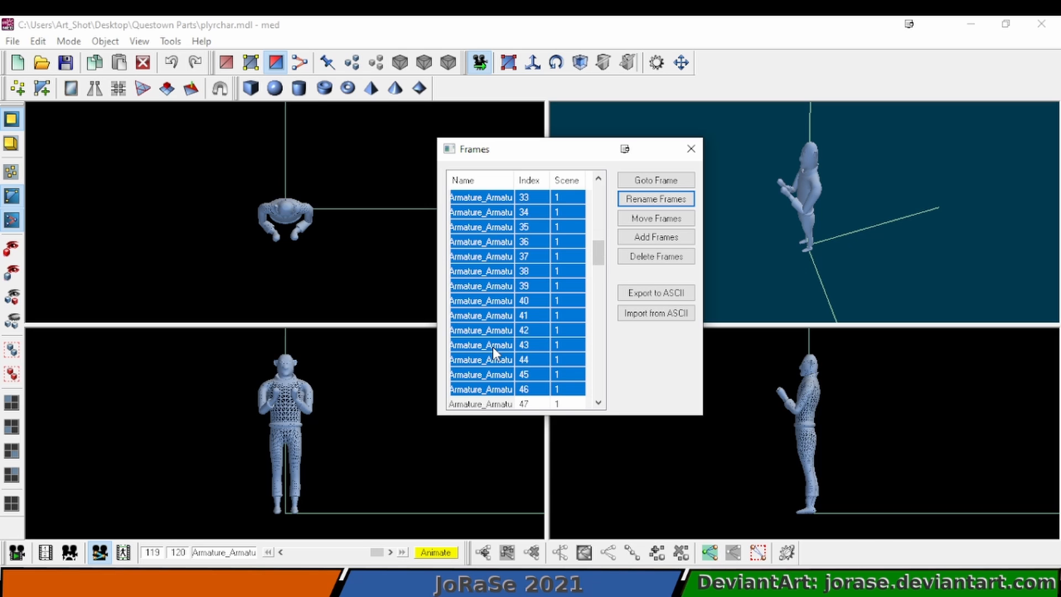
pyautogui.hotkey('shift', 'Down')
pyautogui.hotkey('shift', 'Down')
pyautogui.hotkey('shift', 'Down')
pyautogui.hotkey('shift', 'Down')
pyautogui.hotkey('shift', 'Down')
pyautogui.hotkey('shift', 'Down')
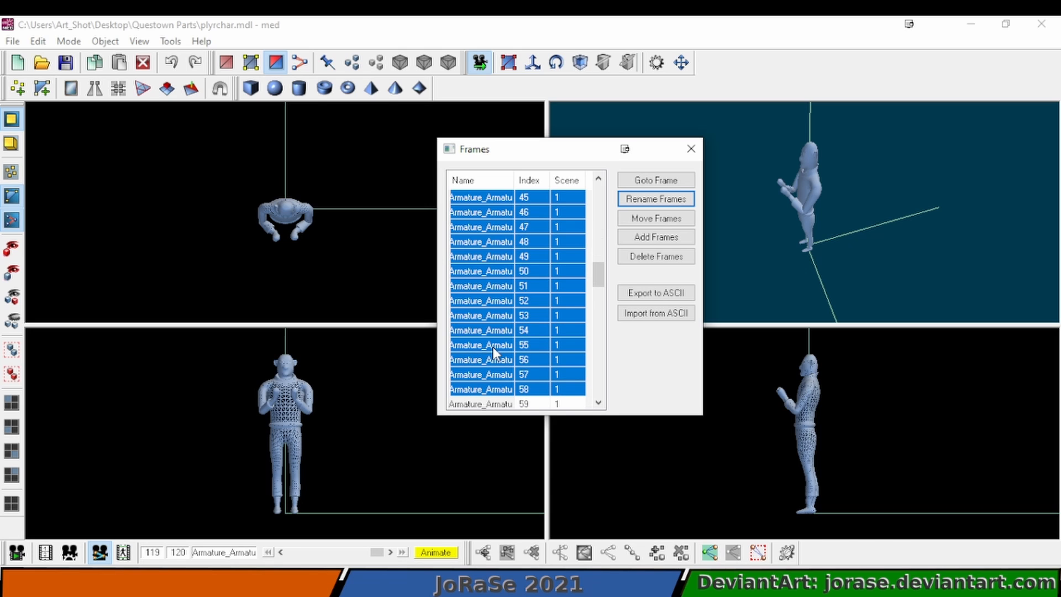
pyautogui.hotkey('shift', 'Down')
pyautogui.hotkey('shift', 'Down')
pyautogui.click(653, 201)
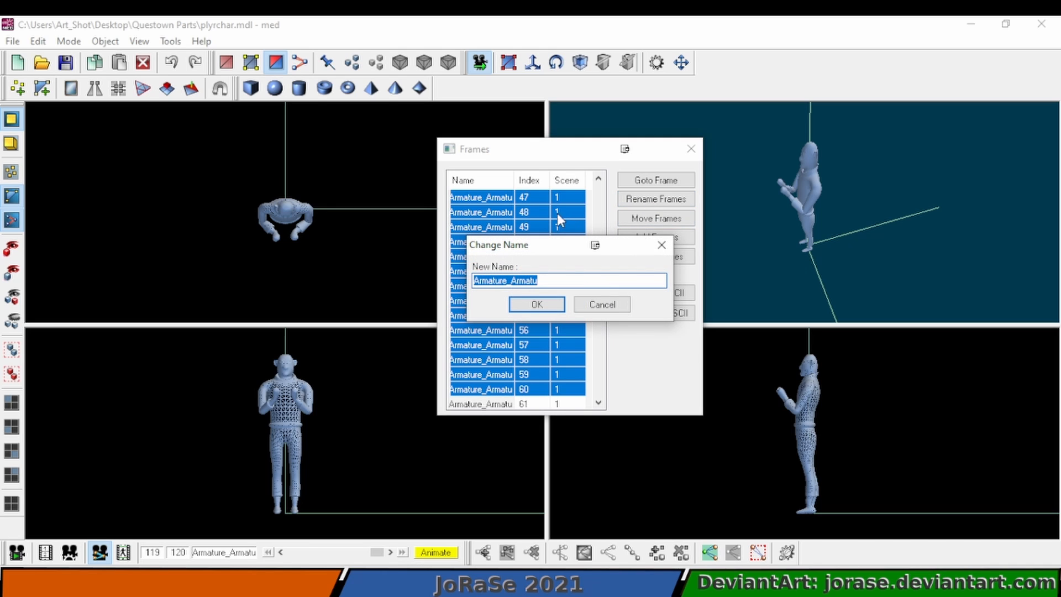
pyautogui.write('walk')
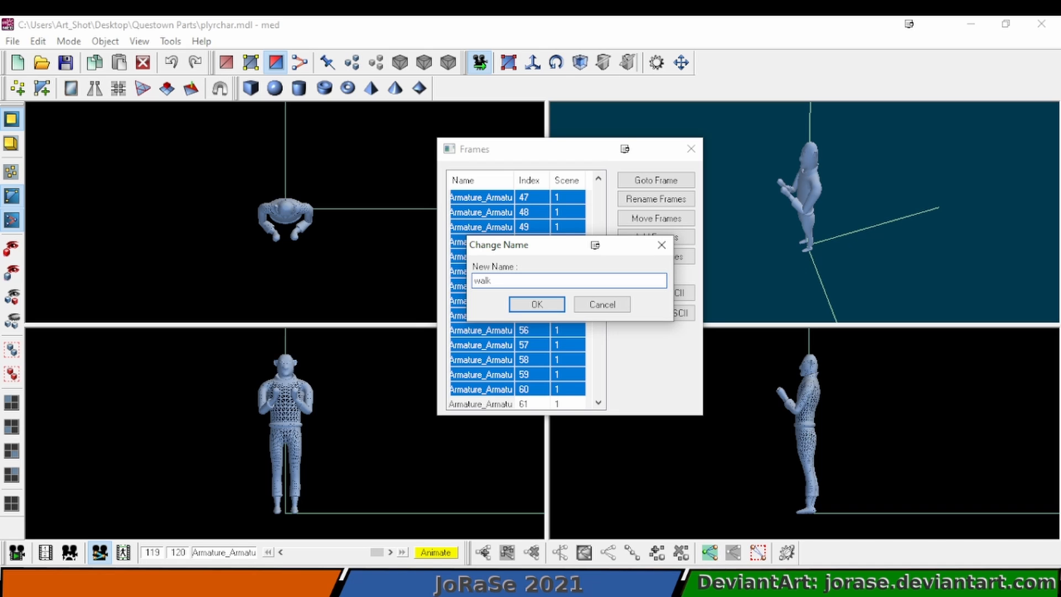
pyautogui.press('Return')
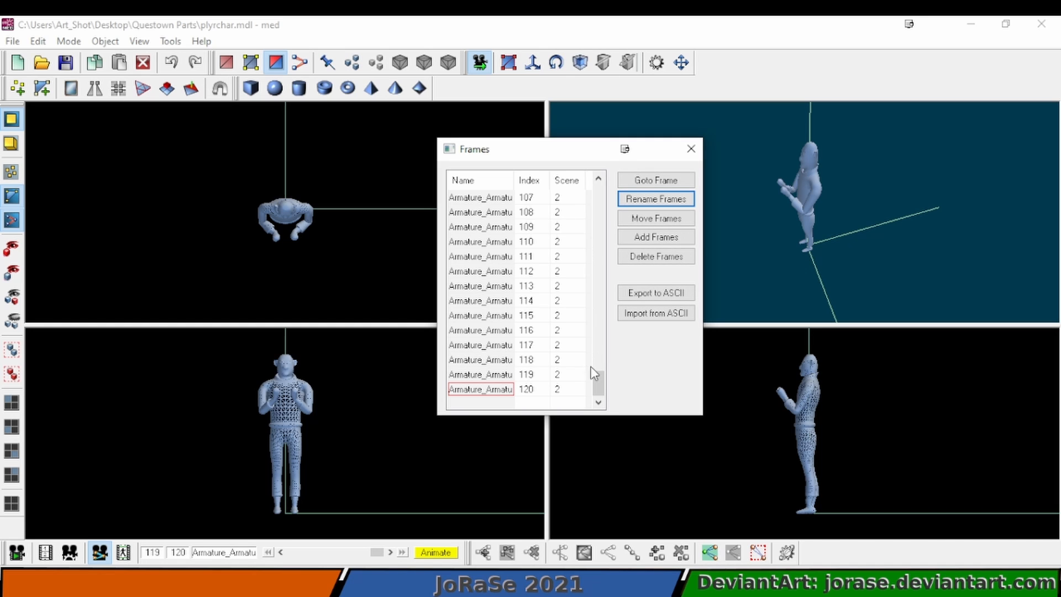
# Step: Select frames 61 through 90 in the frame list and rename them all as "talk"
pyautogui.moveTo(597, 380); pyautogui.dragTo(609, 298)
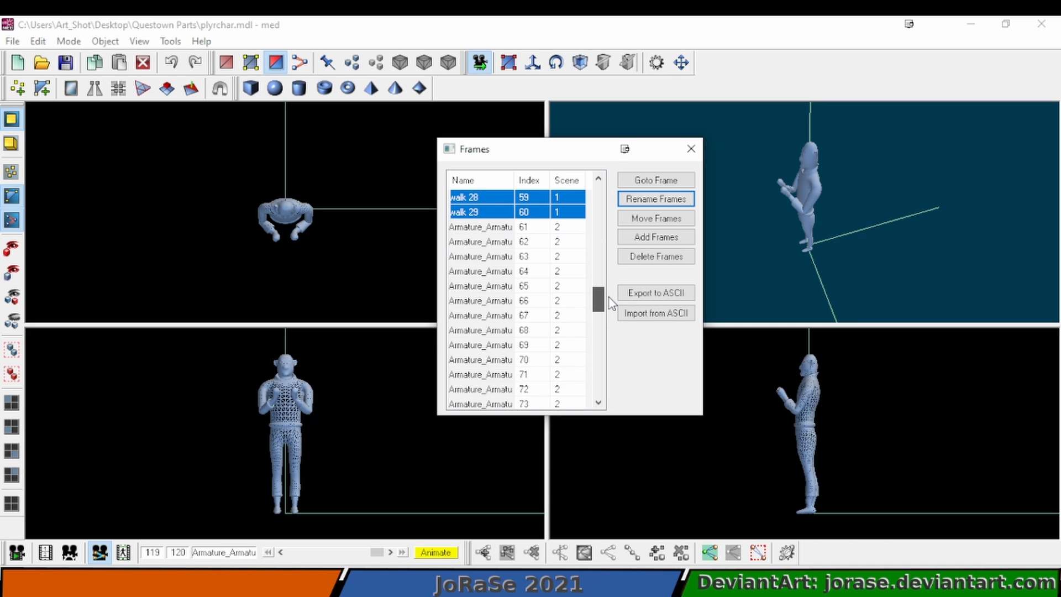
pyautogui.click(495, 228)
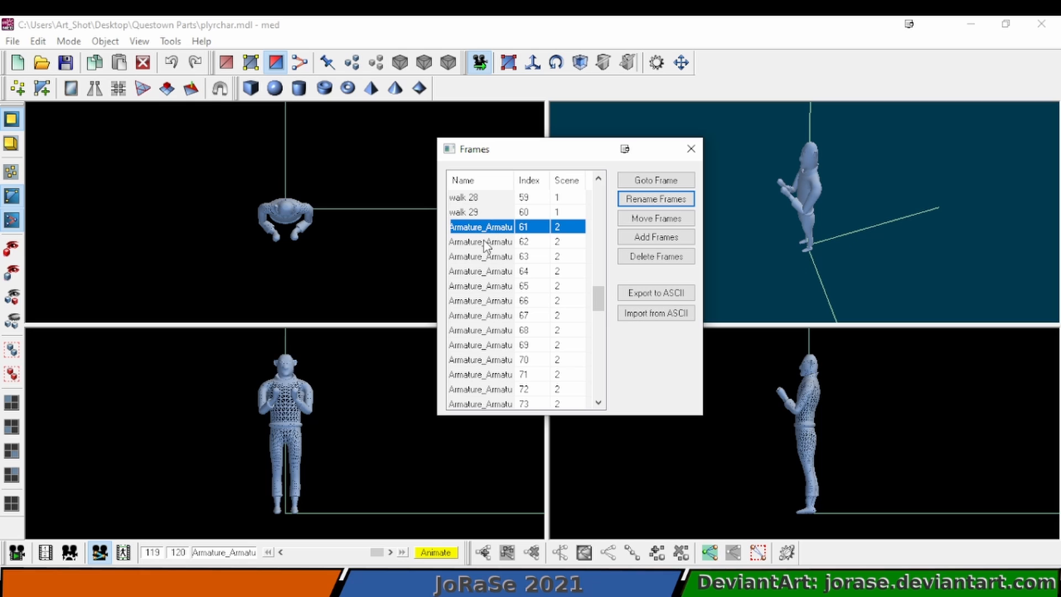
pyautogui.hotkey('shift', 'Down')
pyautogui.hotkey('shift', 'Down')
pyautogui.hotkey('shift', 'Down')
pyautogui.hotkey('shift', 'Down')
pyautogui.hotkey('shift', 'Down')
pyautogui.hotkey('shift', 'Down')
pyautogui.hotkey('shift', 'Down')
pyautogui.hotkey('shift', 'Down')
pyautogui.hotkey('shift', 'Down')
pyautogui.hotkey('shift', 'Down')
pyautogui.hotkey('shift', 'Down')
pyautogui.hotkey('shift', 'Down')
pyautogui.hotkey('shift', 'Down')
pyautogui.hotkey('shift', 'Down')
pyautogui.hotkey('shift', 'Down')
pyautogui.hotkey('shift', 'Down')
pyautogui.hotkey('shift', 'Down')
pyautogui.hotkey('shift', 'Down')
pyautogui.hotkey('shift', 'Down')
pyautogui.hotkey('shift', 'Down')
pyautogui.hotkey('shift', 'Down')
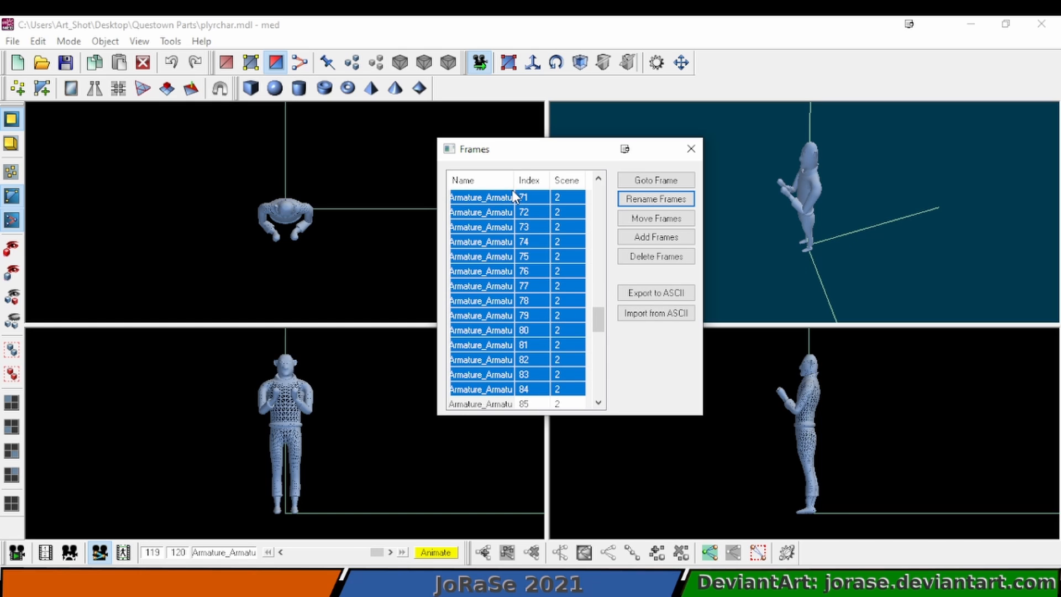
pyautogui.hotkey('shift', 'Down')
pyautogui.hotkey('shift', 'Down')
pyautogui.hotkey('shift', 'Down')
pyautogui.hotkey('shift', 'Down')
pyautogui.hotkey('shift', 'Down')
pyautogui.hotkey('shift', 'Down')
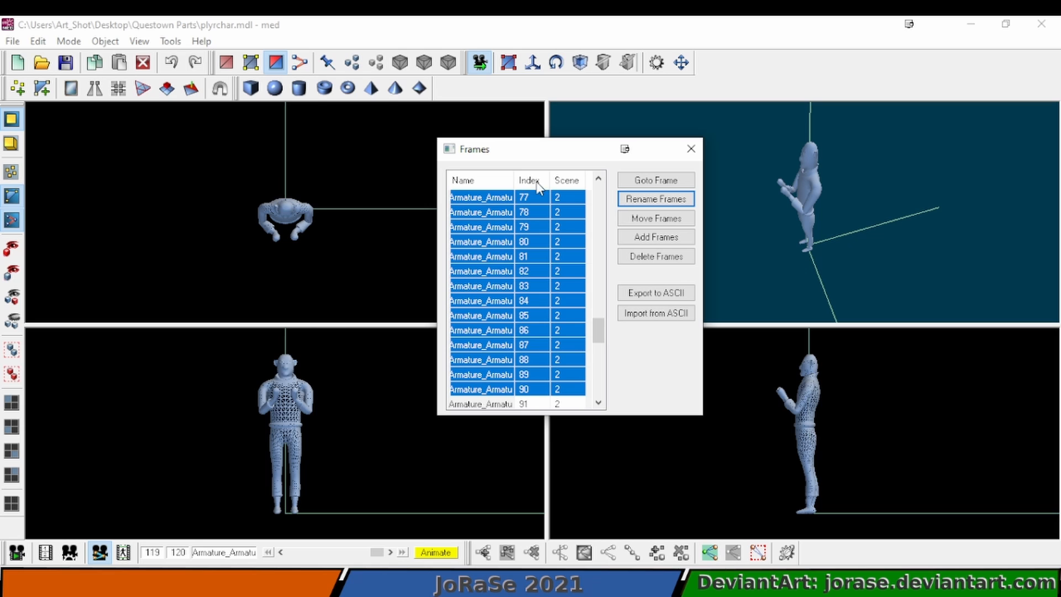
pyautogui.click(626, 206)
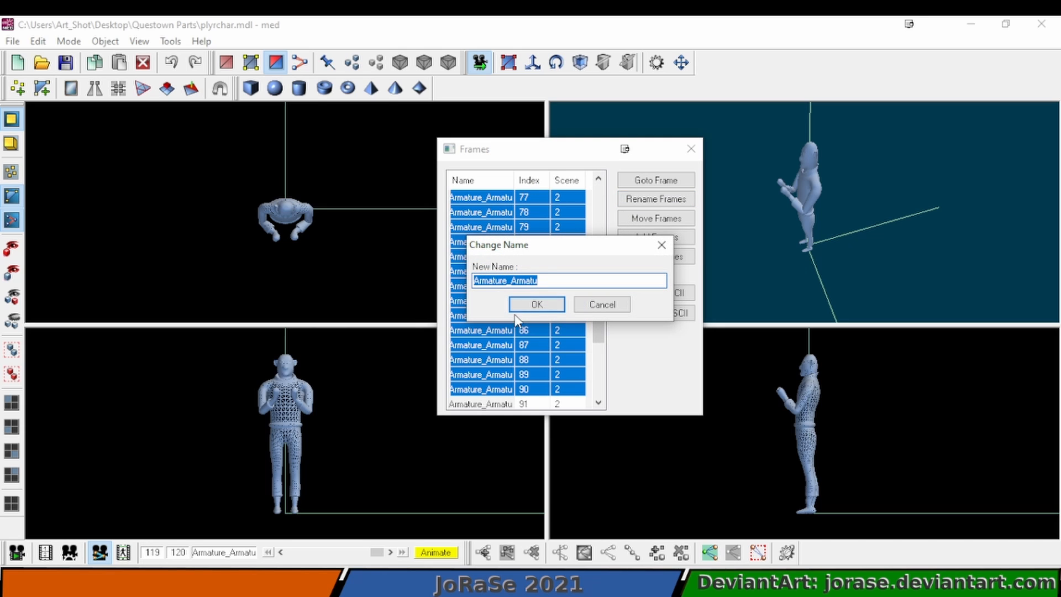
pyautogui.write('ta')
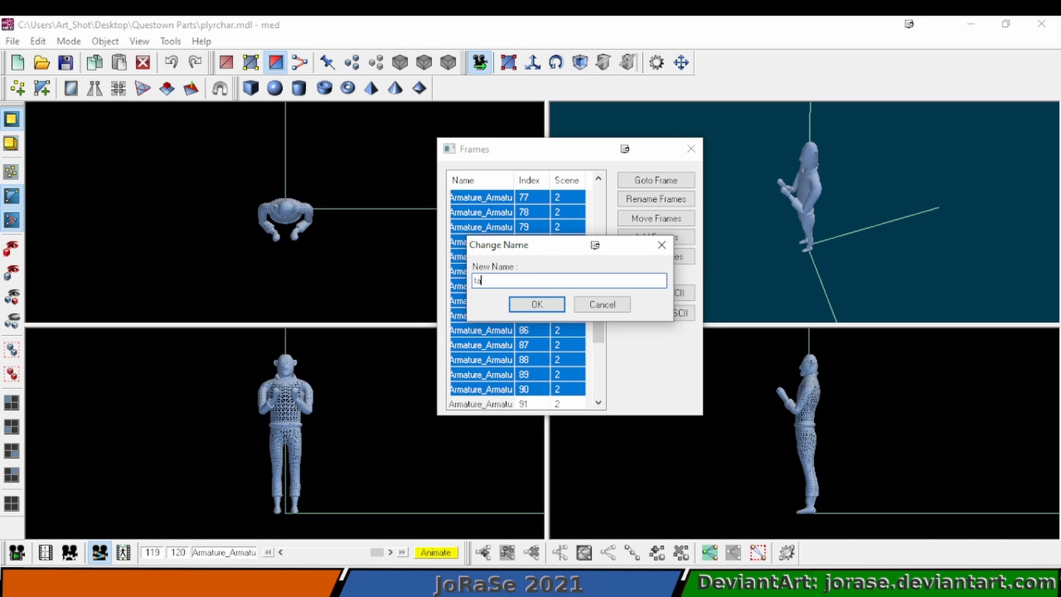
pyautogui.write('lk')
pyautogui.click(525, 304)
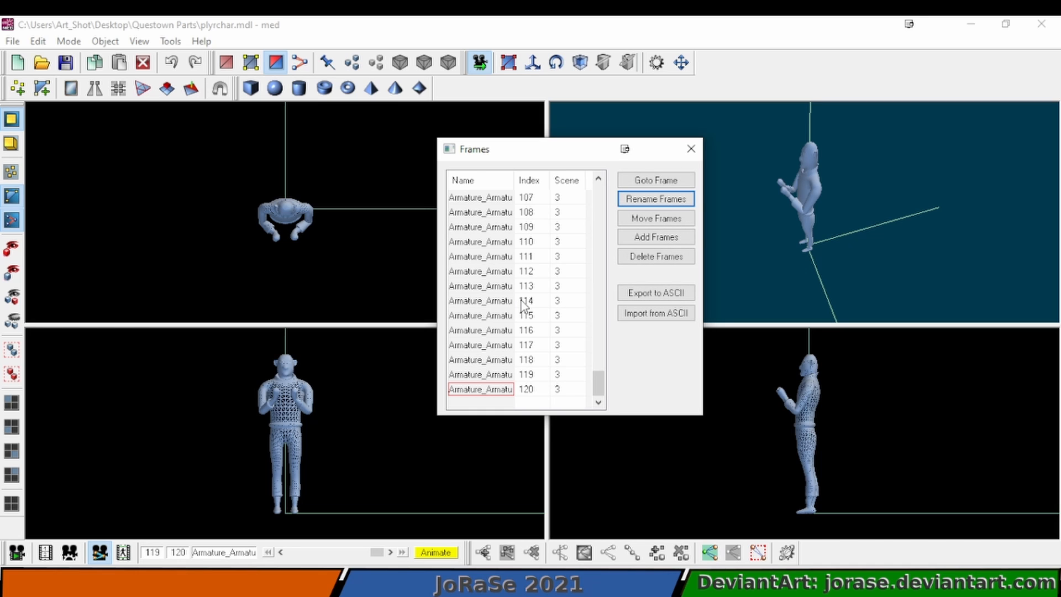
# Step: Select frames 91 through 120, rename them all as "pickup", and close the frame manager
pyautogui.click(598, 179)
pyautogui.moveTo(599, 179); pyautogui.dragTo(599, 180)
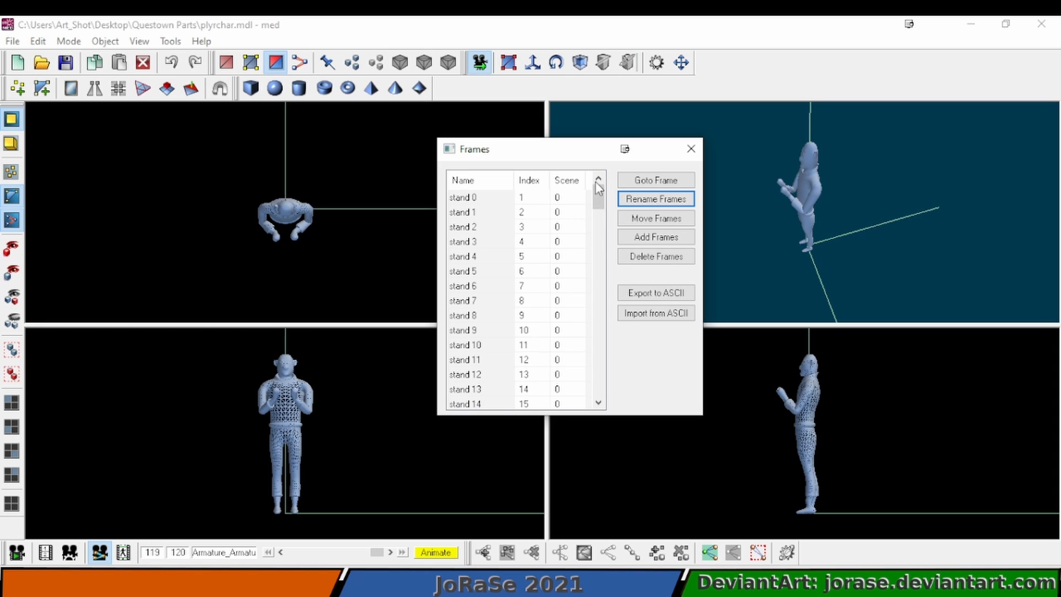
pyautogui.moveTo(602, 200); pyautogui.dragTo(609, 341)
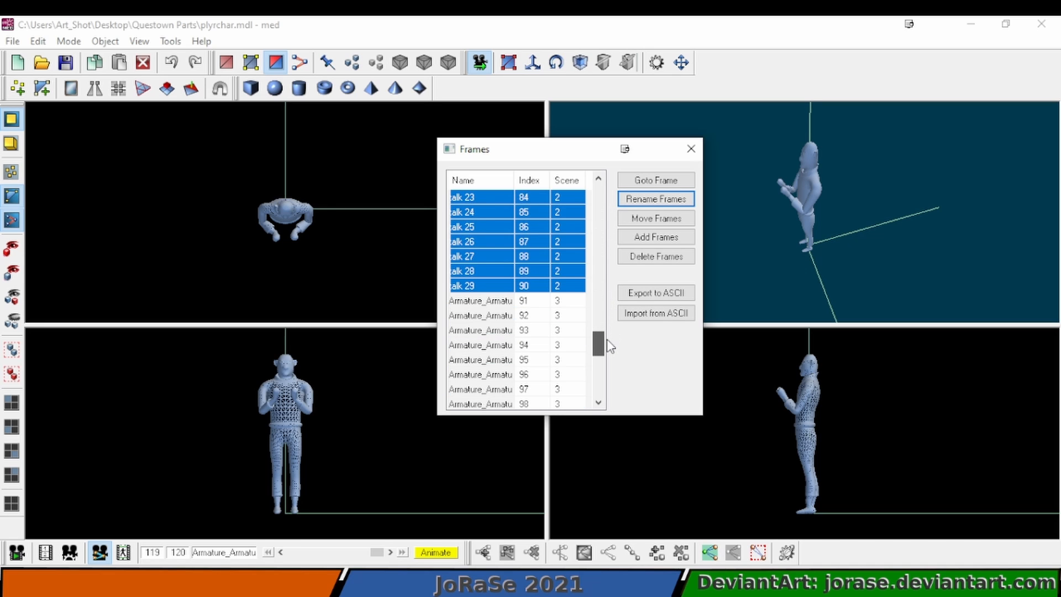
pyautogui.click(484, 300)
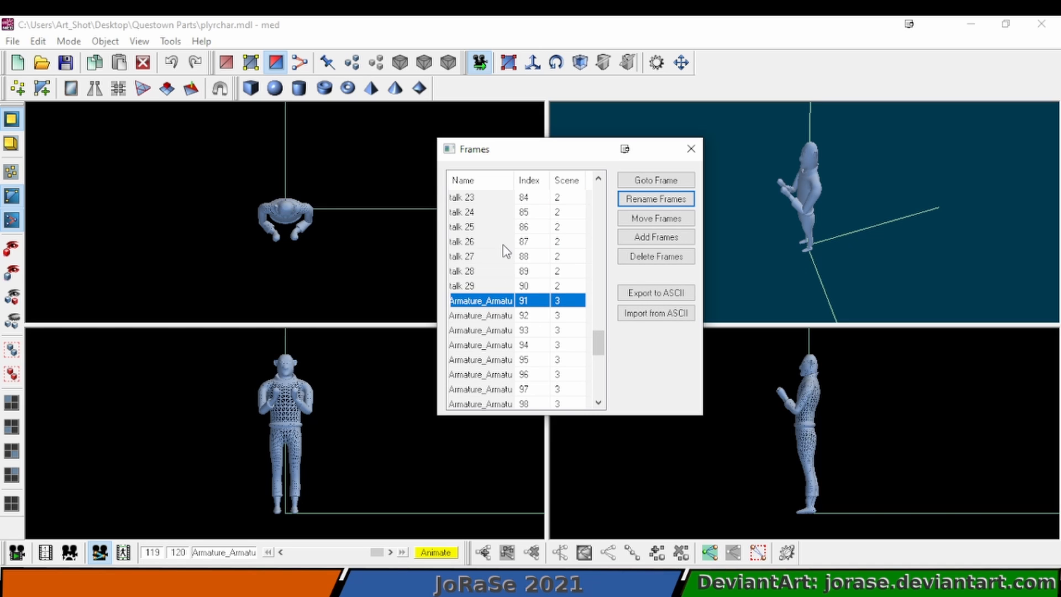
pyautogui.hotkey('shift', 'Down')
pyautogui.hotkey('shift', 'Down')
pyautogui.hotkey('shift', 'Down')
pyautogui.hotkey('shift', 'Down')
pyautogui.hotkey('shift', 'Down')
pyautogui.hotkey('shift', 'Down')
pyautogui.hotkey('shift', 'Down')
pyautogui.hotkey('shift', 'Down')
pyautogui.hotkey('shift', 'Down')
pyautogui.hotkey('shift', 'Down')
pyautogui.hotkey('shift', 'Down')
pyautogui.hotkey('shift', 'Down')
pyautogui.hotkey('shift', 'Down')
pyautogui.hotkey('shift', 'Down')
pyautogui.hotkey('shift', 'Down')
pyautogui.hotkey('shift', 'Down')
pyautogui.hotkey('shift', 'Down')
pyautogui.hotkey('shift', 'Down')
pyautogui.hotkey('shift', 'Down')
pyautogui.hotkey('shift', 'Down')
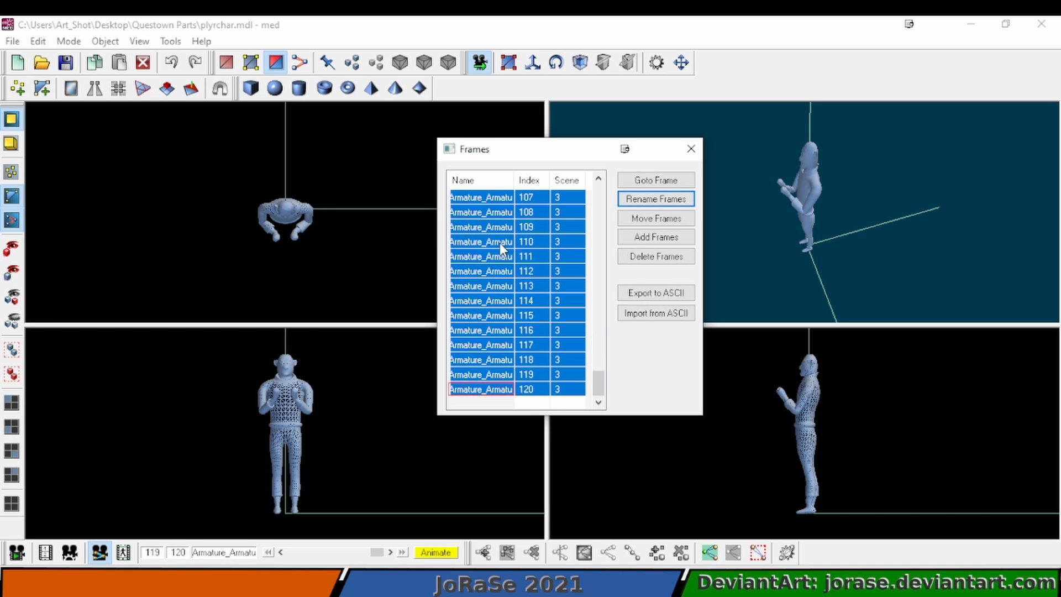
pyautogui.click(631, 202)
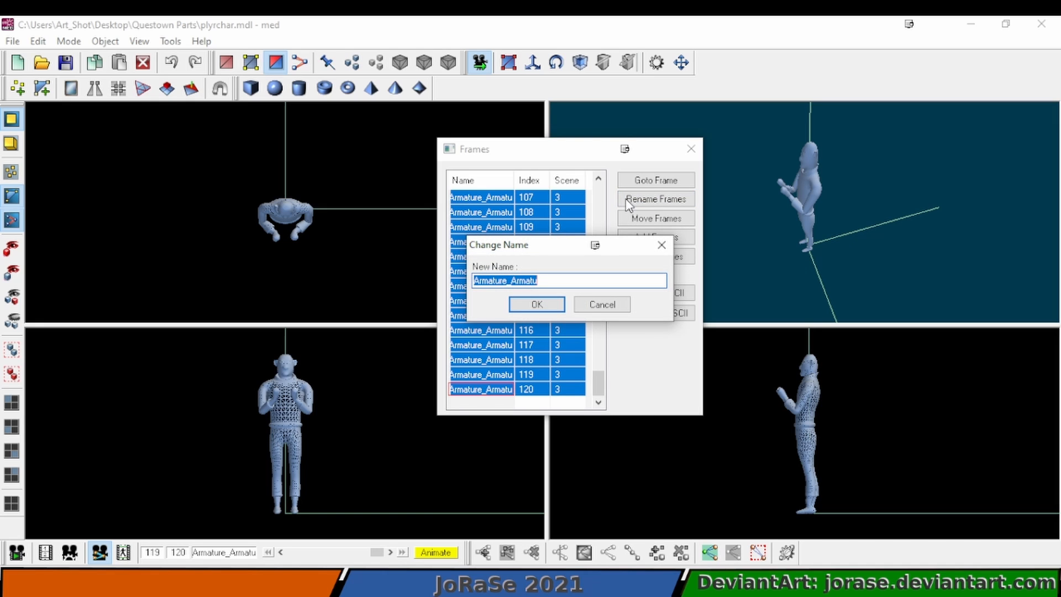
pyautogui.write('pickup')
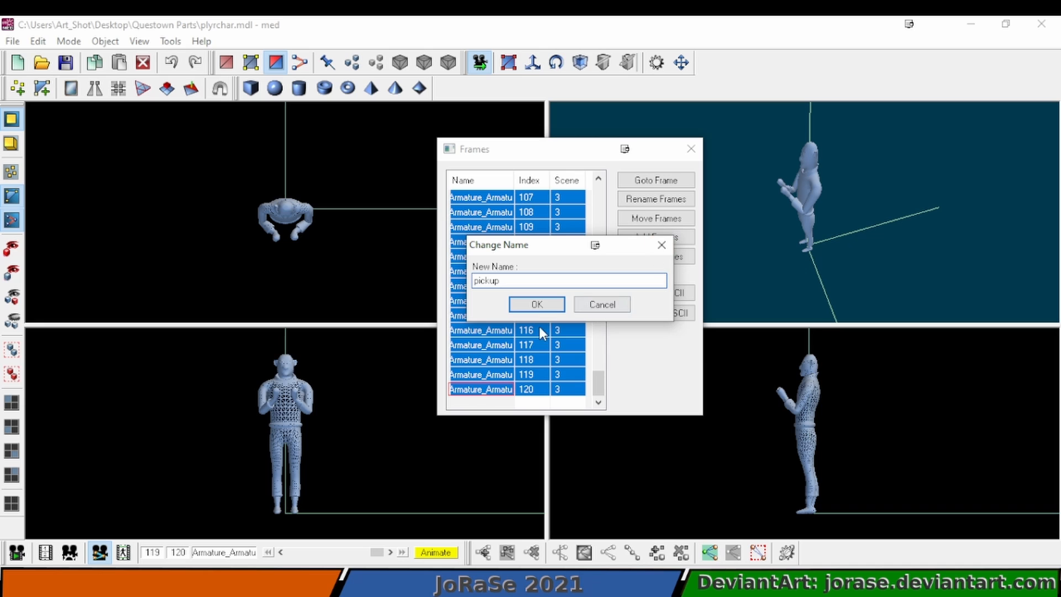
pyautogui.click(537, 304)
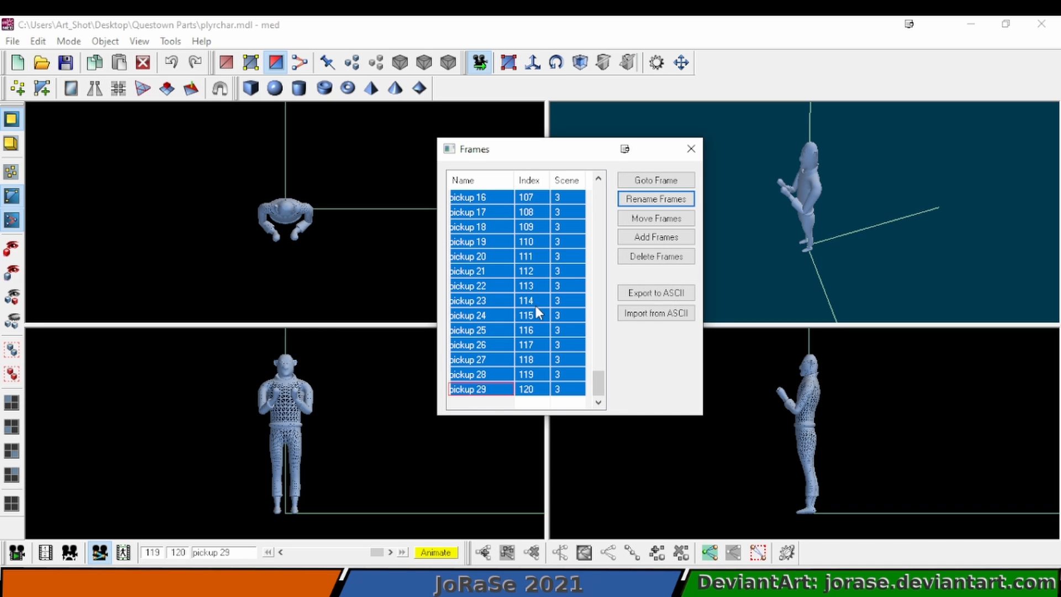
pyautogui.click(694, 147)
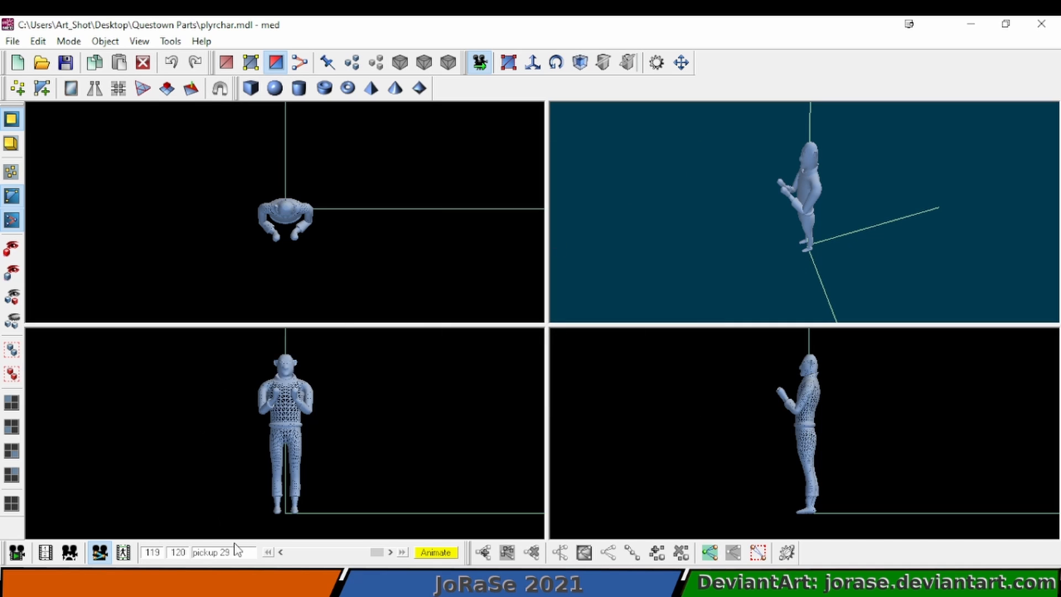
# Step: Scrub the animation back to the first stand frame and leave animation mode
pyautogui.click(368, 553)
pyautogui.moveTo(367, 553); pyautogui.dragTo(283, 552)
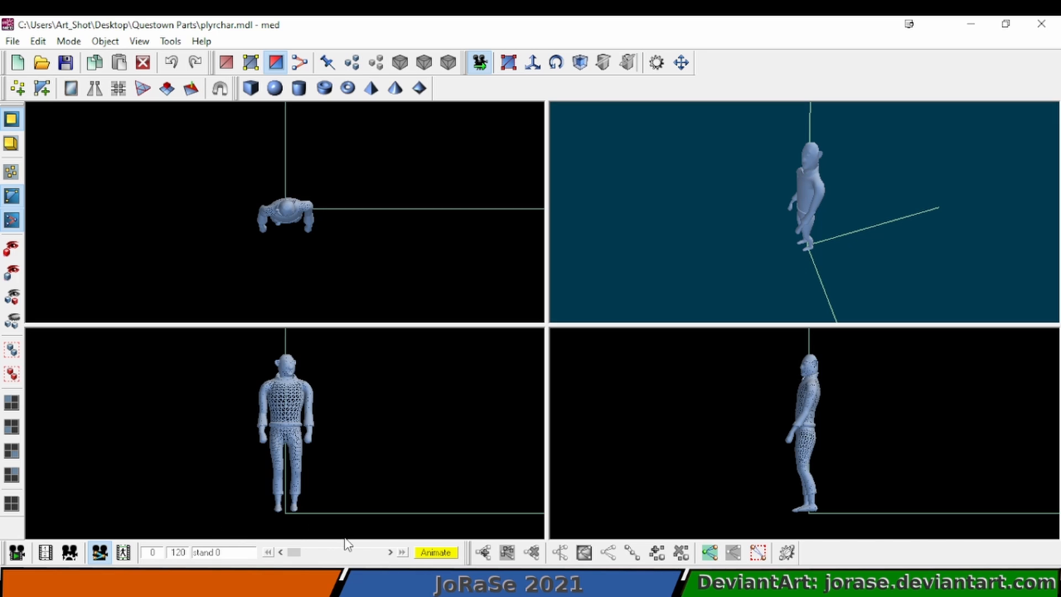
pyautogui.click(419, 552)
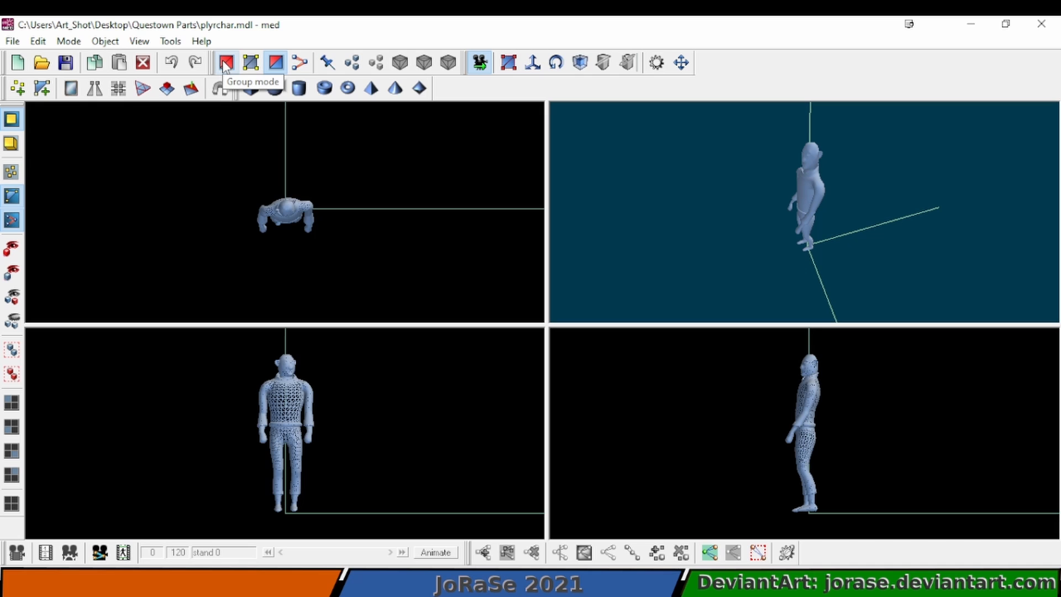
# Step: Try enlarging the whole character freehand with the Scale tool on all selected vertices, and undo the scaling
pyautogui.click(38, 41)
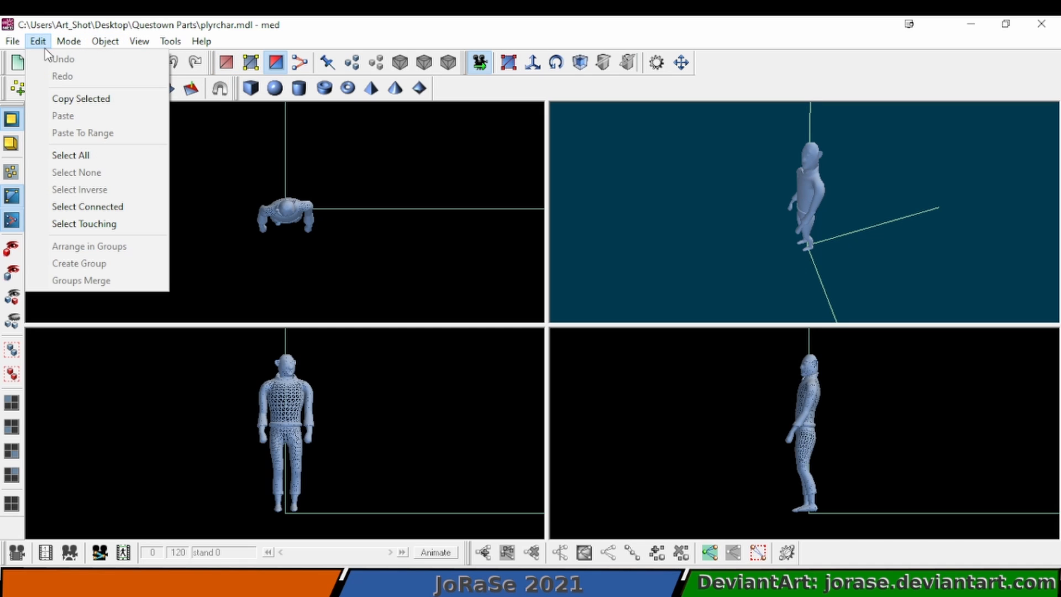
pyautogui.click(67, 154)
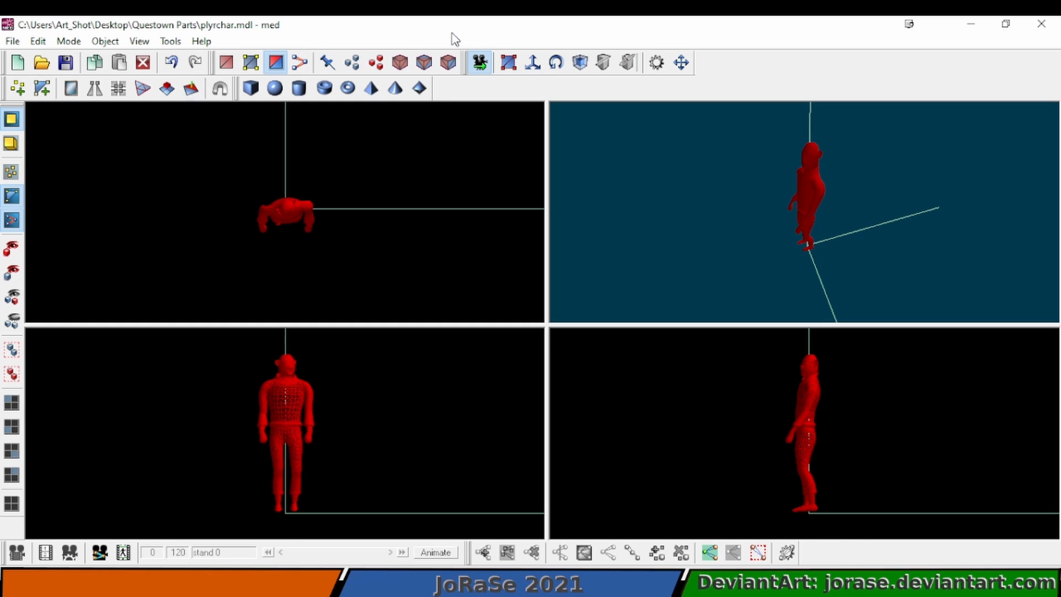
pyautogui.click(579, 64)
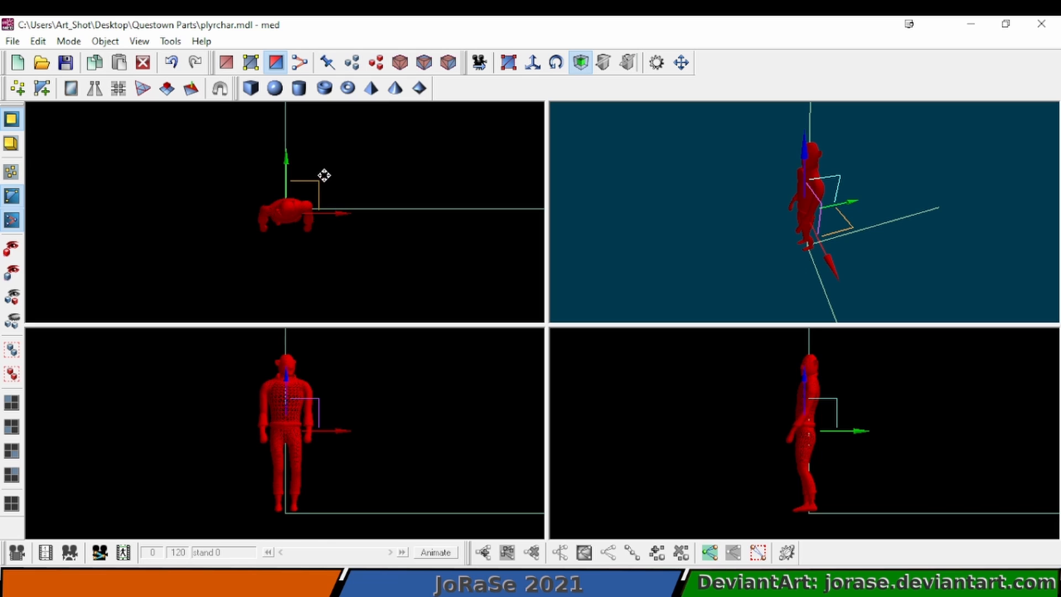
pyautogui.moveTo(405, 186); pyautogui.dragTo(577, 467)
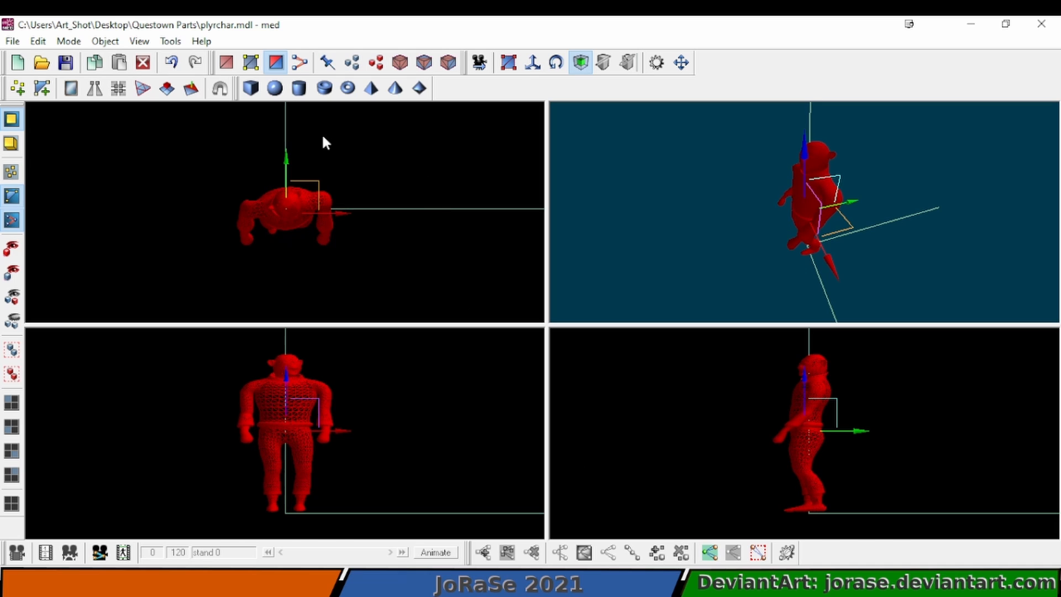
pyautogui.click(171, 63)
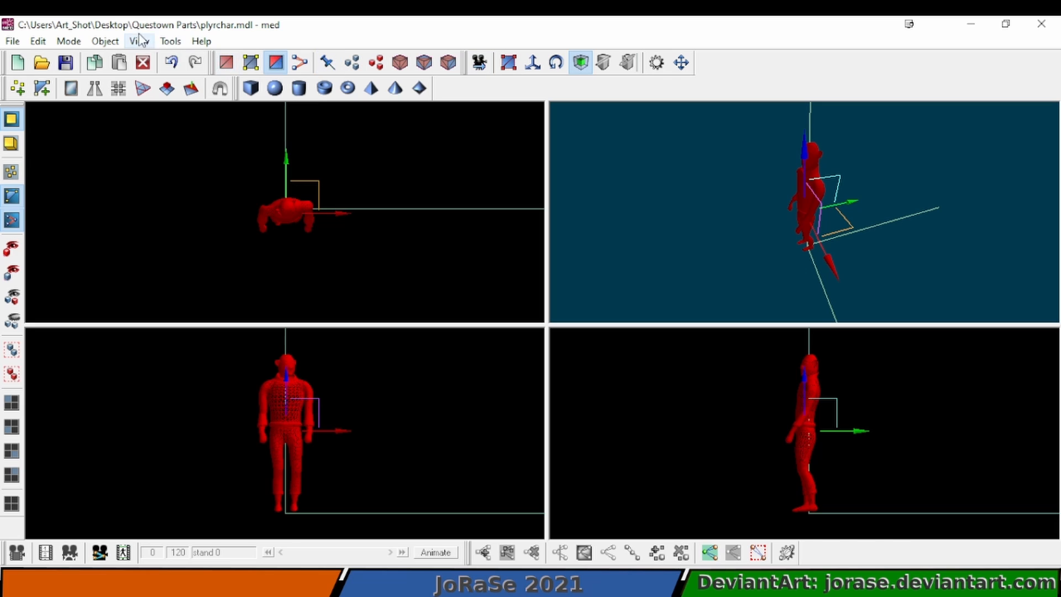
# Step: Scale the entire character model globally by a factor of 5
pyautogui.click(167, 42)
pyautogui.moveTo(148, 46)
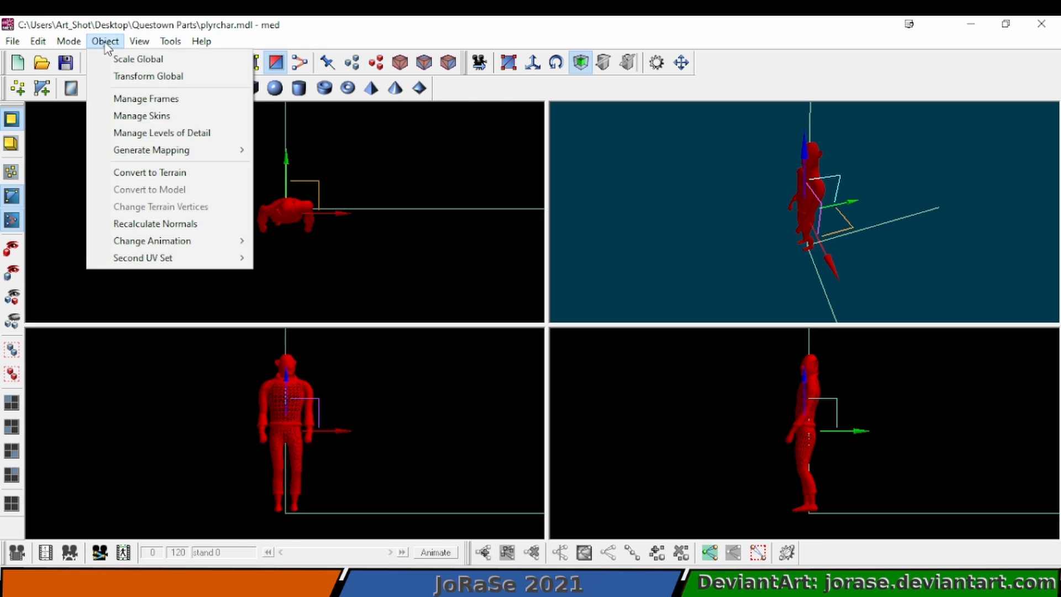
pyautogui.moveTo(83, 45)
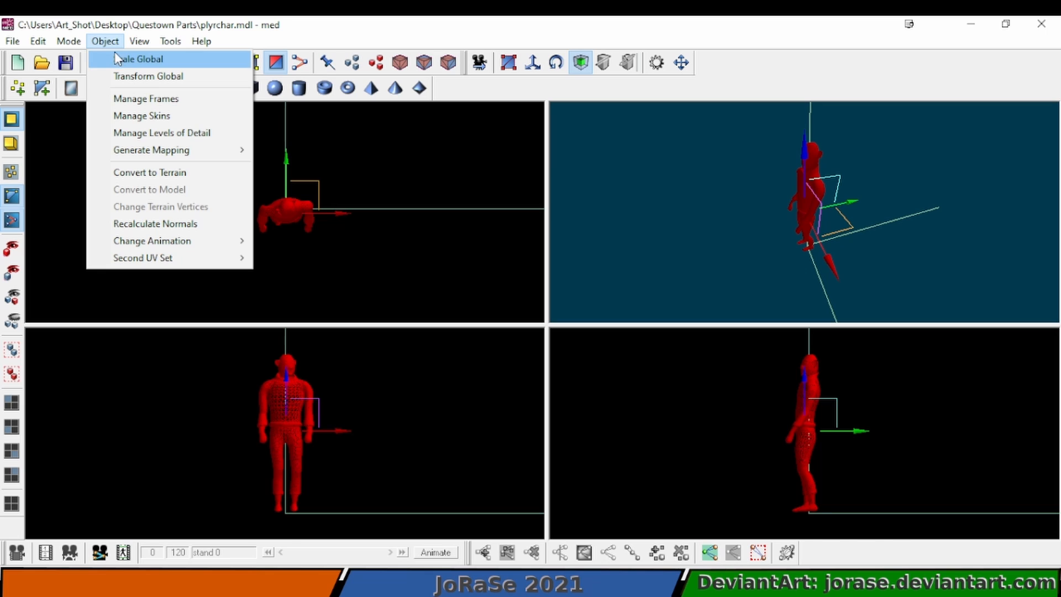
pyautogui.click(122, 59)
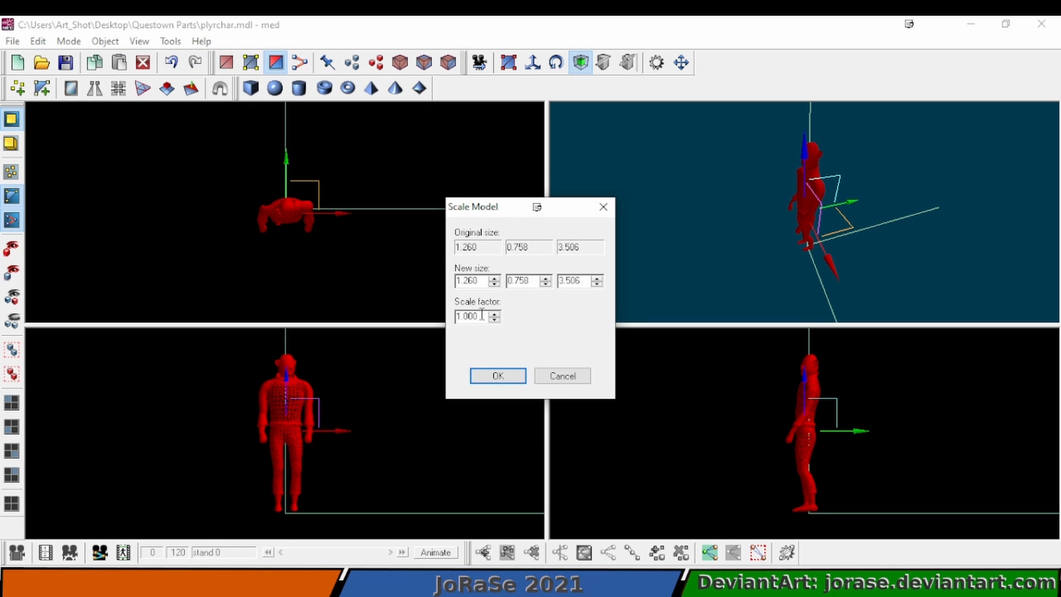
pyautogui.doubleClick(460, 316)
pyautogui.click(457, 316)
pyautogui.hotkey('shift', 'Right')
pyautogui.write('5')
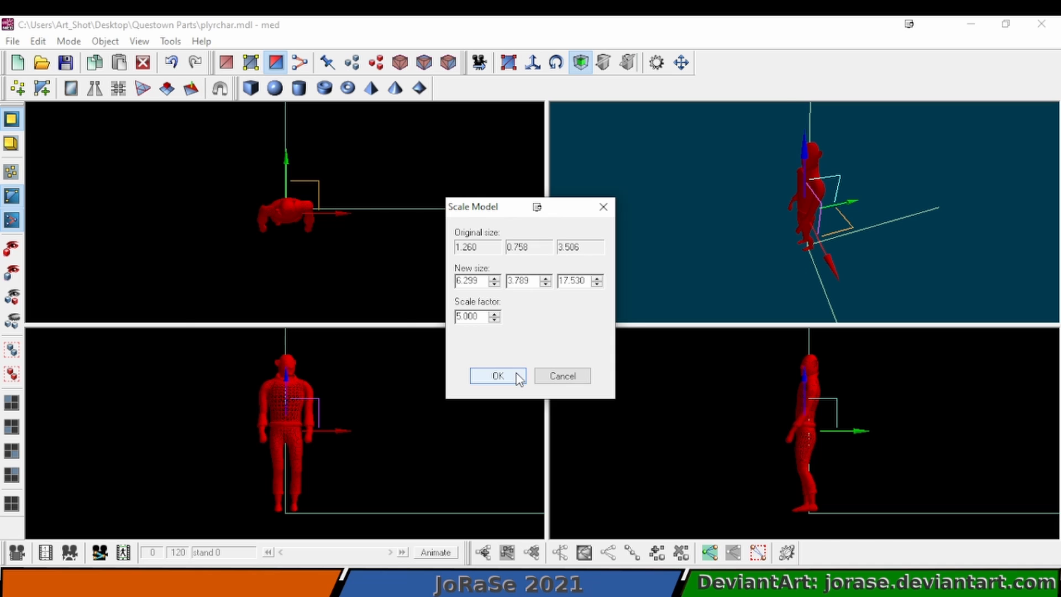
pyautogui.click(497, 376)
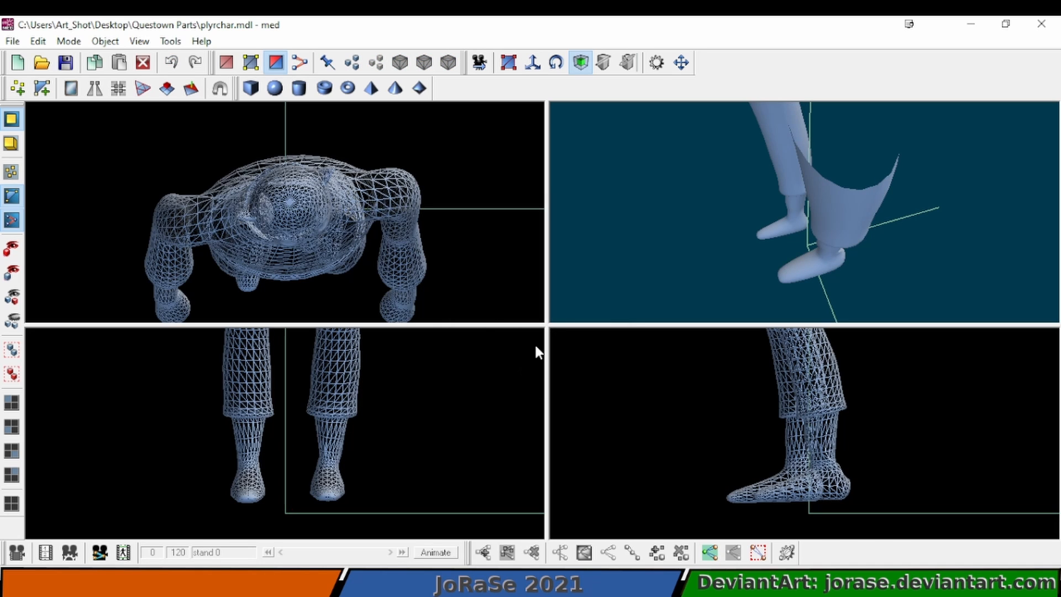
# Step: Examine the enlarged character in all viewports and step its animation through to the pickup frames
pyautogui.scroll(3, 602, 252)
pyautogui.scroll(-5, 602, 252)
pyautogui.scroll(-5, 602, 258)
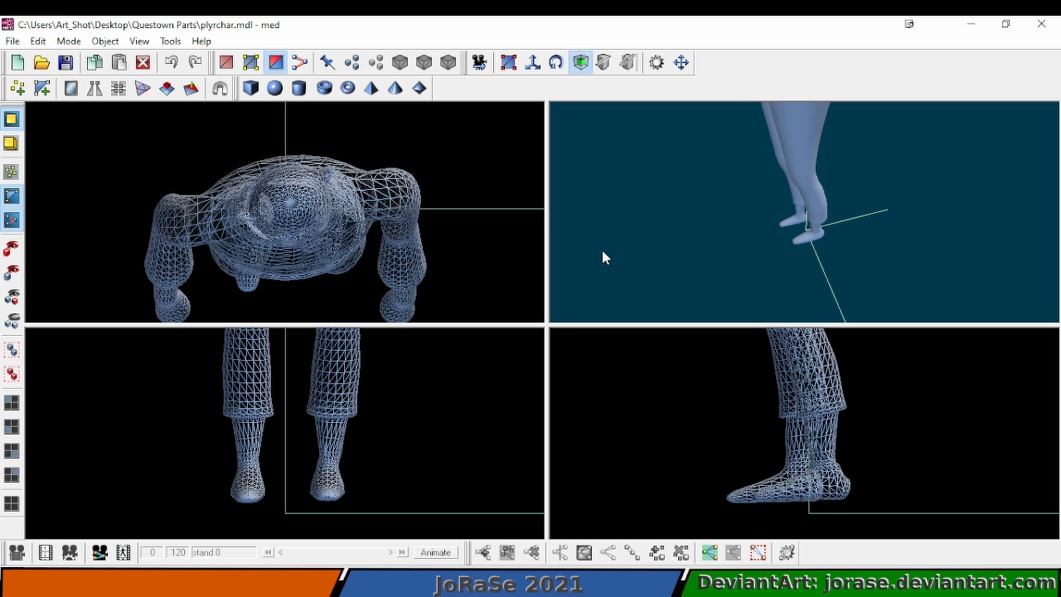
pyautogui.scroll(-4, 612, 272)
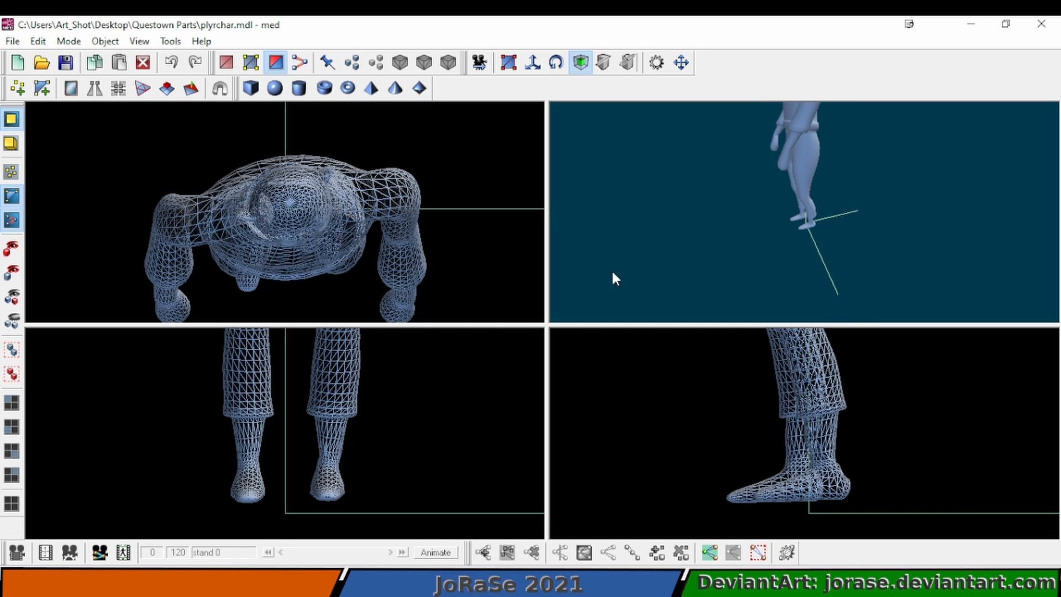
pyautogui.scroll(-1, 612, 272)
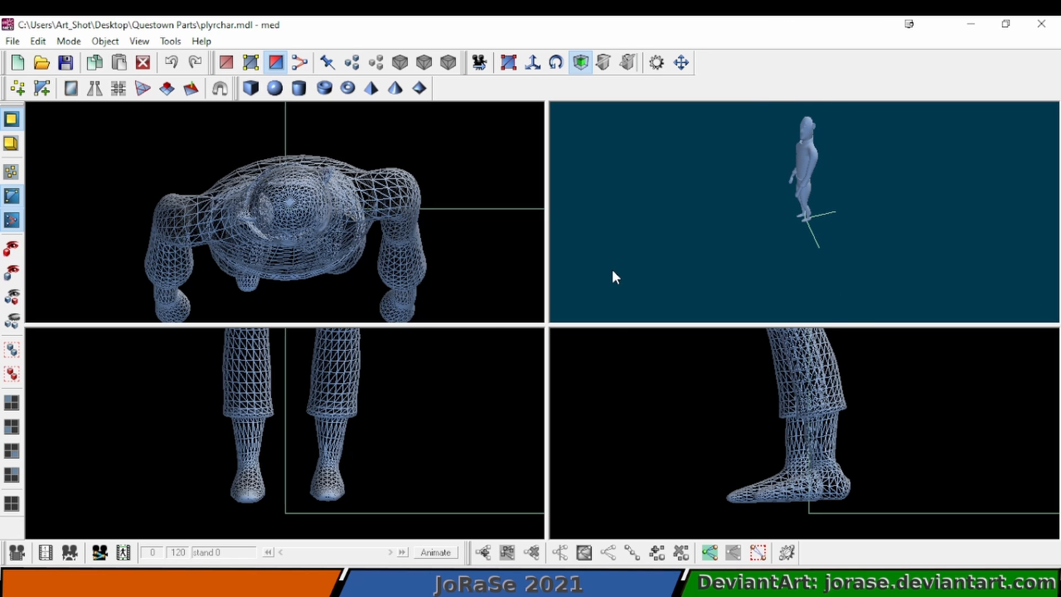
pyautogui.scroll(-5, 611, 410)
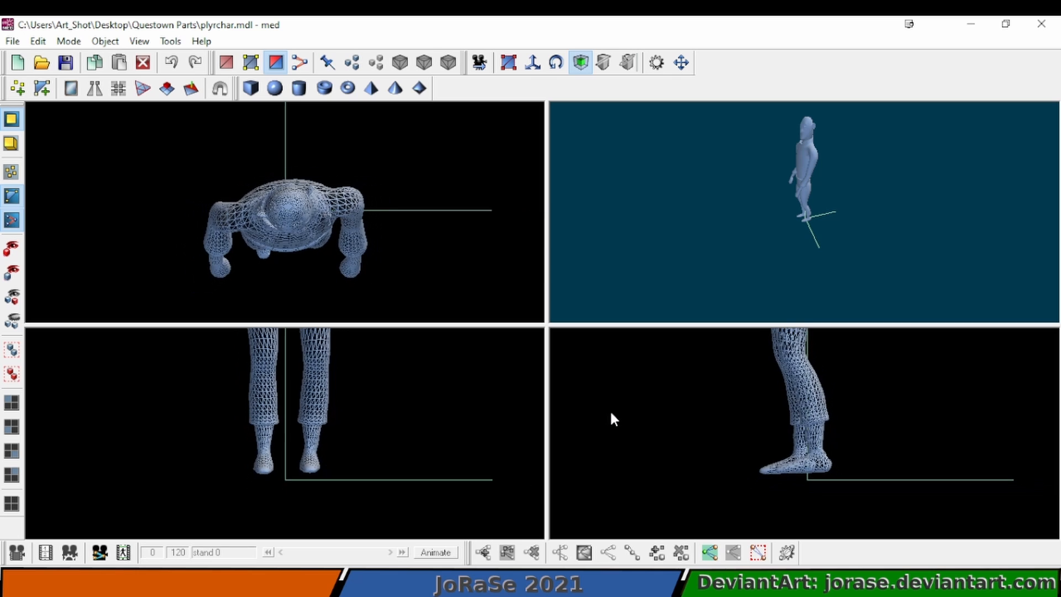
pyautogui.scroll(-5, 611, 415)
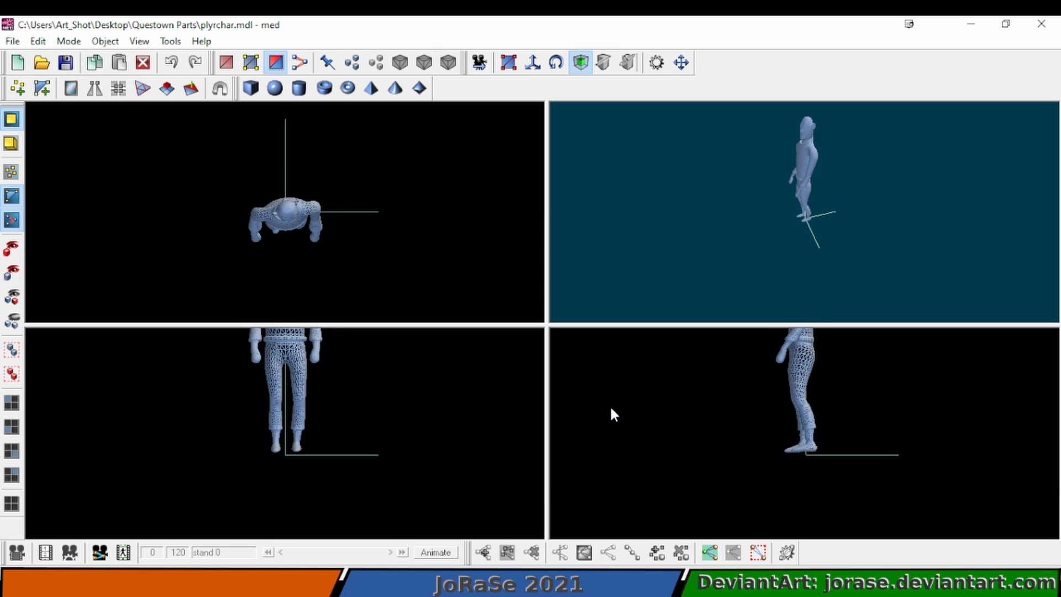
pyautogui.scroll(-6, 613, 415)
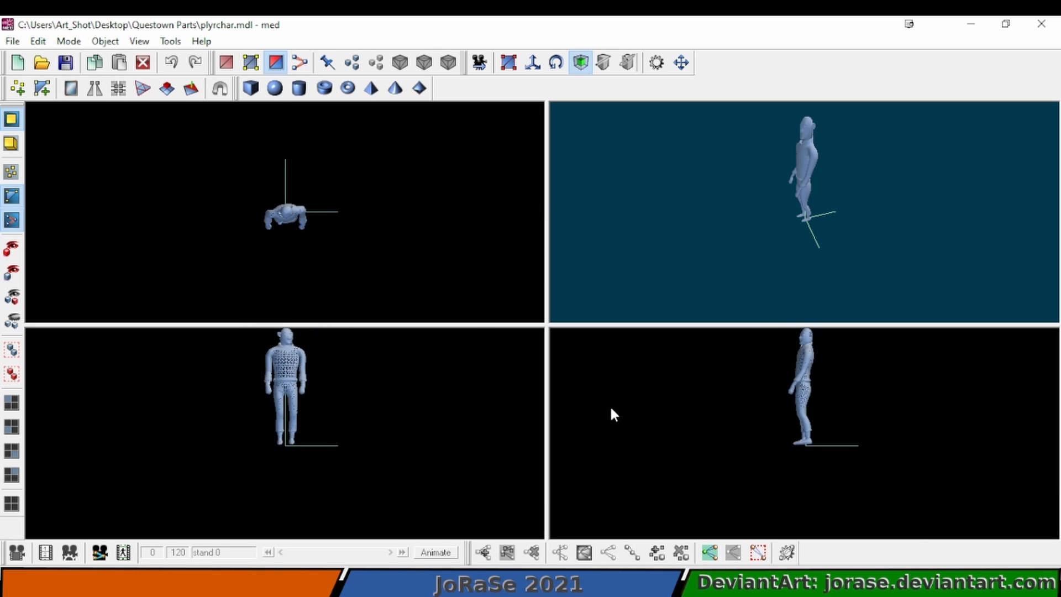
pyautogui.scroll(-3, 610, 410)
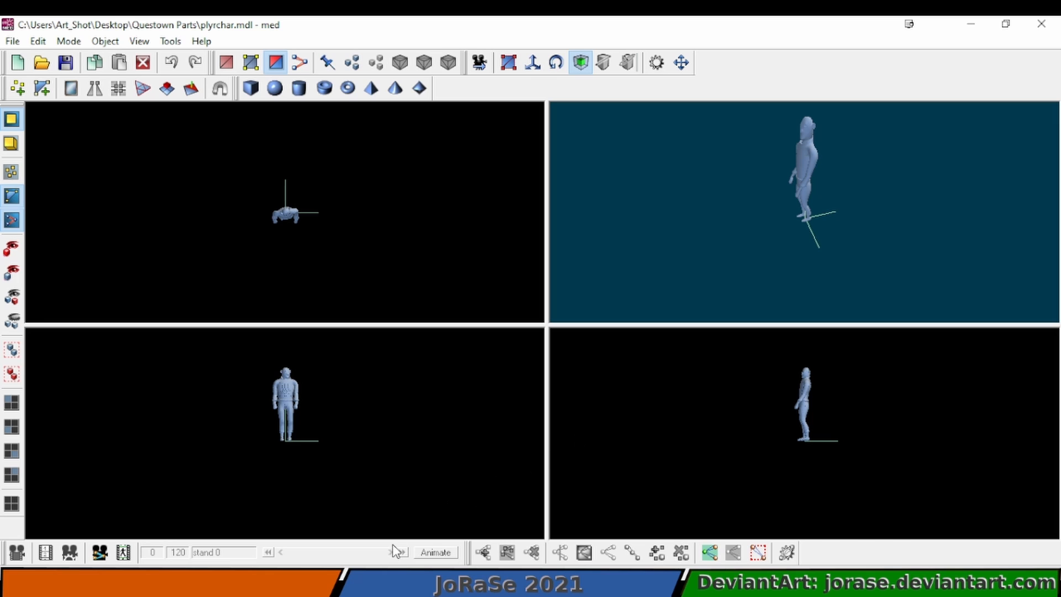
pyautogui.click(420, 555)
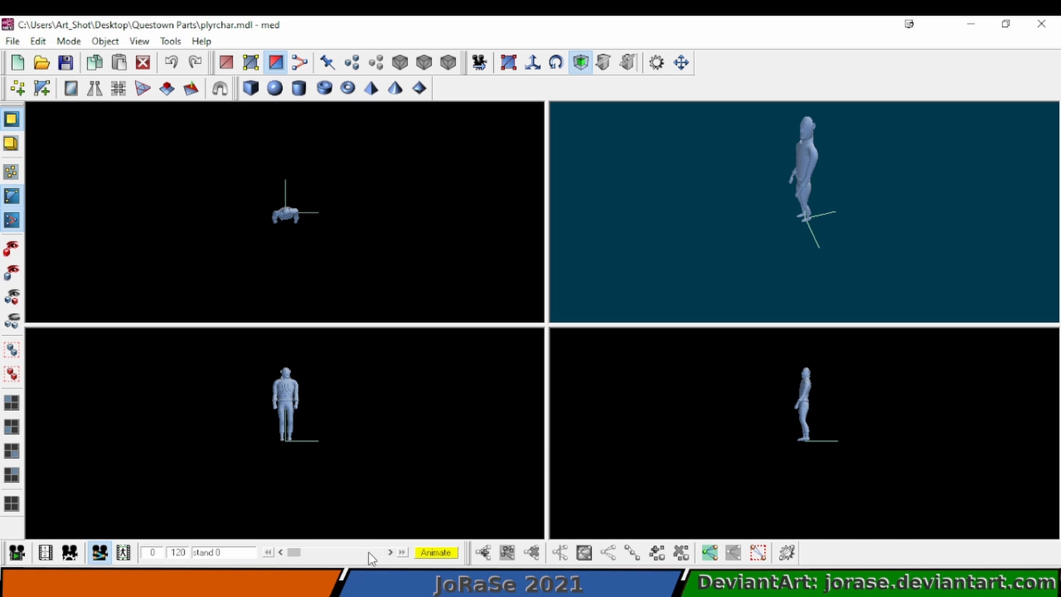
pyautogui.click(390, 553)
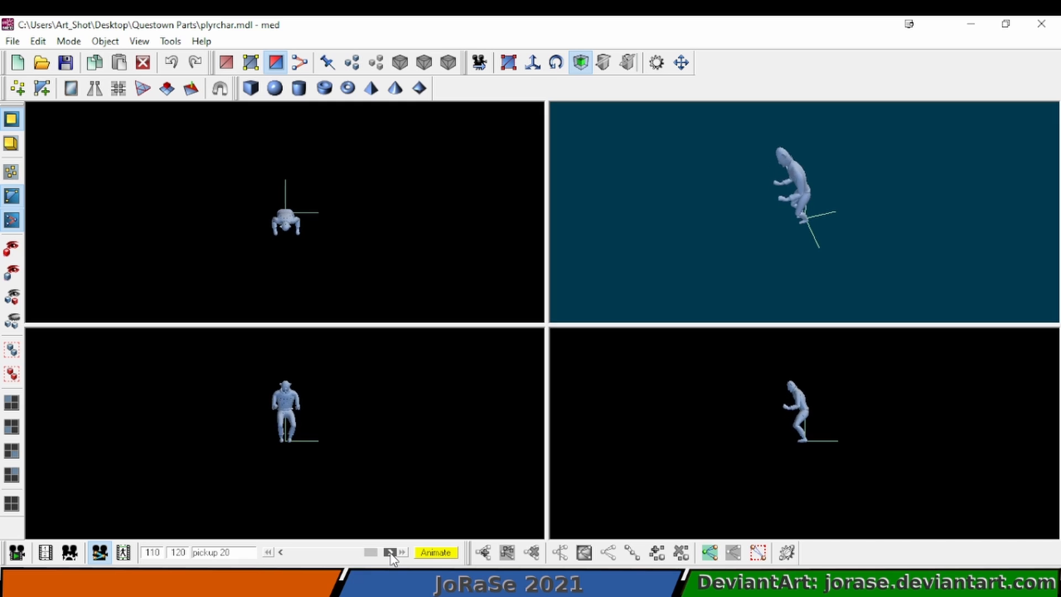
pyautogui.click(424, 552)
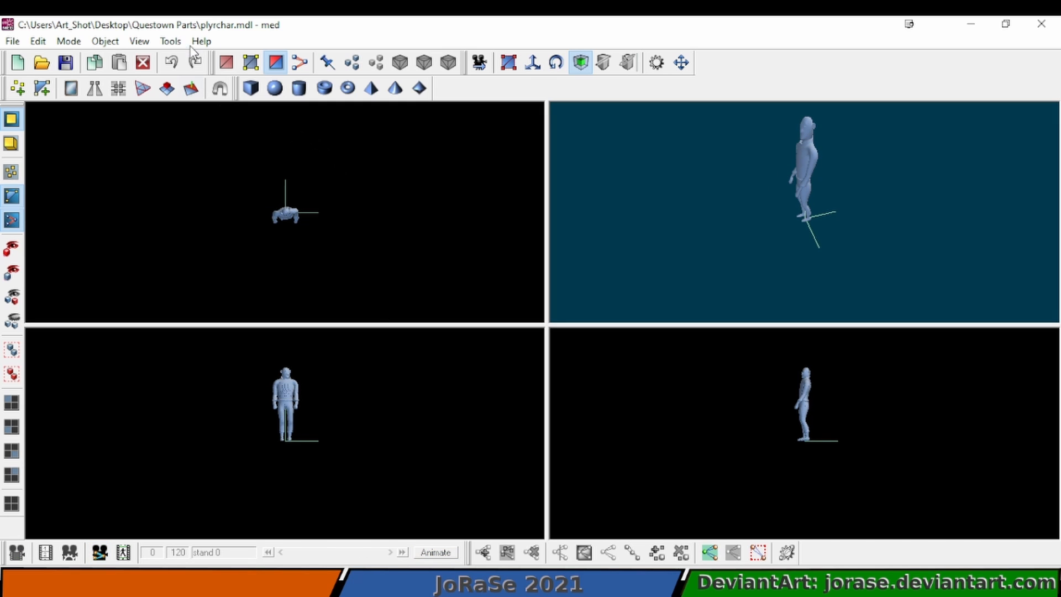
# Step: Apply a second global scale with a factor of 5 to the character model
pyautogui.click(101, 44)
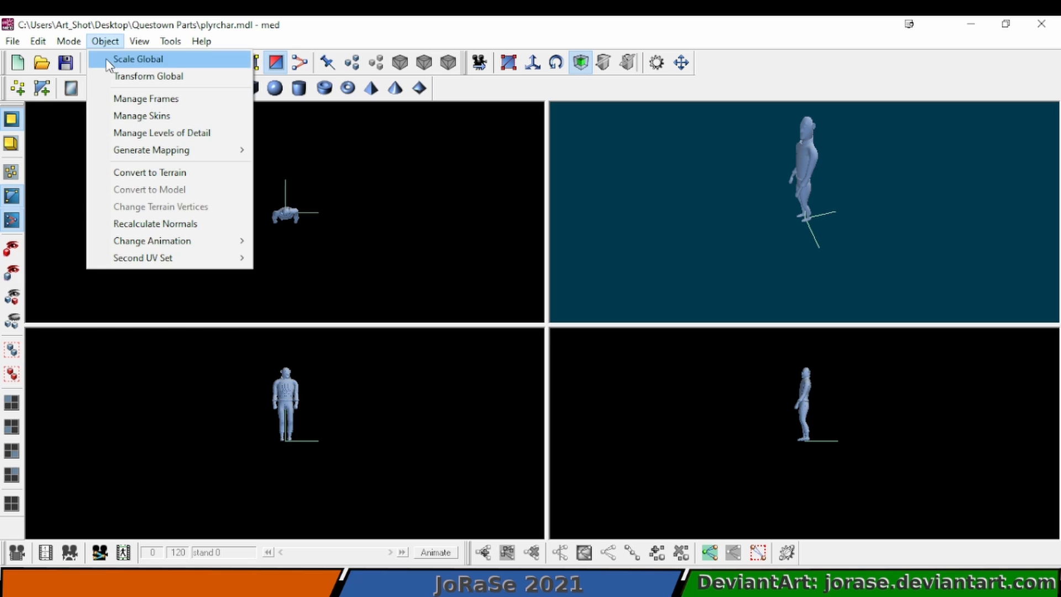
pyautogui.click(135, 58)
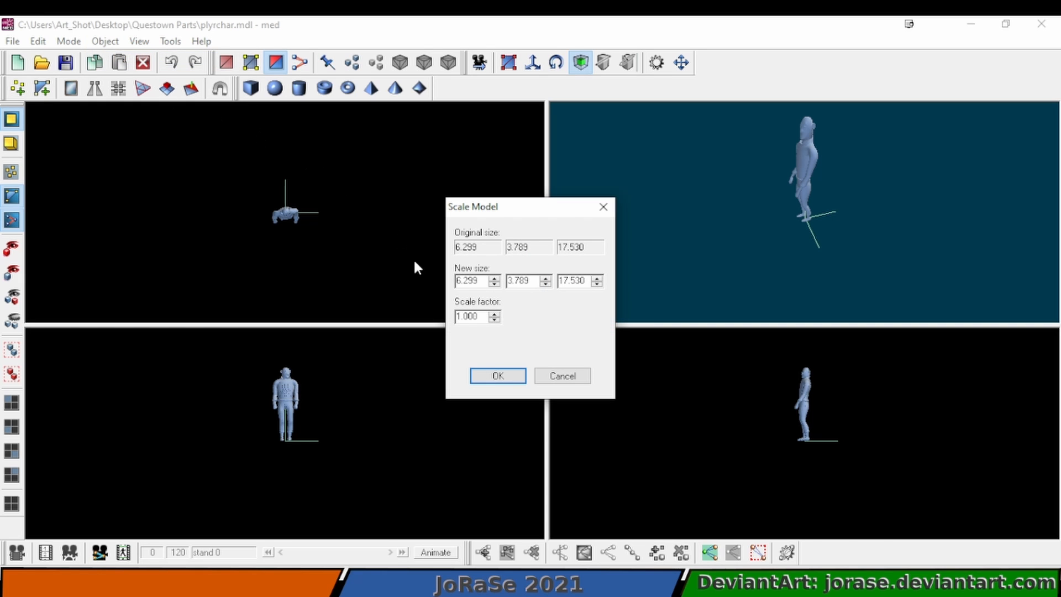
pyautogui.doubleClick(460, 317)
pyautogui.write('5')
pyautogui.click(500, 375)
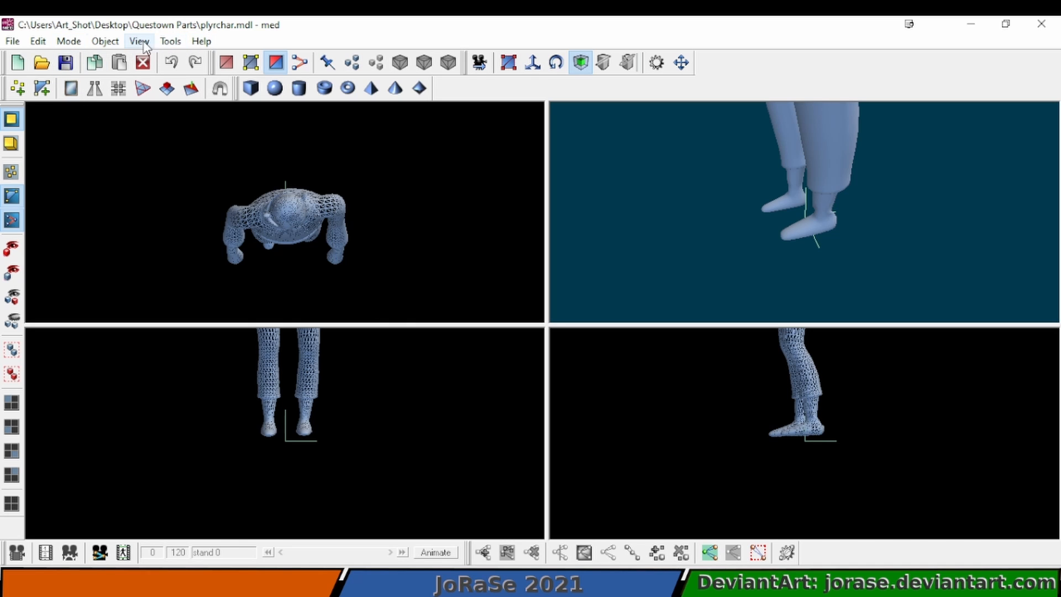
# Step: Review the Skin1 entry and its name in the skin manager, and close the manager
pyautogui.click(105, 41)
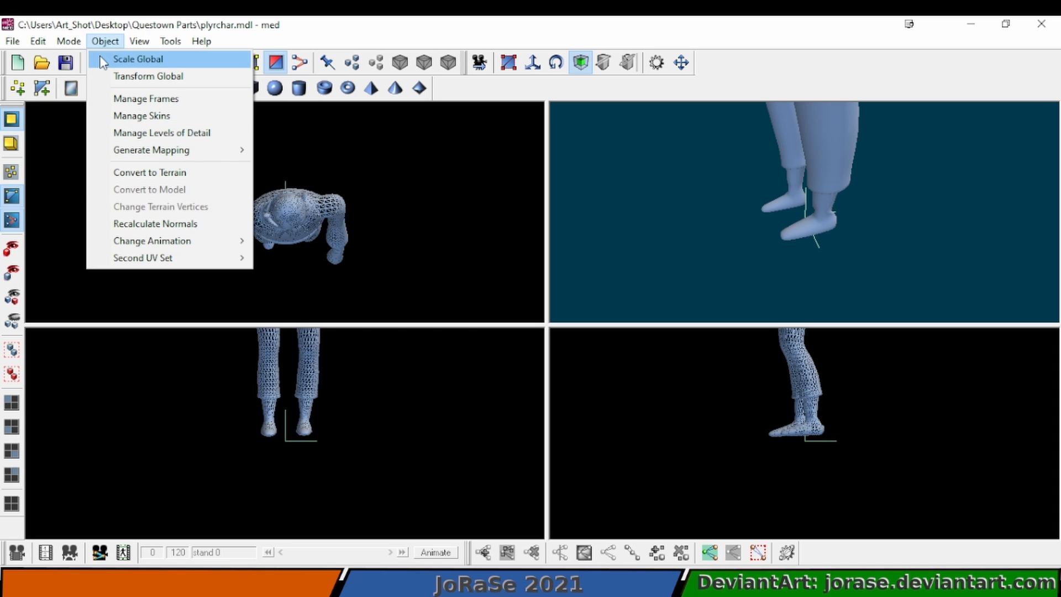
pyautogui.click(108, 116)
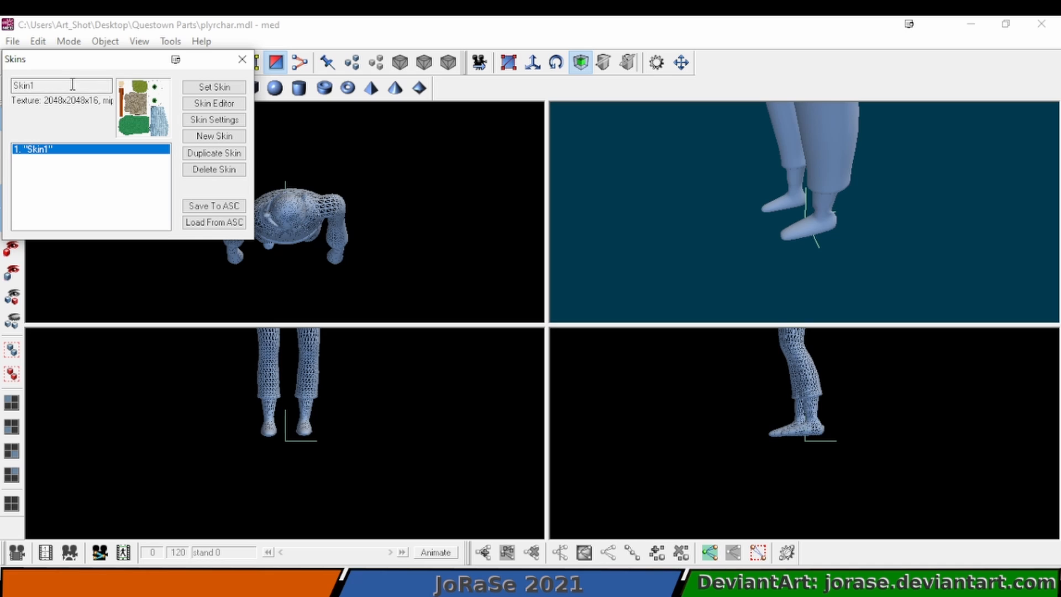
pyautogui.moveTo(72, 85); pyautogui.dragTo(14, 79)
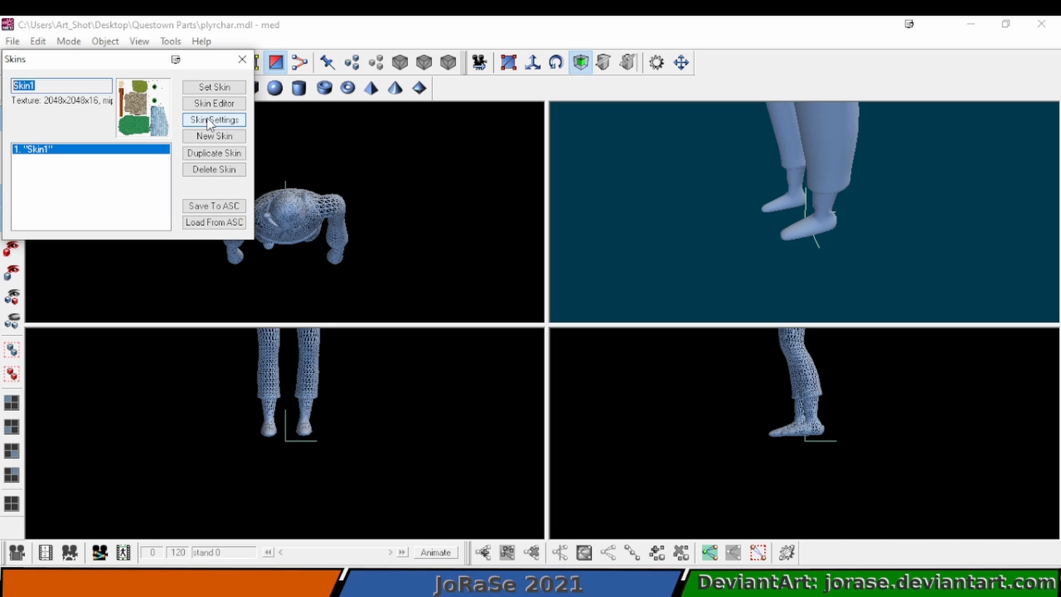
pyautogui.click(58, 83)
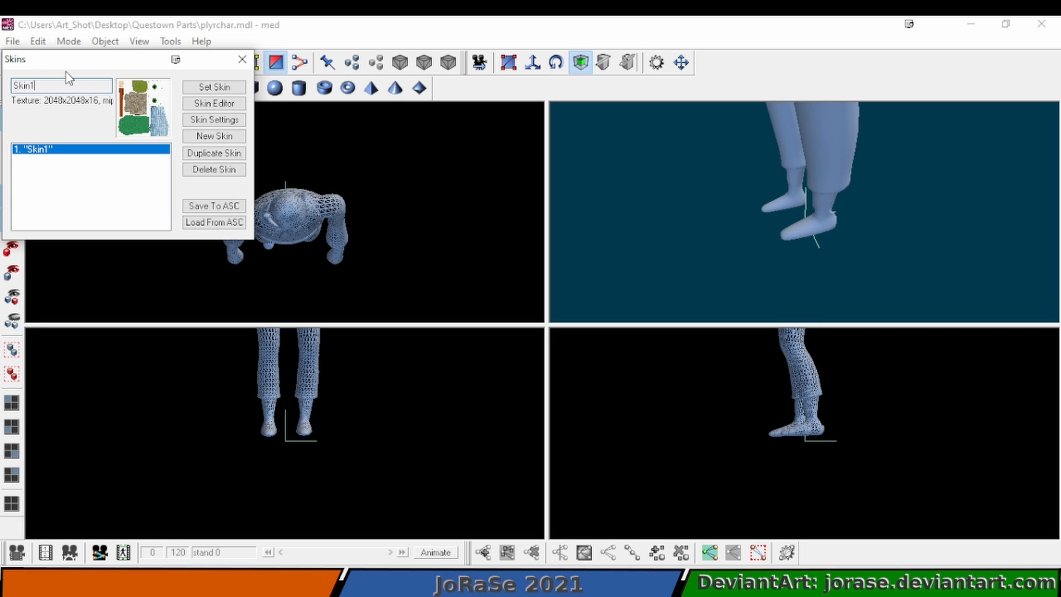
pyautogui.click(242, 60)
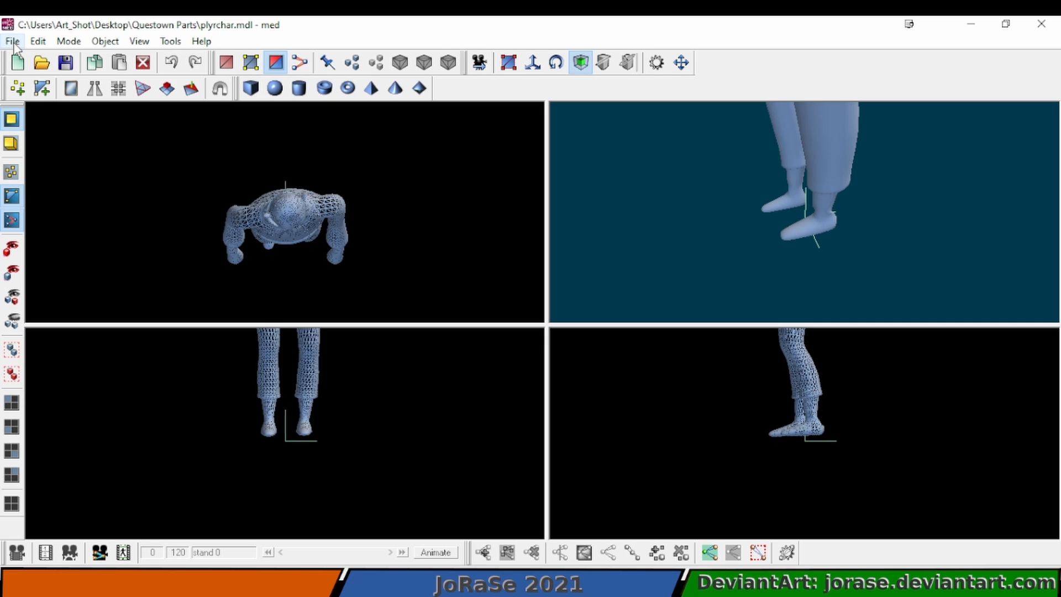
# Step: Save the player character model, and save a copy of it as str_ownr in the Questown Parts folder
pyautogui.click(67, 64)
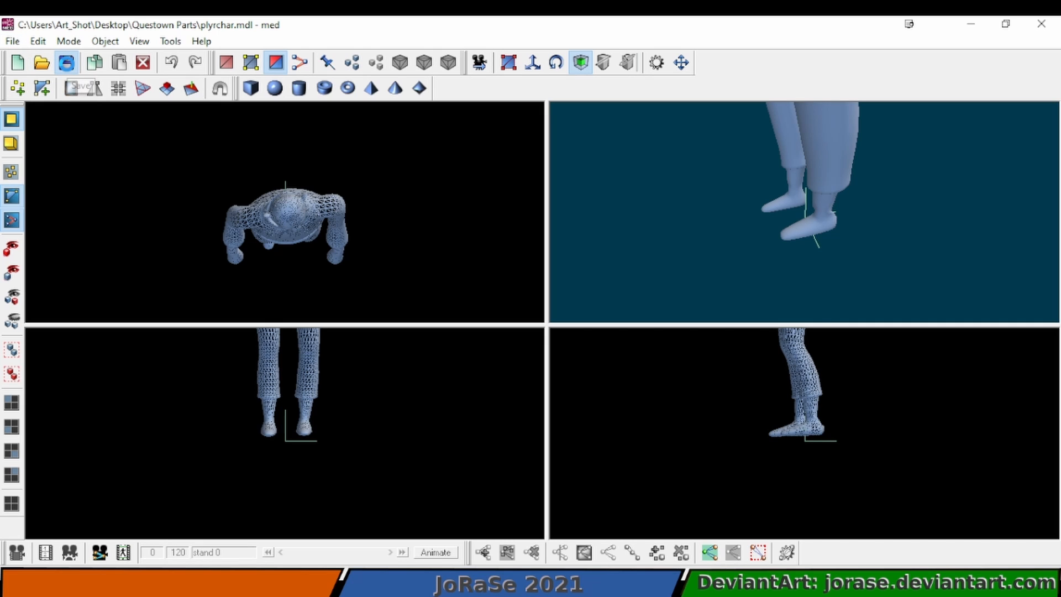
pyautogui.click(15, 43)
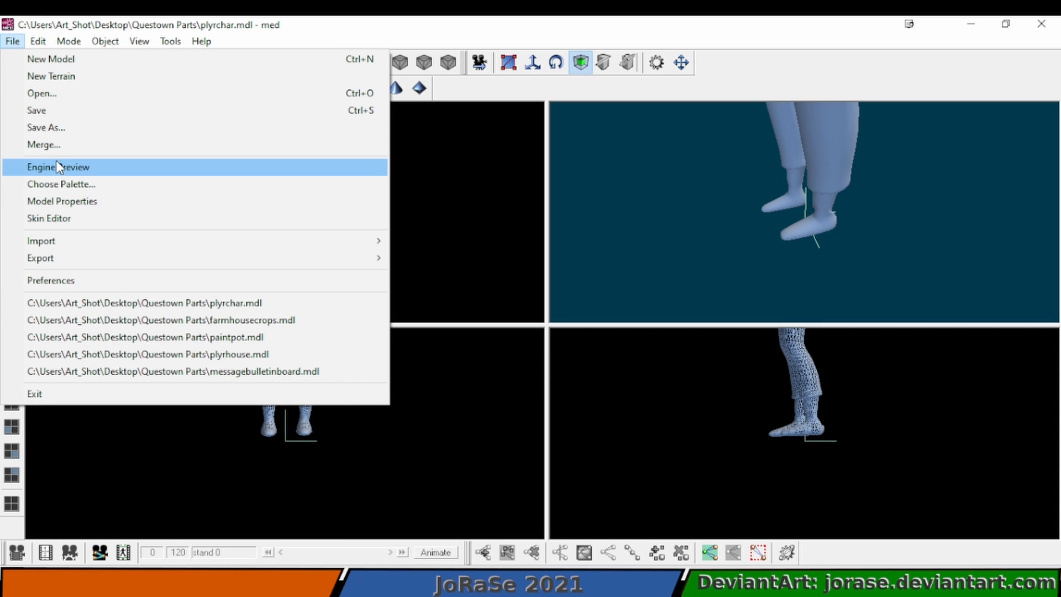
pyautogui.click(109, 128)
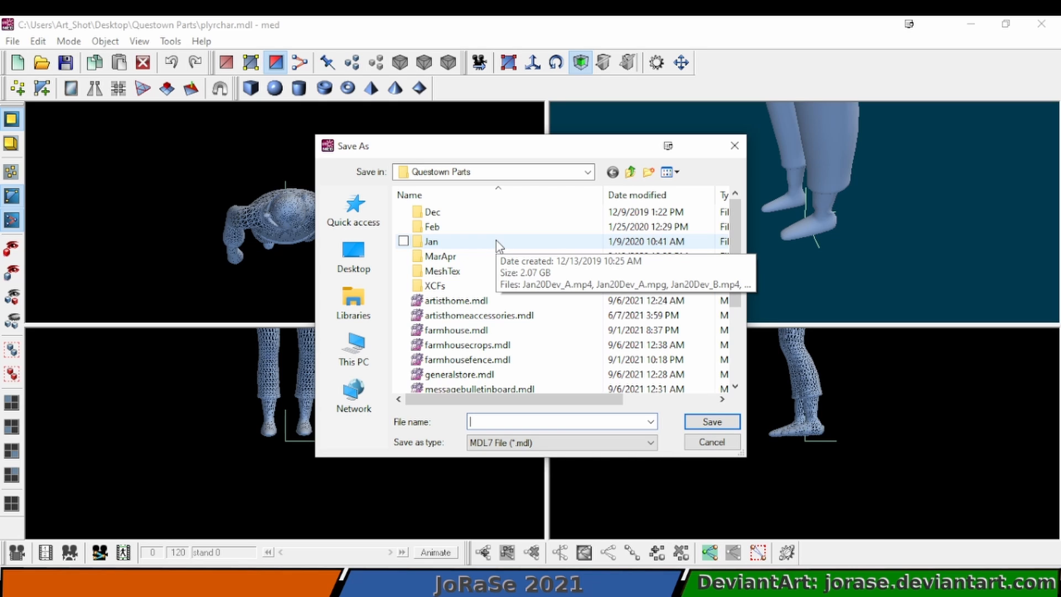
pyautogui.write('str_ownr')
pyautogui.press('Return')
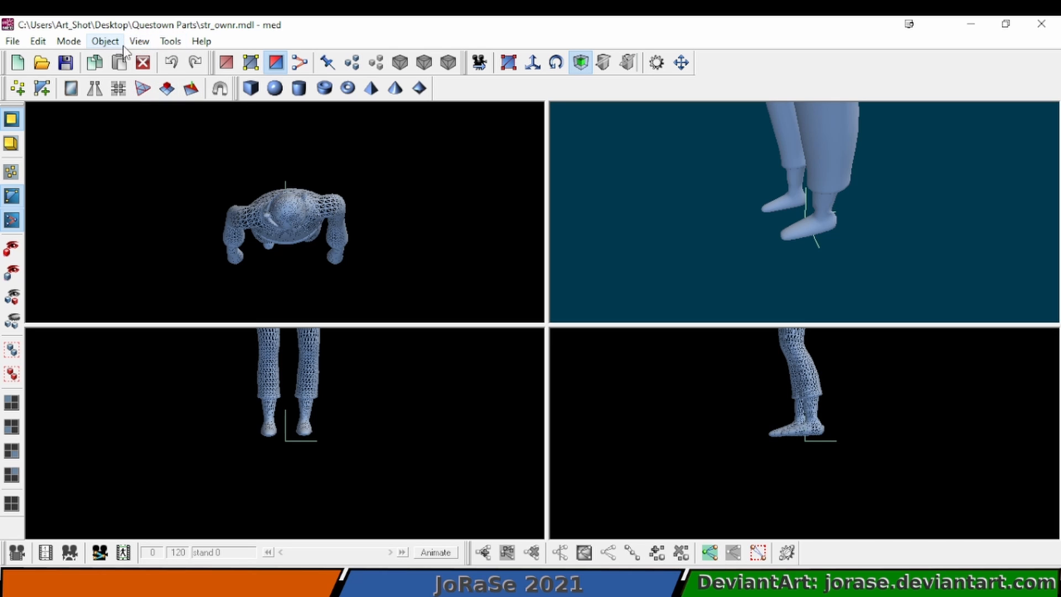
# Step: Add a new skin named storeowner_skin to the store owner model
pyautogui.click(106, 42)
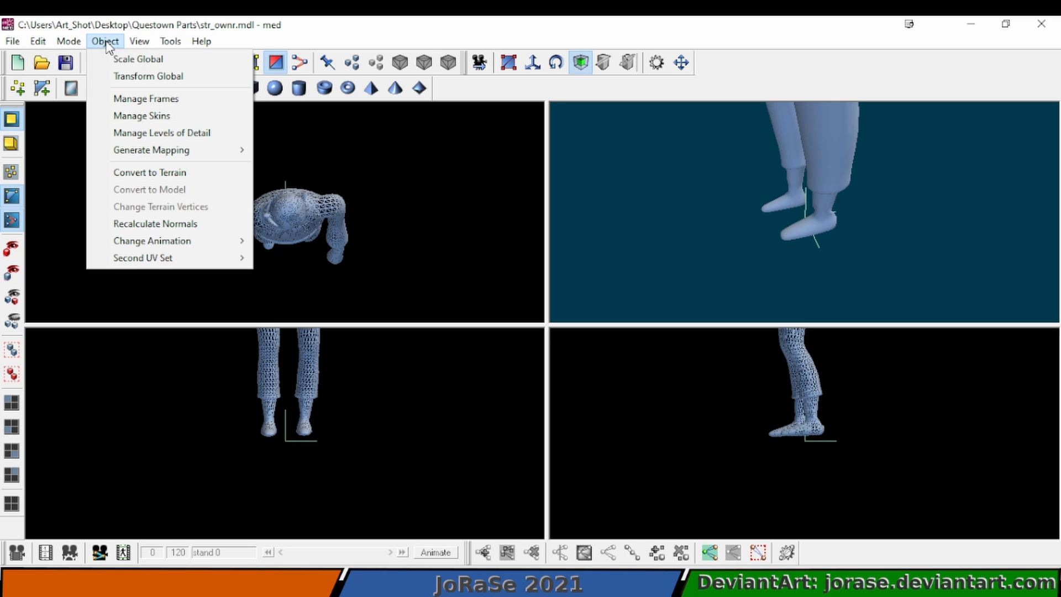
pyautogui.click(131, 116)
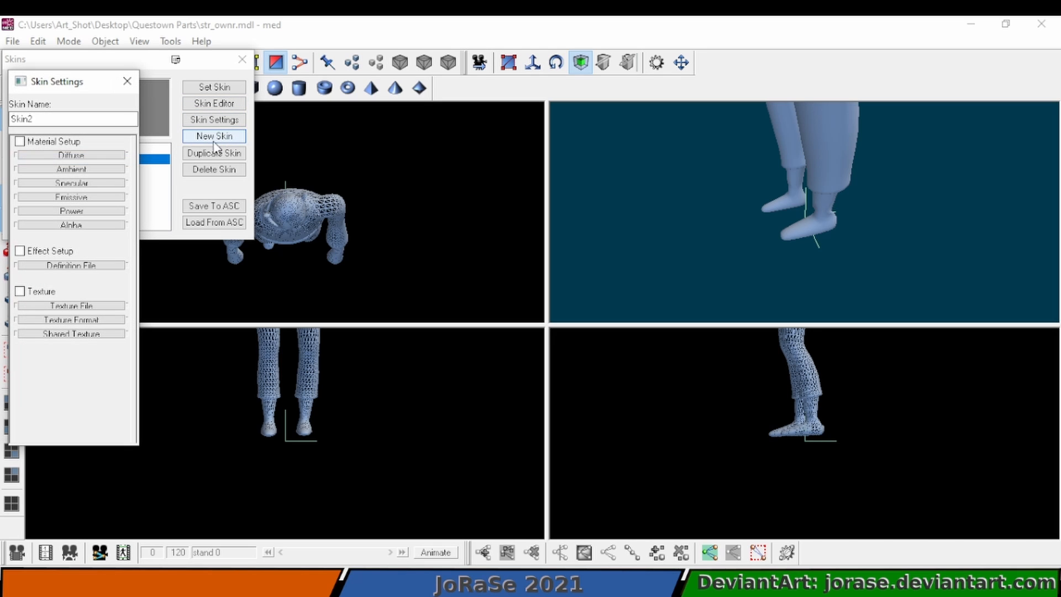
pyautogui.moveTo(57, 118); pyautogui.dragTo(23, 108)
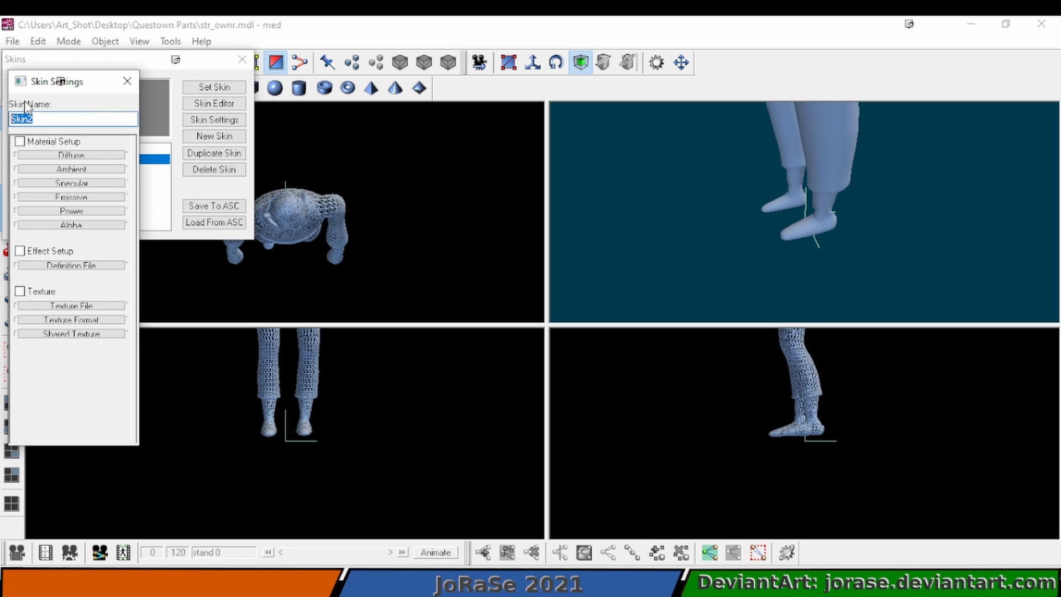
pyautogui.write('storeowner_s')
# Step: Enable the texture for storeowner_skin and load BaseChara_2_SKIN.bmp from the Questown Parts folder as its texture file
pyautogui.click(20, 291)
pyautogui.click(59, 307)
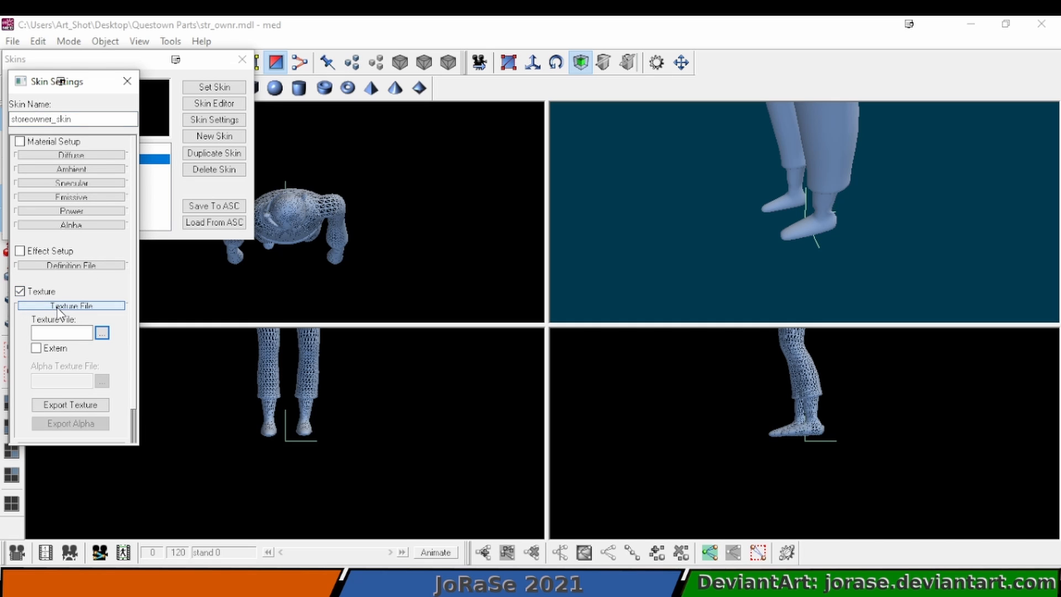
pyautogui.click(102, 333)
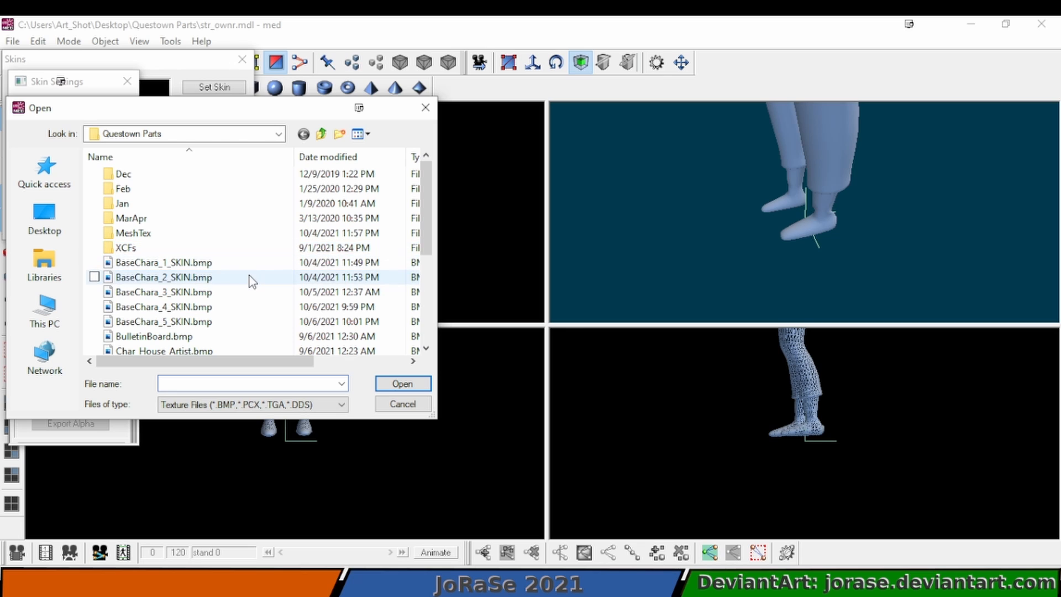
pyautogui.click(222, 277)
pyautogui.click(395, 385)
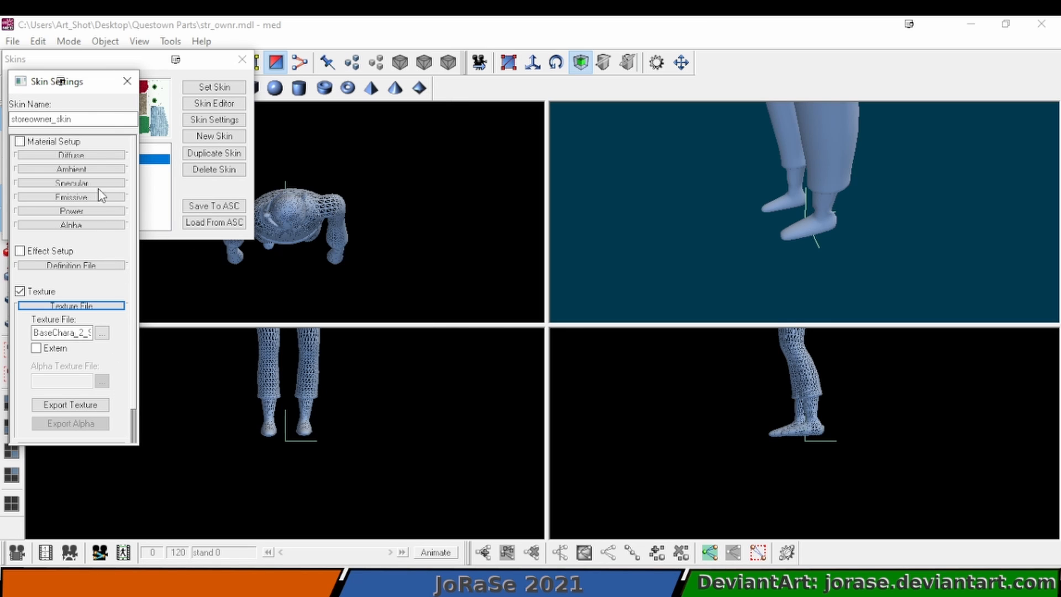
pyautogui.click(126, 80)
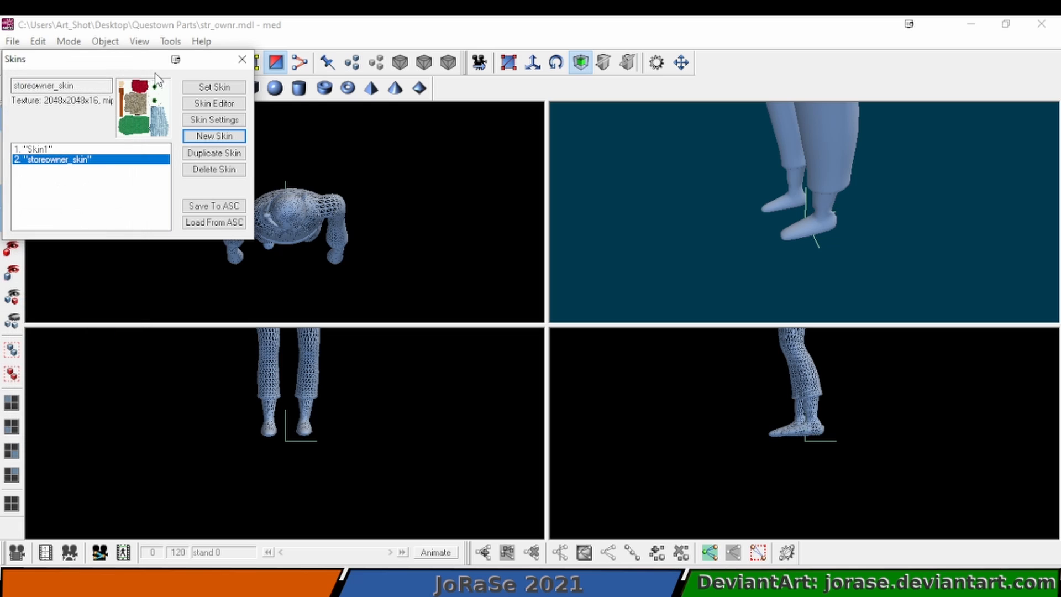
# Step: Delete Skin1 from the store owner model and set storeowner_skin as the applied skin
pyautogui.click(102, 149)
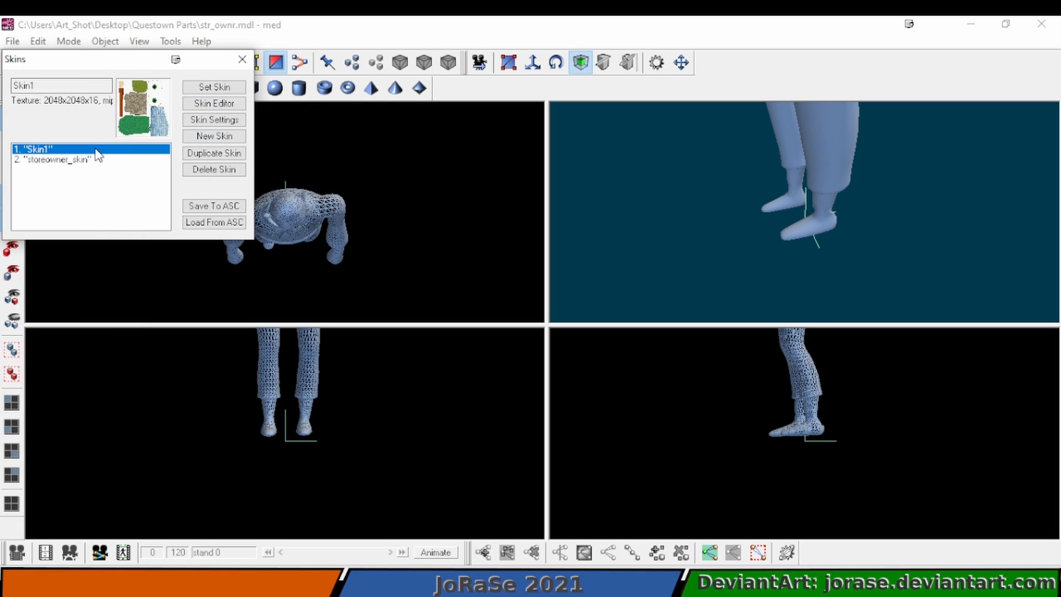
pyautogui.click(217, 169)
pyautogui.click(148, 185)
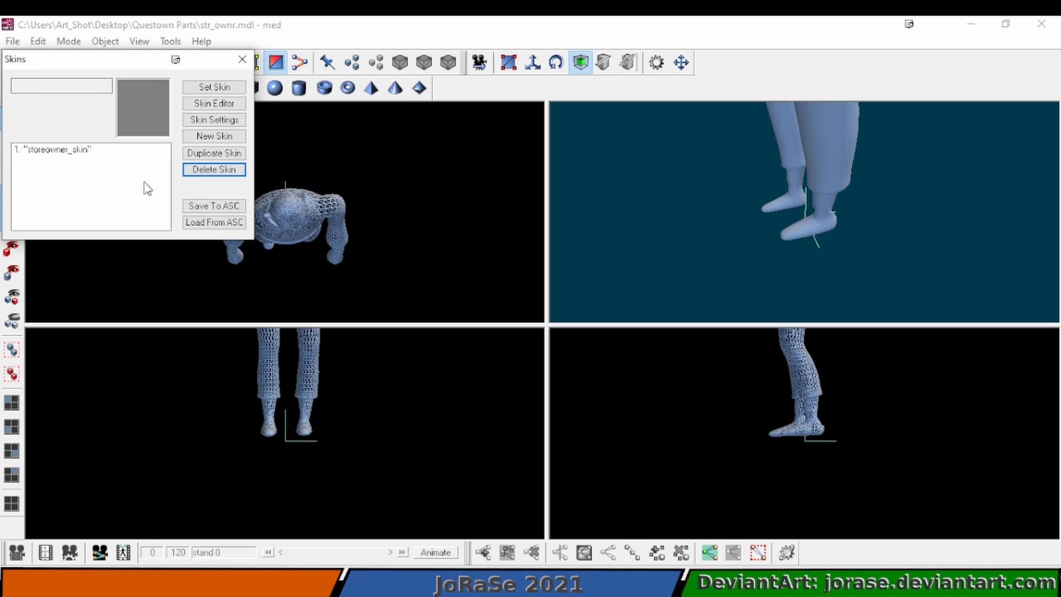
pyautogui.click(108, 151)
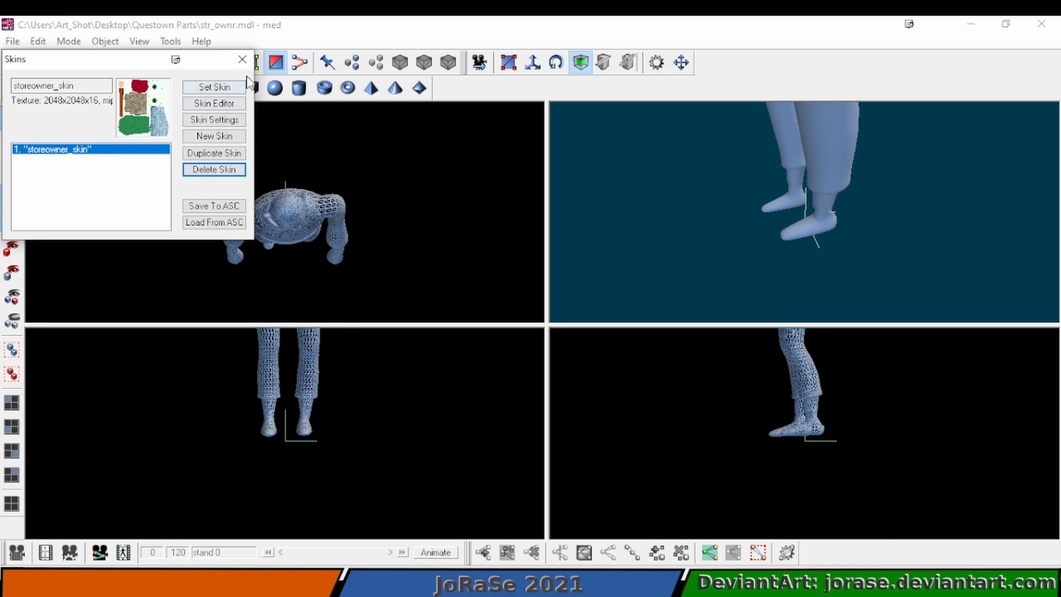
pyautogui.click(238, 90)
pyautogui.click(242, 60)
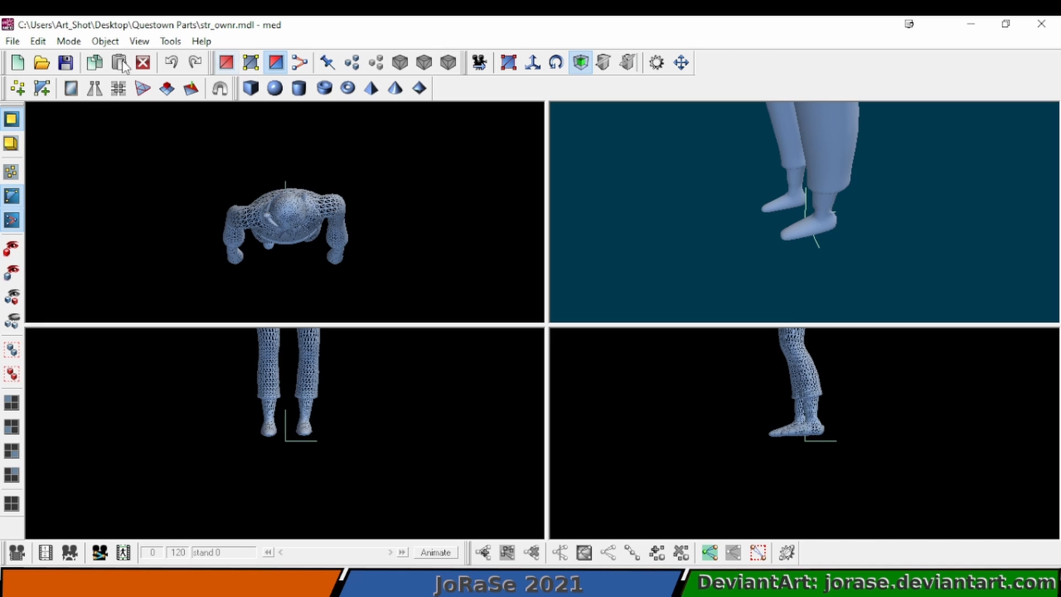
# Step: Save the store owner model and reopen the player character model plyrchar.mdl
pyautogui.click(13, 41)
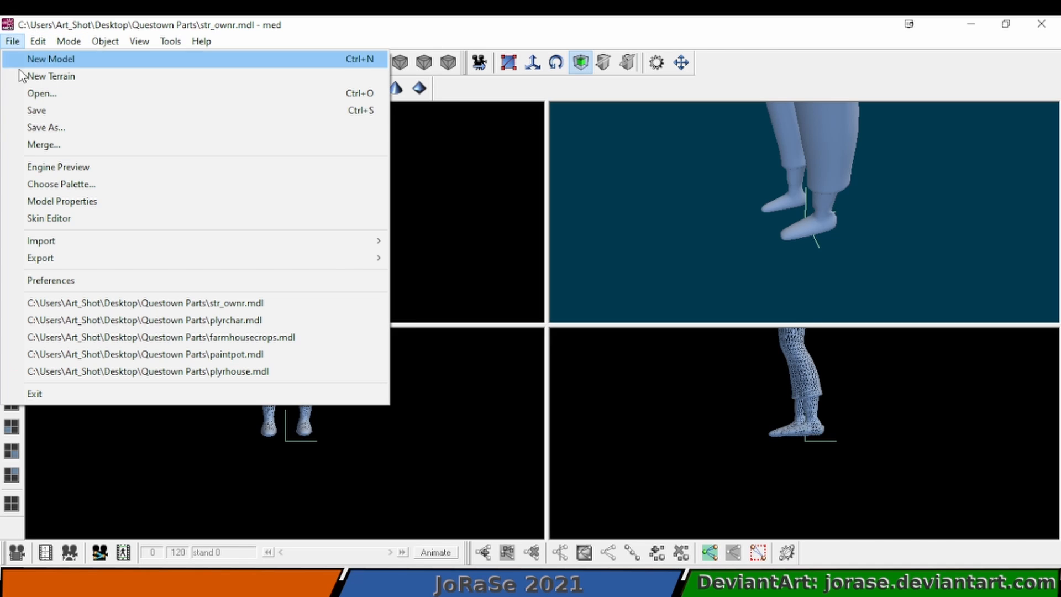
pyautogui.click(59, 117)
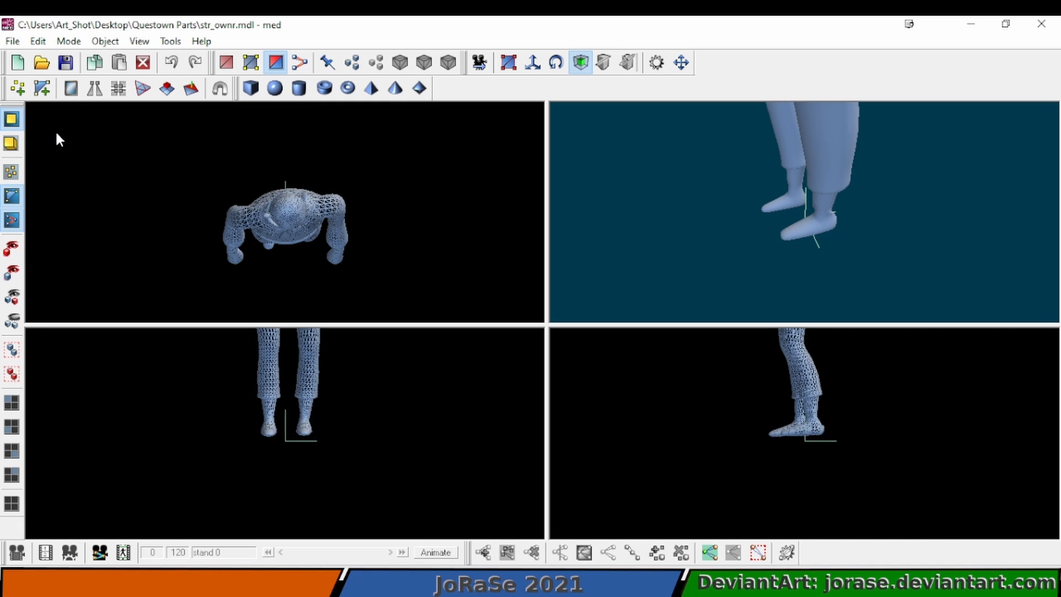
pyautogui.click(12, 42)
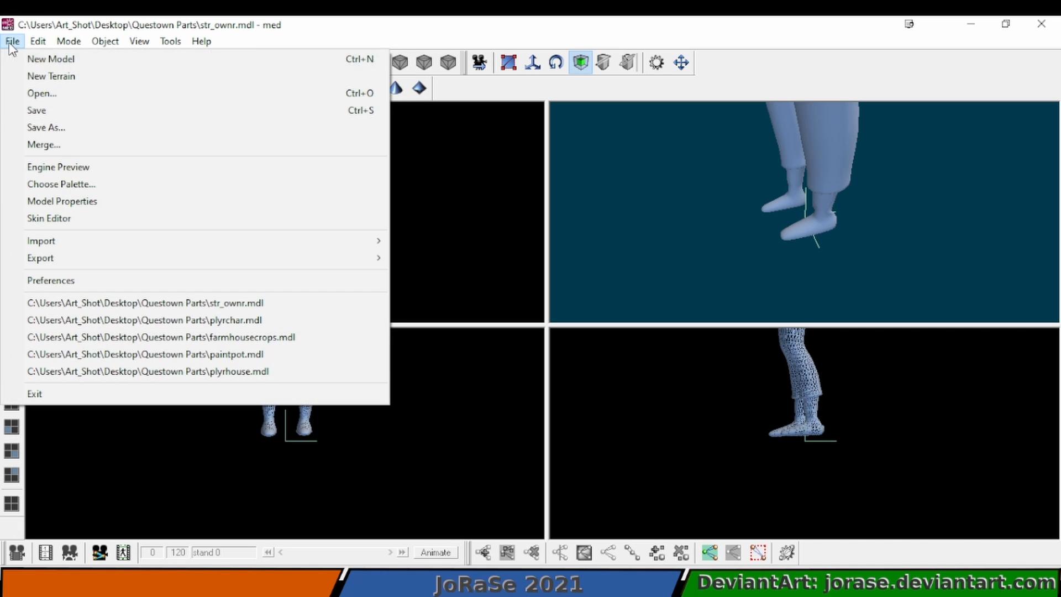
pyautogui.click(134, 321)
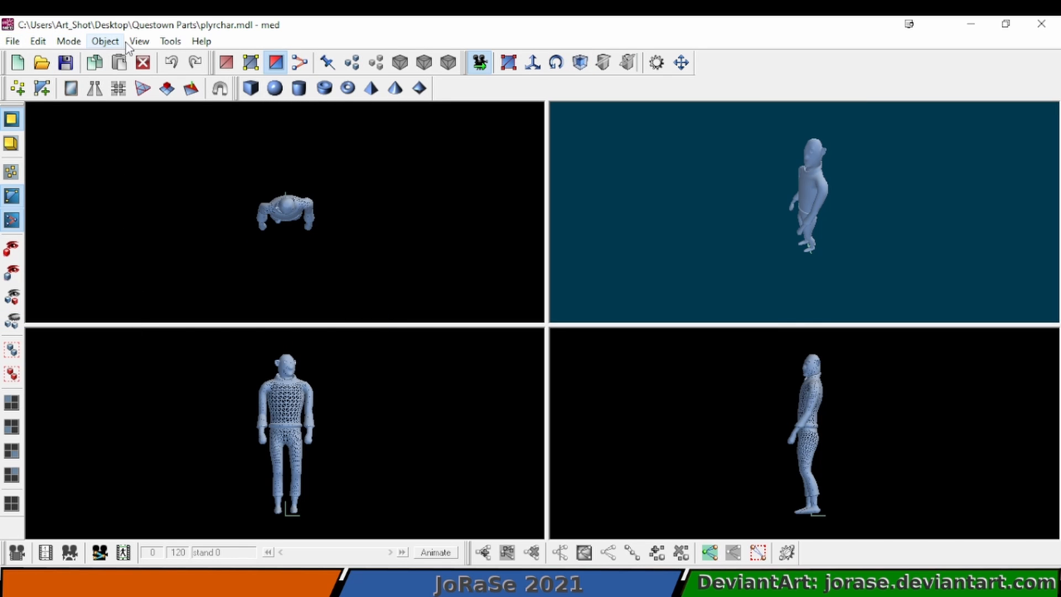
# Step: Rename the player character's Skin1 as plyr_skin and save the player model
pyautogui.click(105, 41)
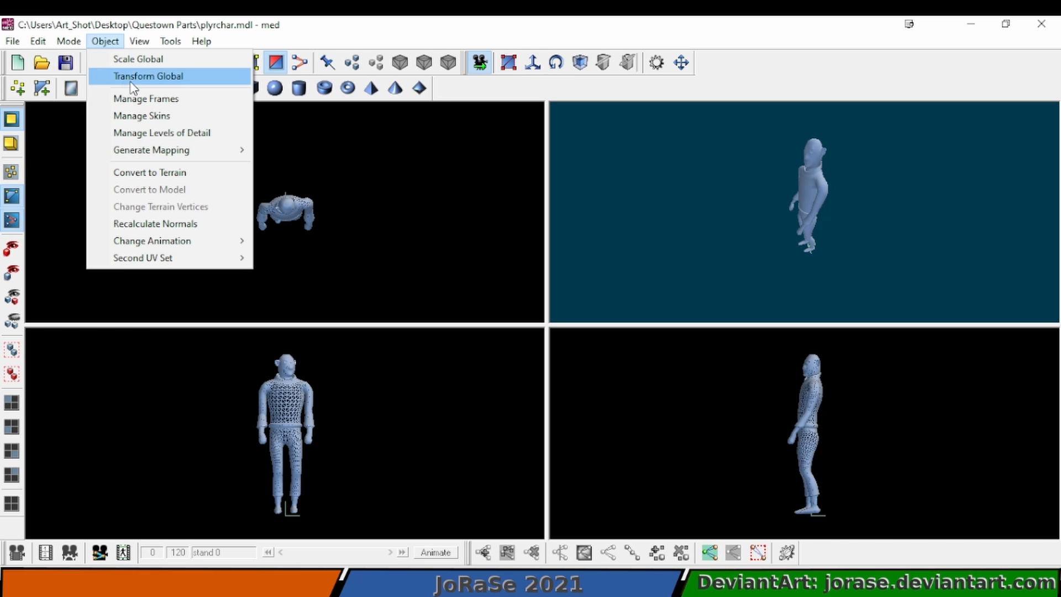
pyautogui.click(149, 117)
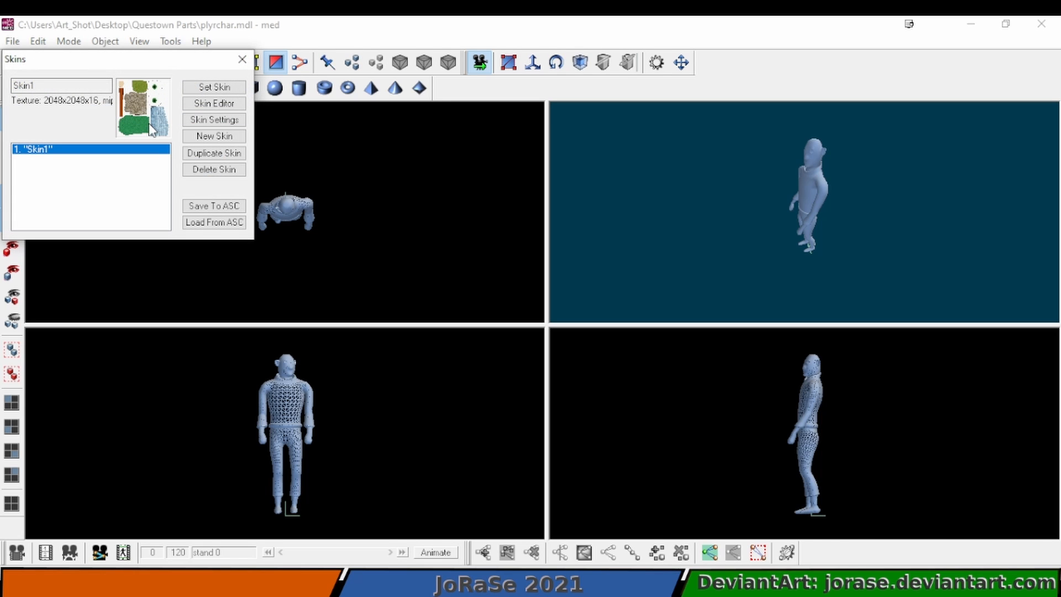
pyautogui.click(226, 120)
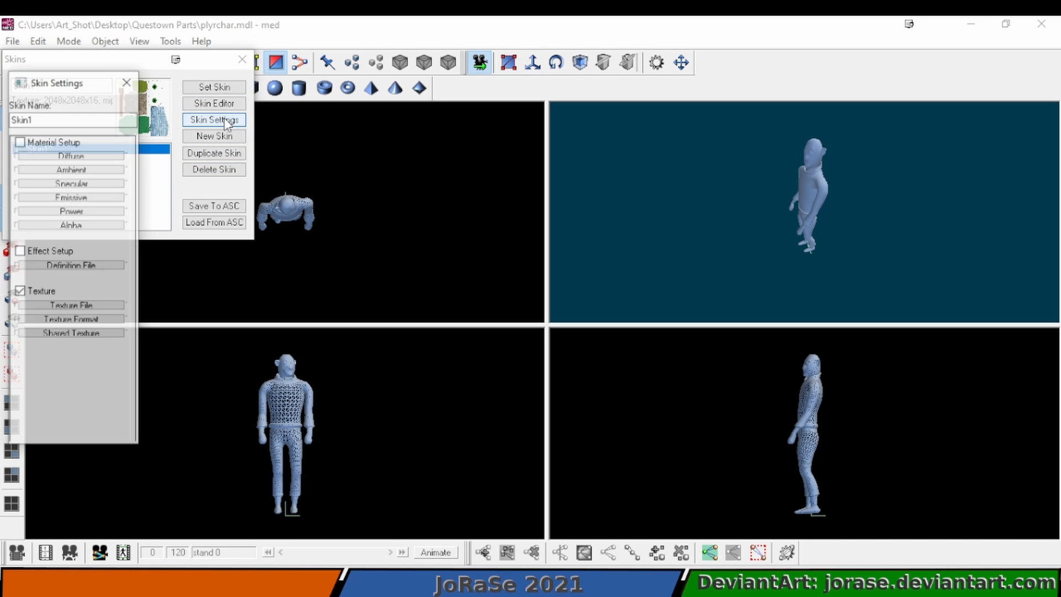
pyautogui.moveTo(39, 121); pyautogui.dragTo(10, 120)
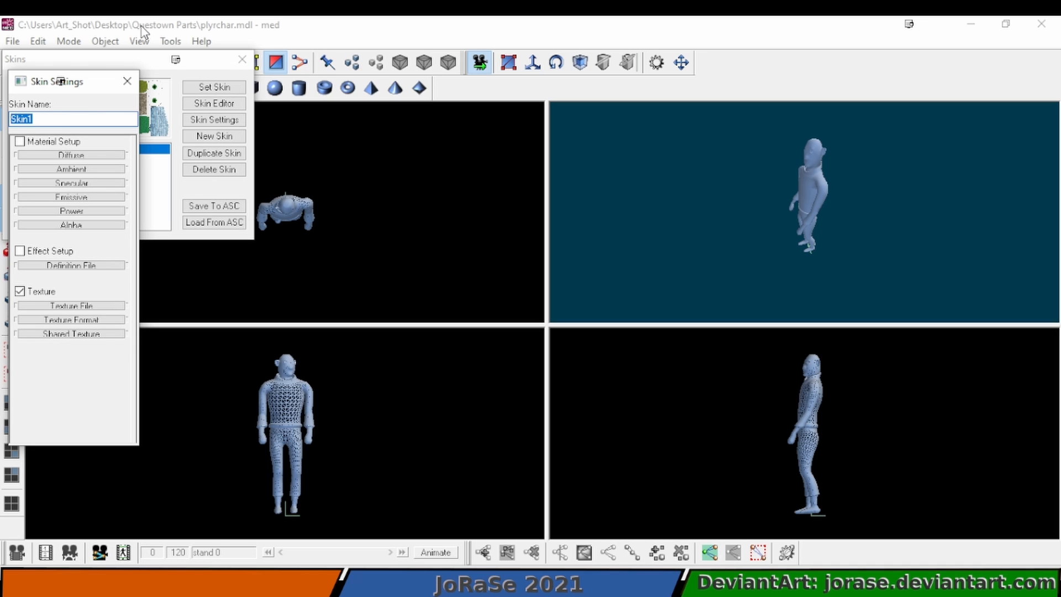
pyautogui.write('plyr_s')
pyautogui.click(127, 81)
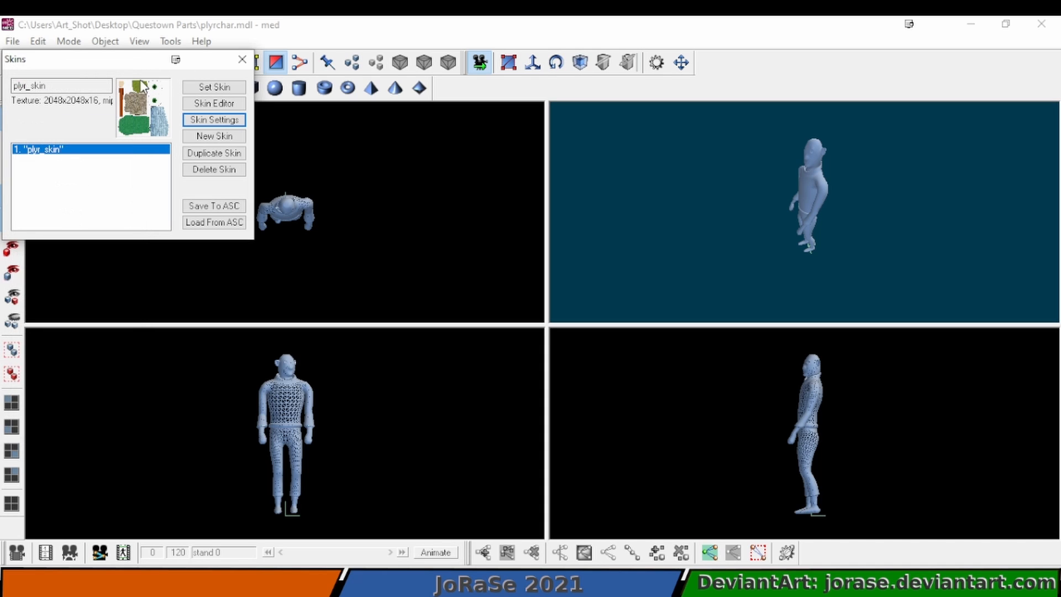
pyautogui.click(242, 59)
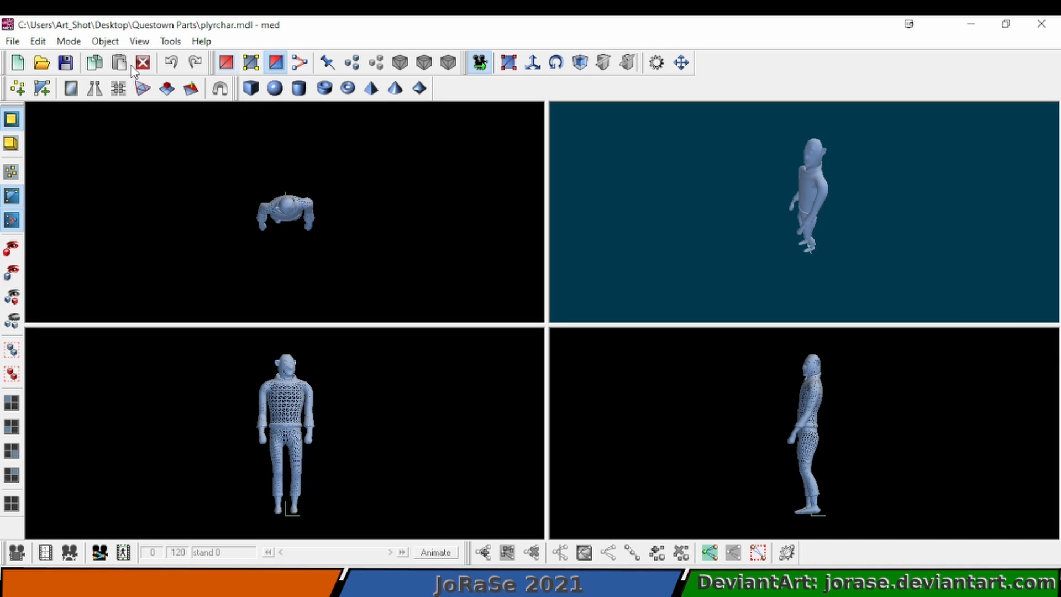
pyautogui.click(64, 64)
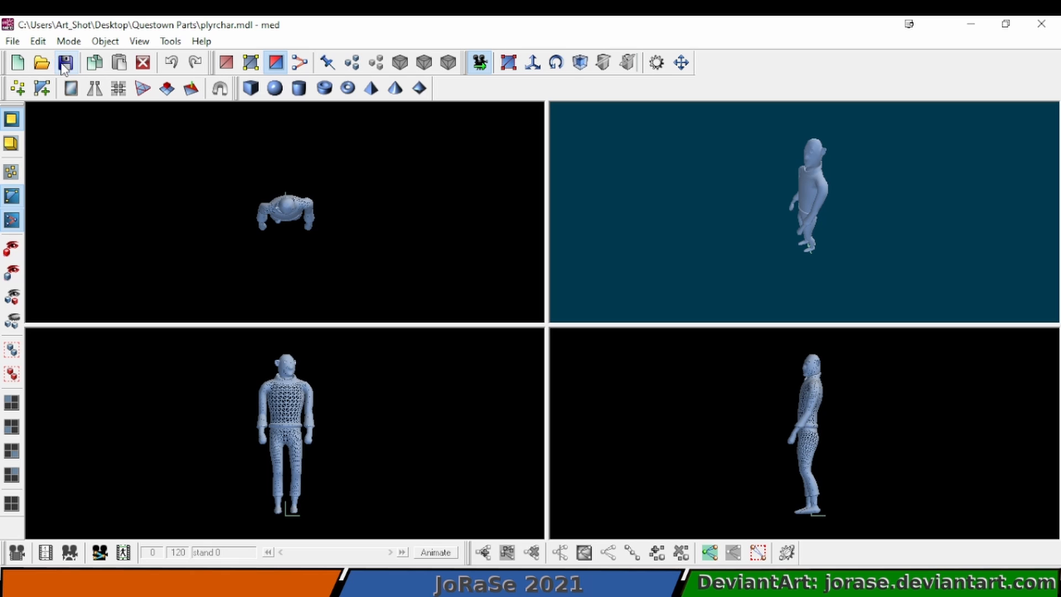
# Step: Save a copy of the player model as mayor in the Questown Parts folder
pyautogui.click(11, 42)
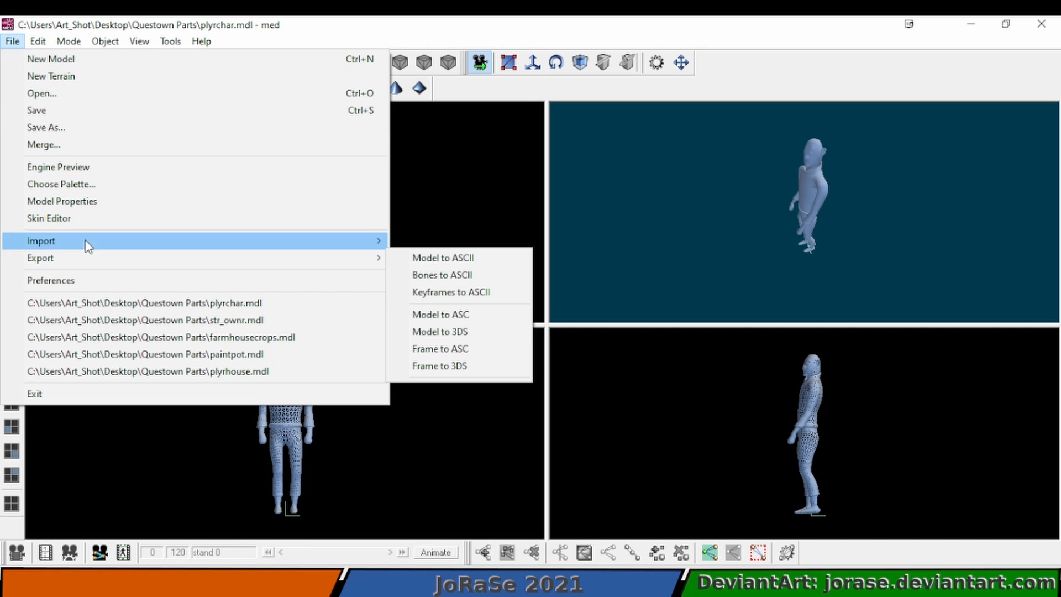
pyautogui.click(82, 127)
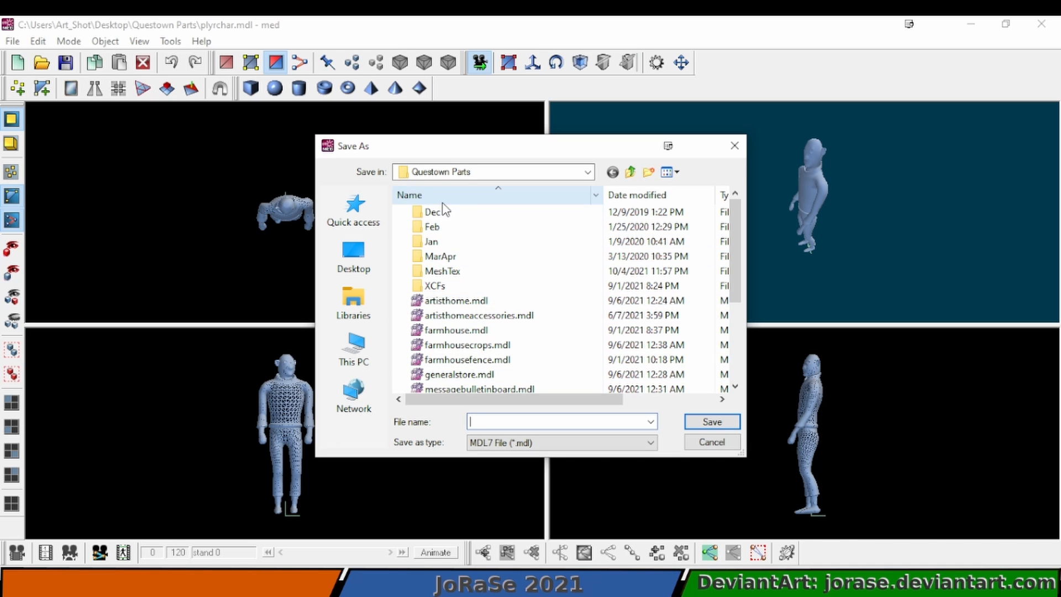
pyautogui.write('maoyr')
pyautogui.press('BackSpace')
pyautogui.write('yor')
pyautogui.press('Return')
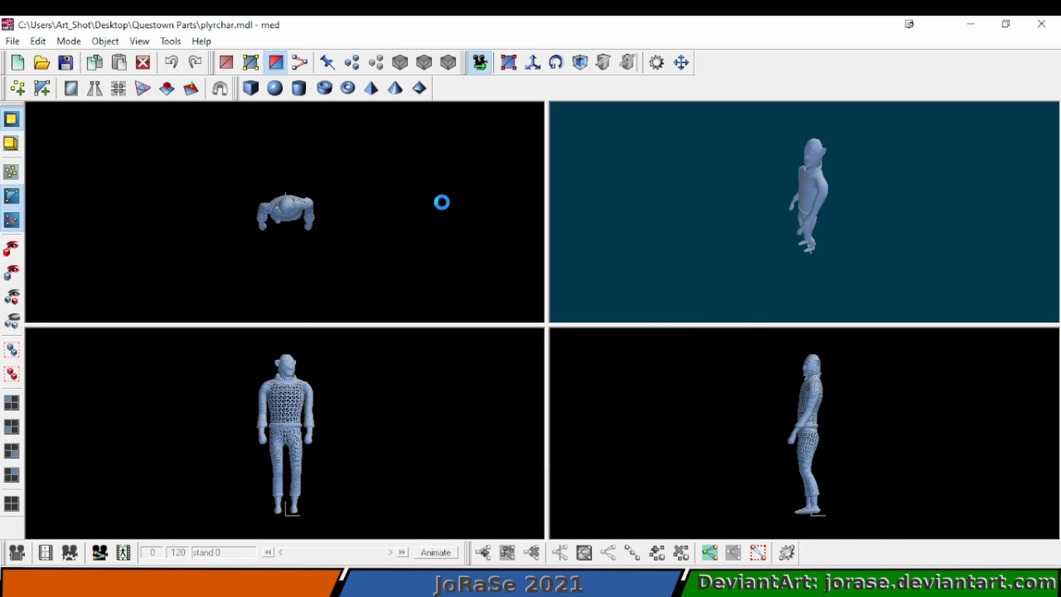
# Step: Add a new skin named mayor_skin to the mayor model
pyautogui.click(105, 41)
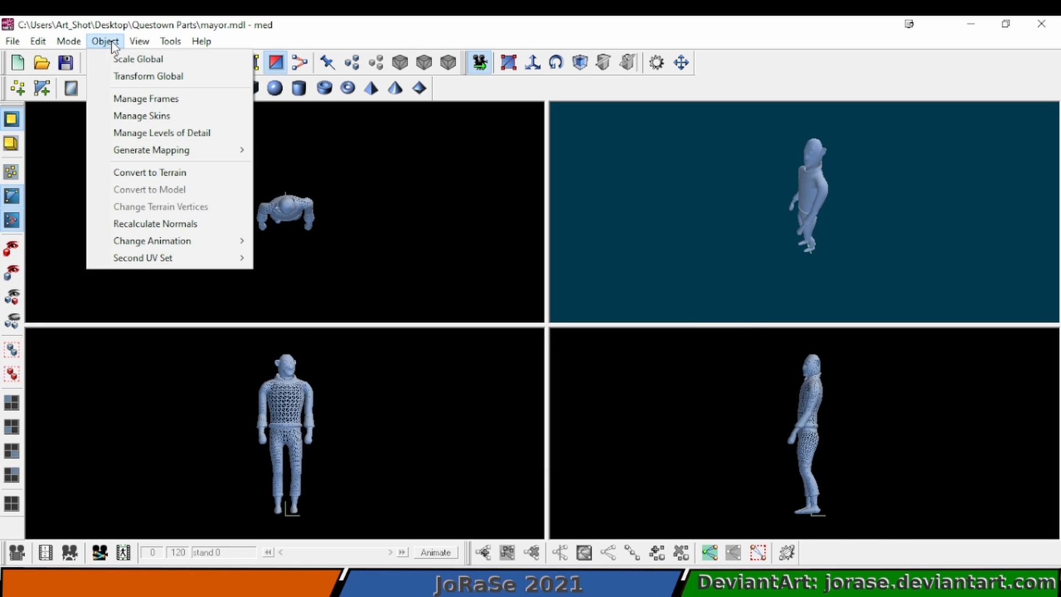
pyautogui.click(124, 115)
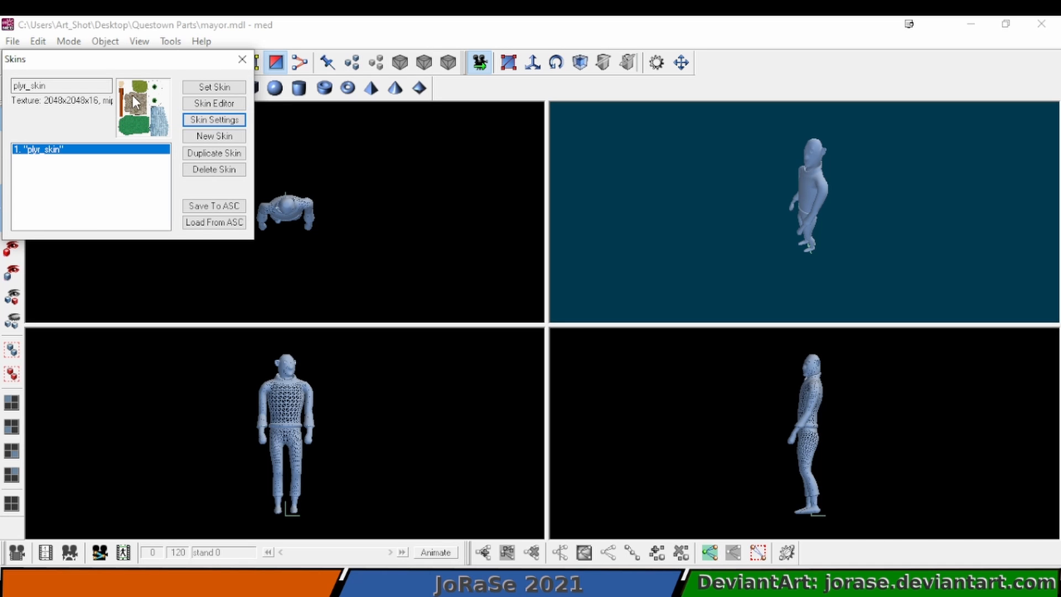
pyautogui.click(205, 123)
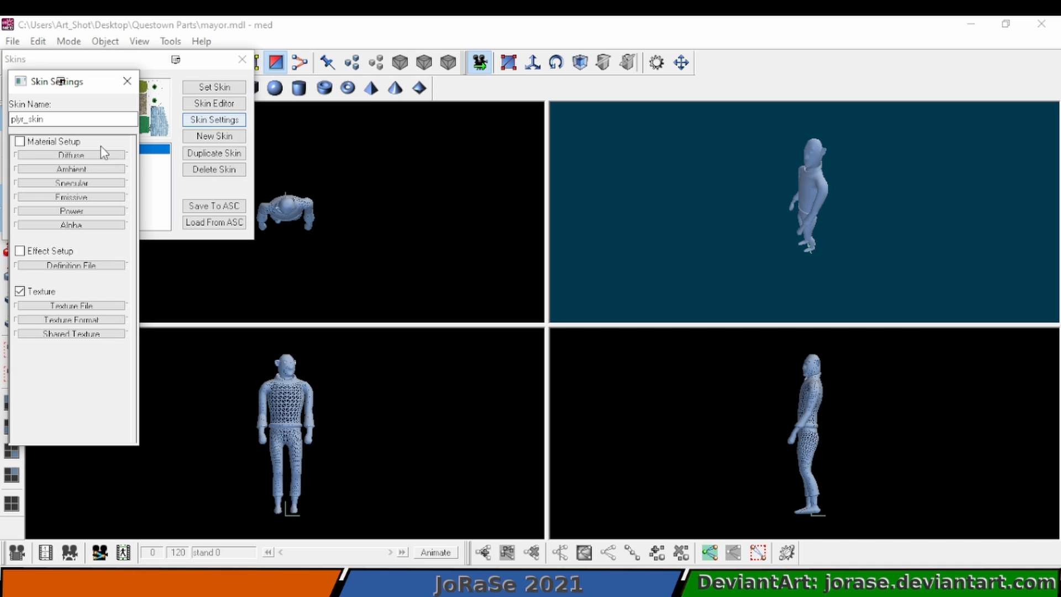
pyautogui.click(40, 305)
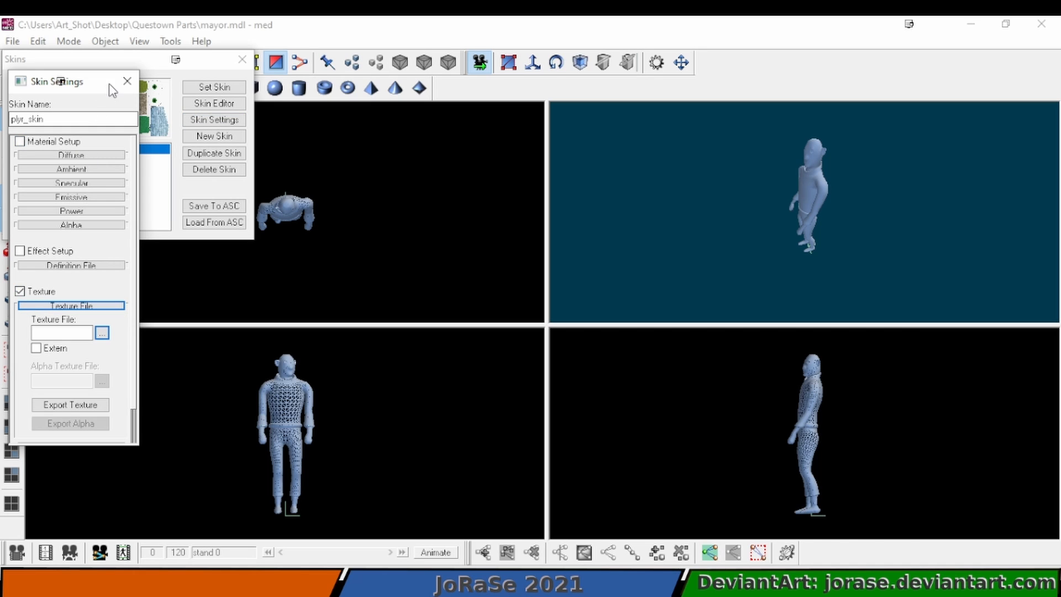
pyautogui.click(127, 81)
pyautogui.click(183, 135)
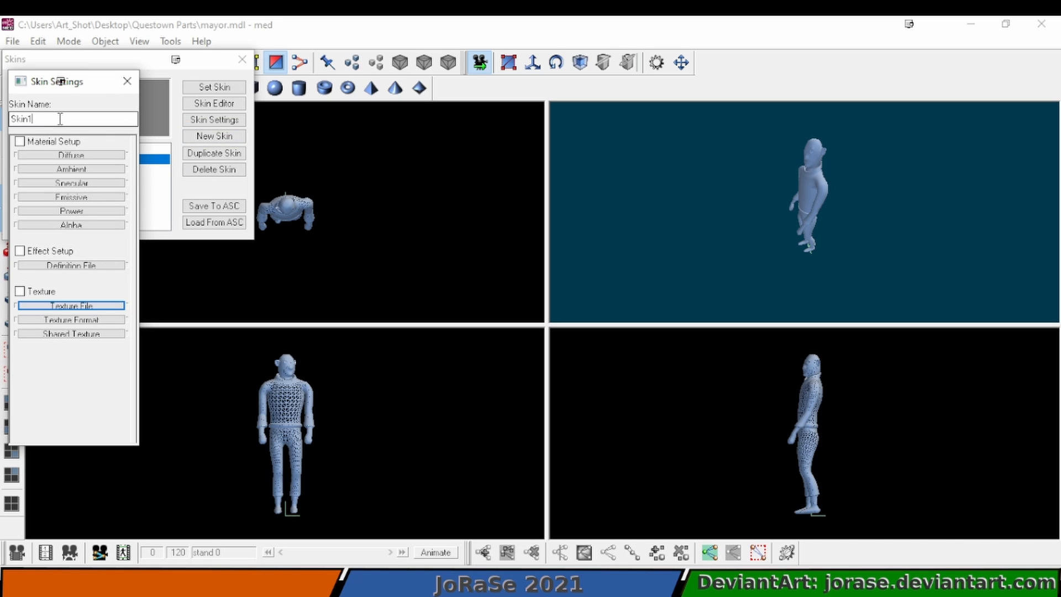
pyautogui.doubleClick(17, 119)
pyautogui.write('mayor')
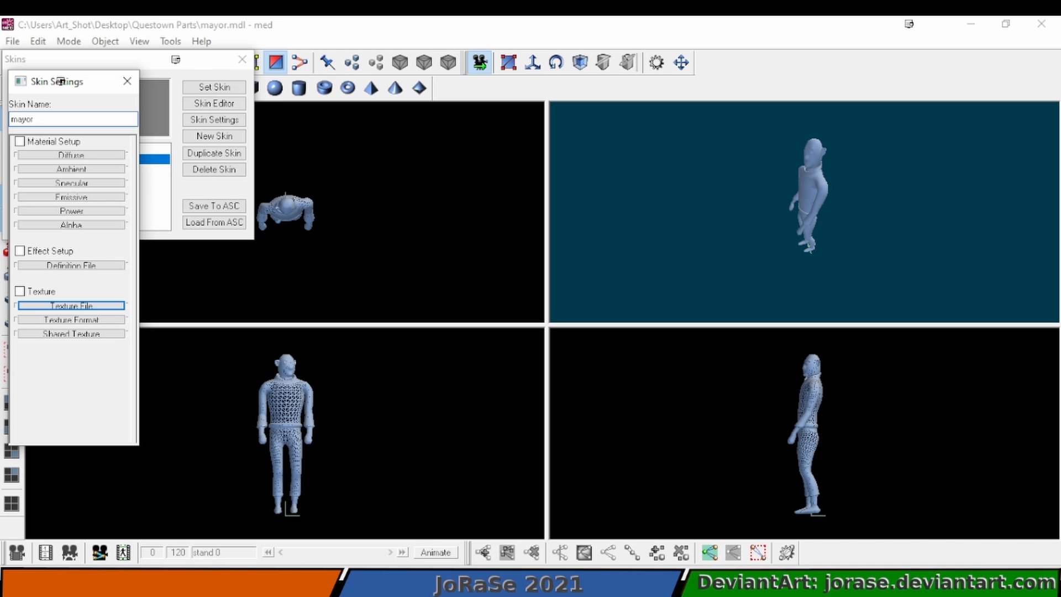
pyautogui.write('_skin')
# Step: Enable the texture for mayor_skin and load BaseChara_3_SKIN.bmp from the Questown Parts folder as its texture file
pyautogui.click(20, 292)
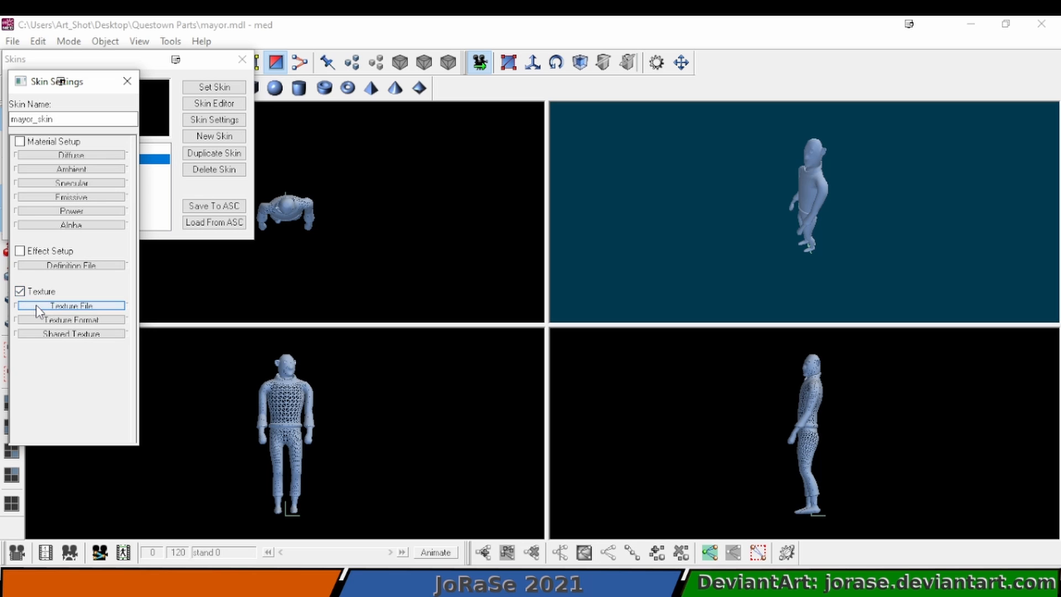
pyautogui.click(38, 307)
pyautogui.click(102, 334)
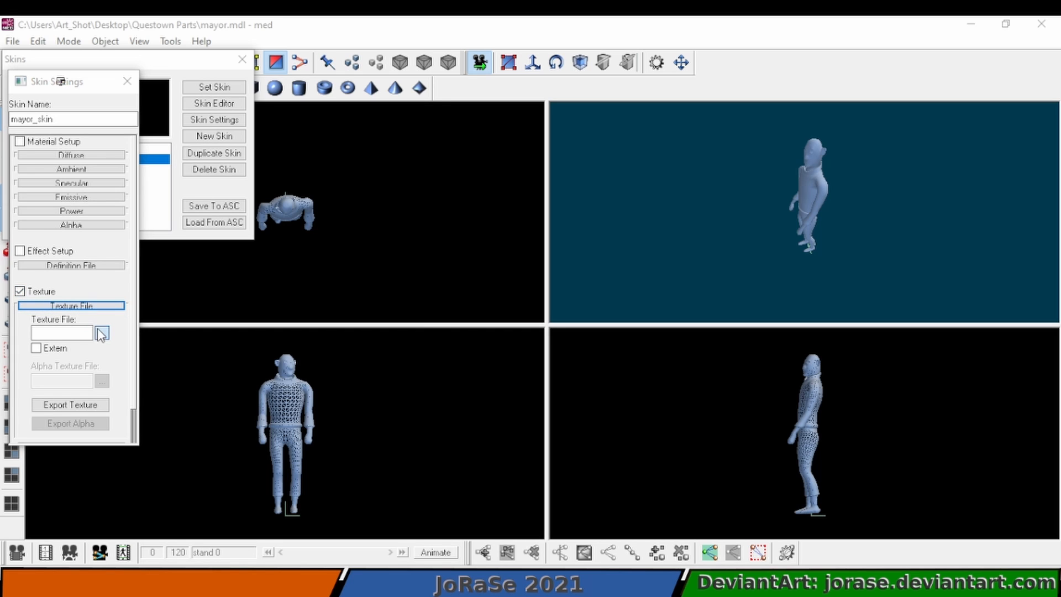
pyautogui.click(247, 295)
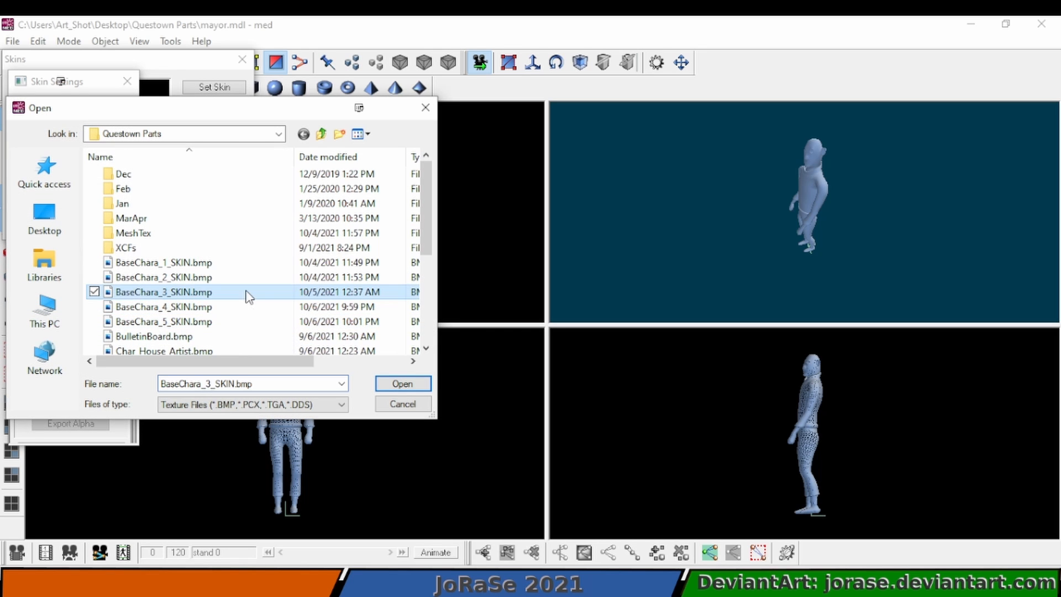
pyautogui.click(401, 386)
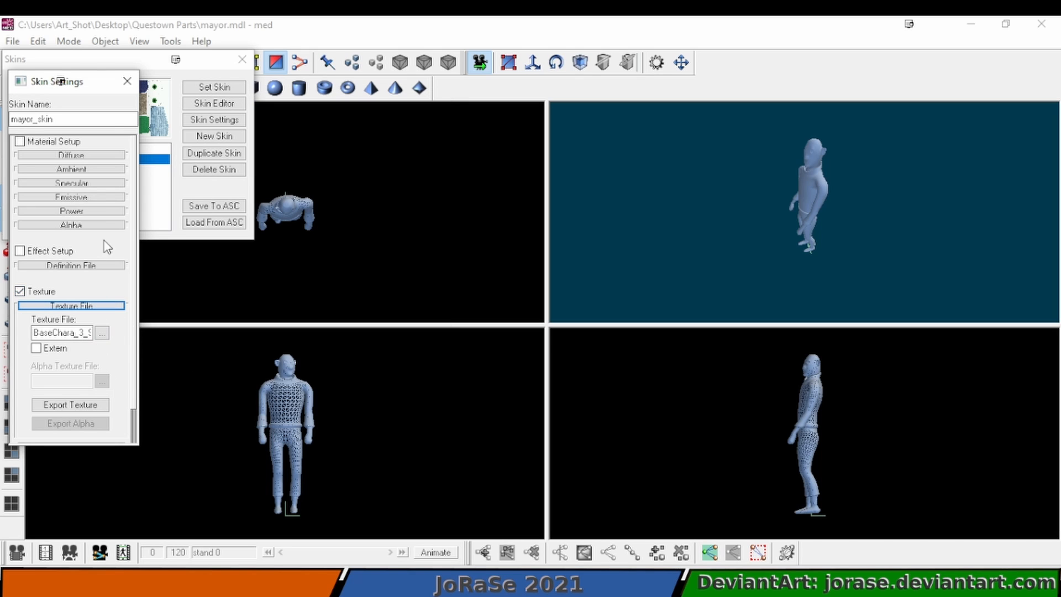
# Step: Delete plyr_skin from the mayor model
pyautogui.click(127, 82)
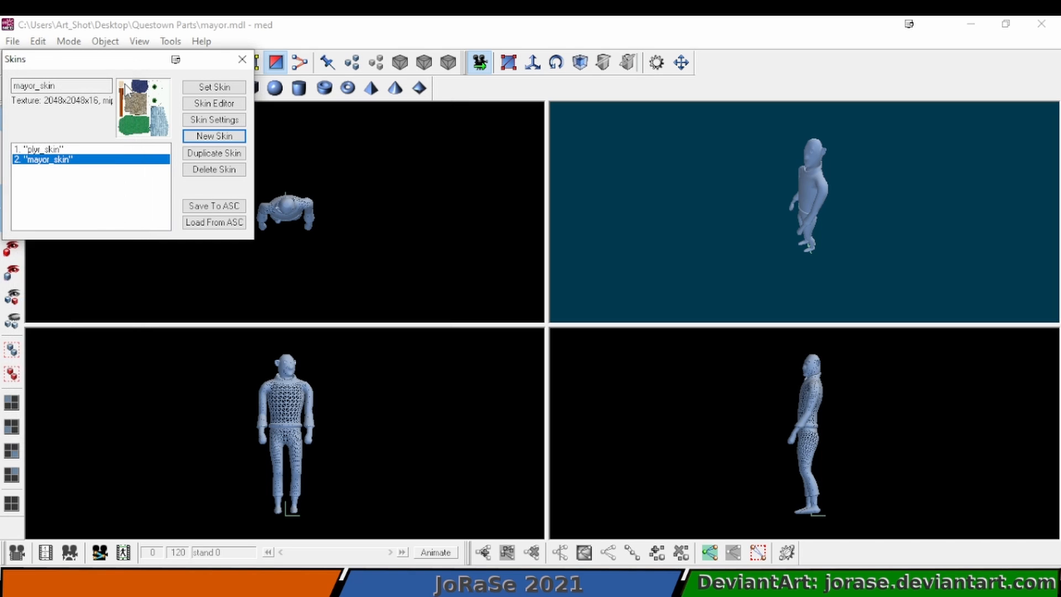
pyautogui.click(122, 149)
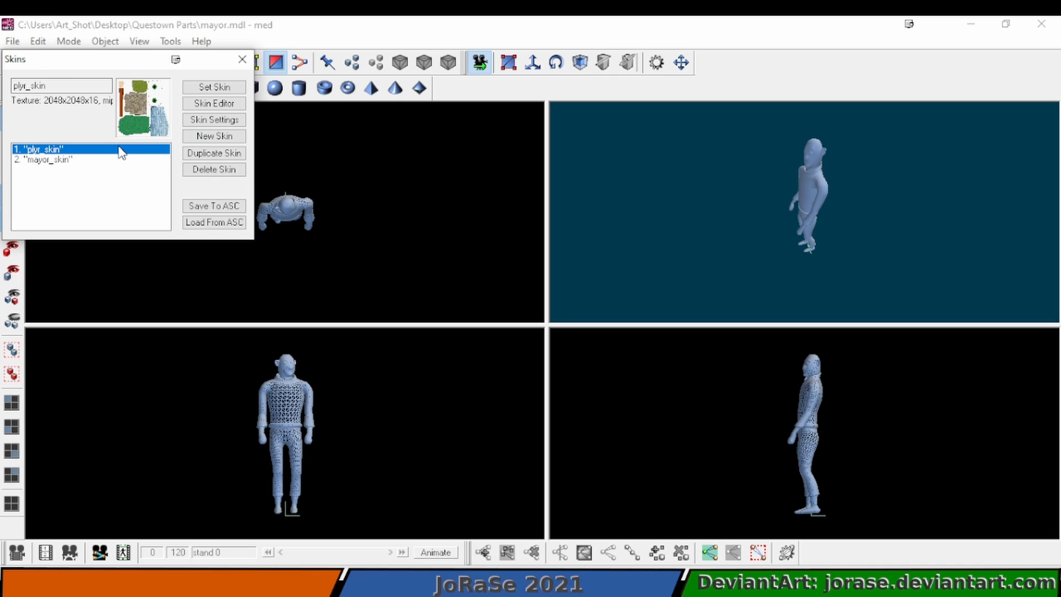
pyautogui.click(216, 169)
pyautogui.click(165, 184)
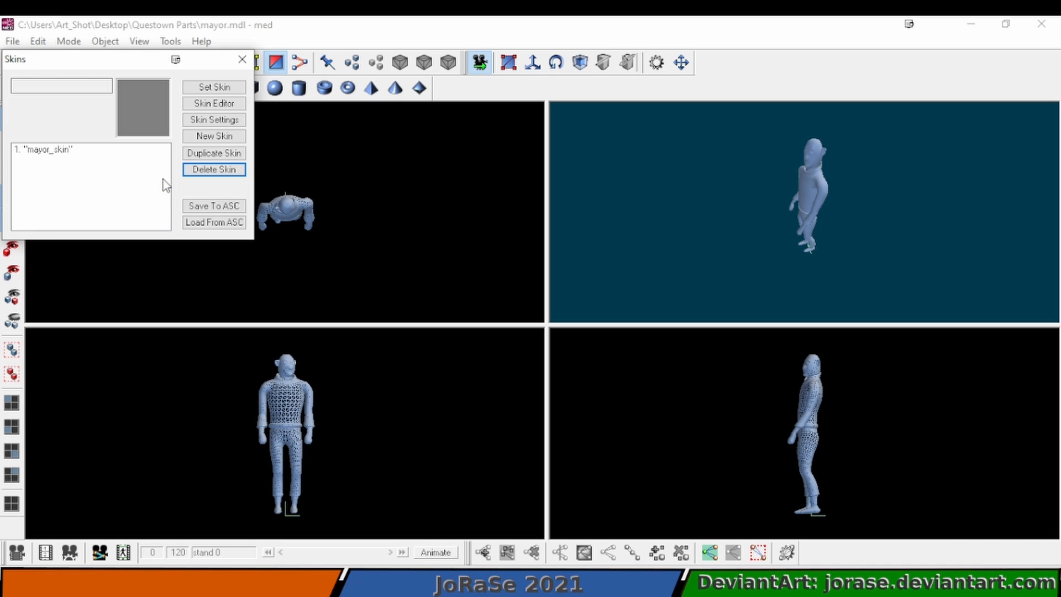
# Step: Set mayor_skin as the model's skin and save the mayor model
pyautogui.click(123, 149)
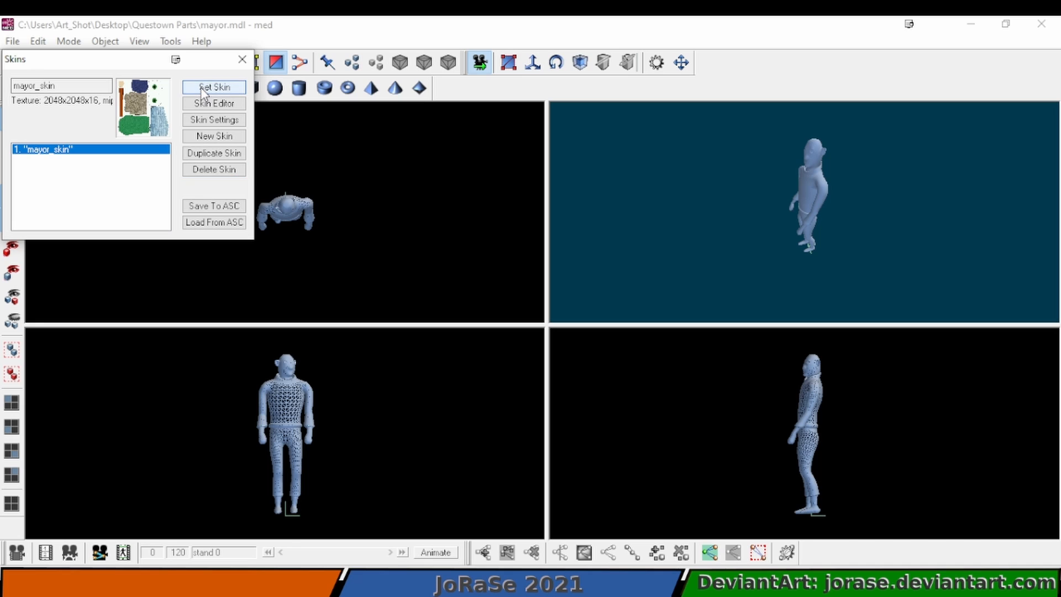
pyautogui.click(242, 59)
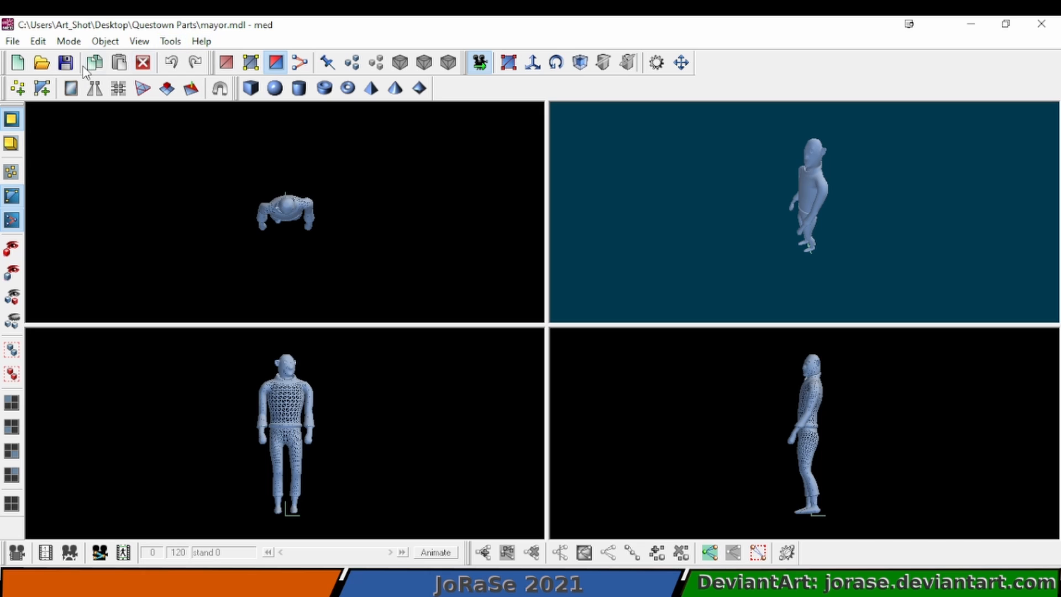
pyautogui.click(64, 65)
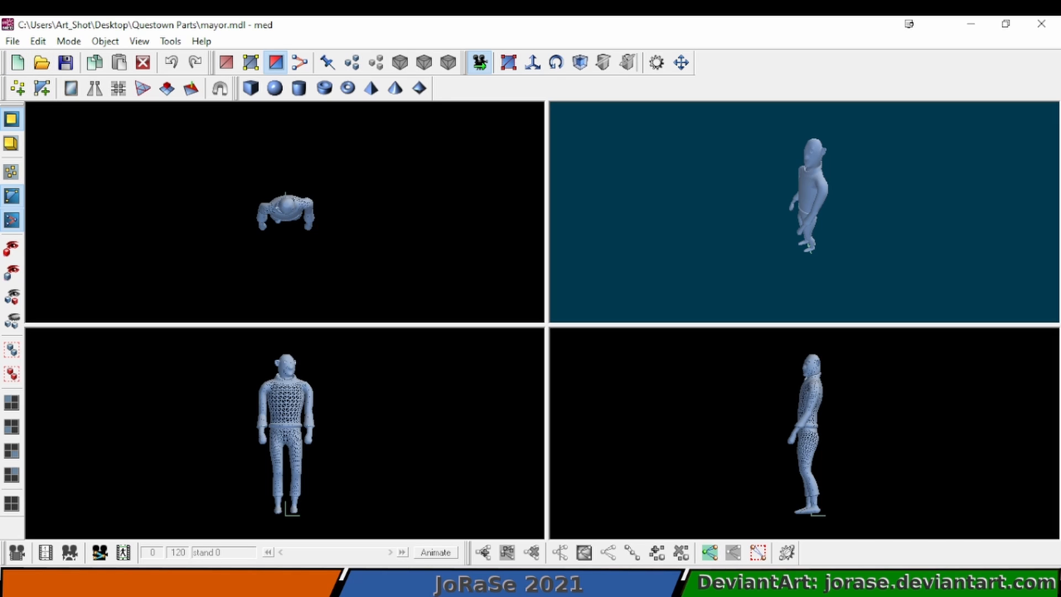
# Step: Save a copy of the mayor model as artist in the Questown Parts folder
pyautogui.click(11, 42)
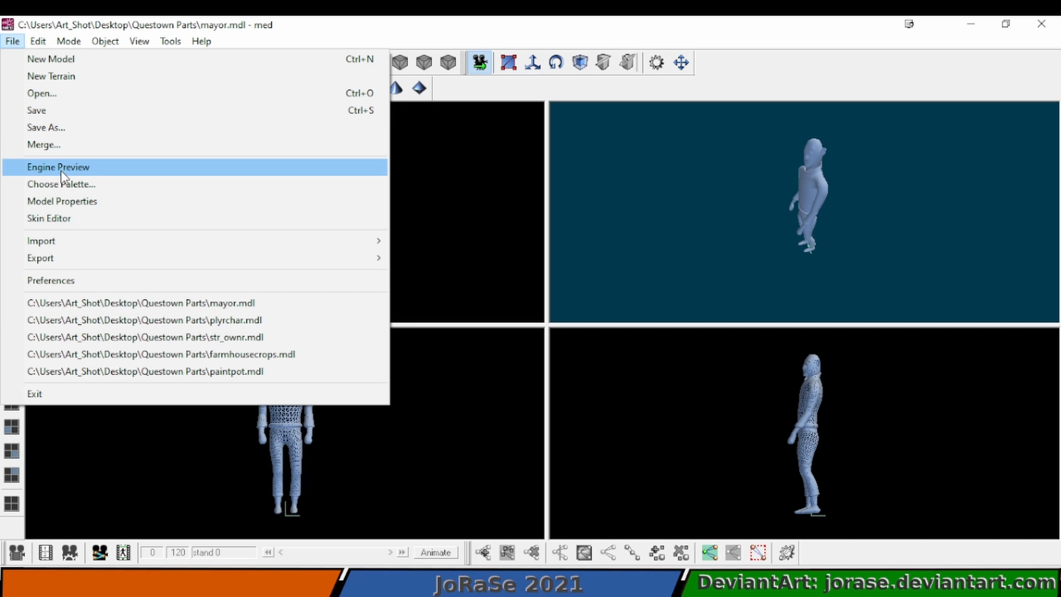
pyautogui.click(55, 129)
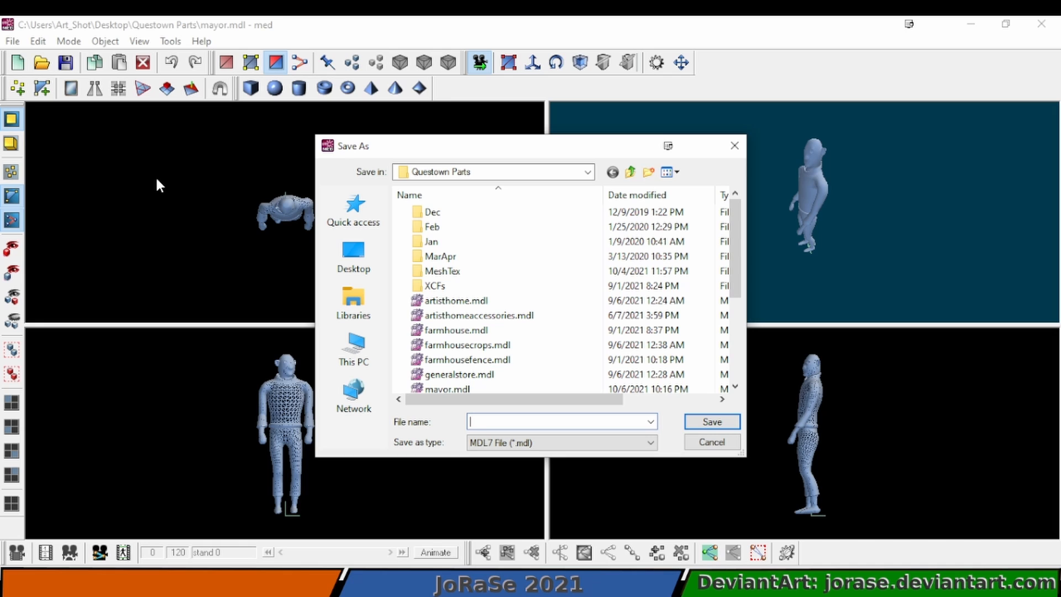
pyautogui.write('artist')
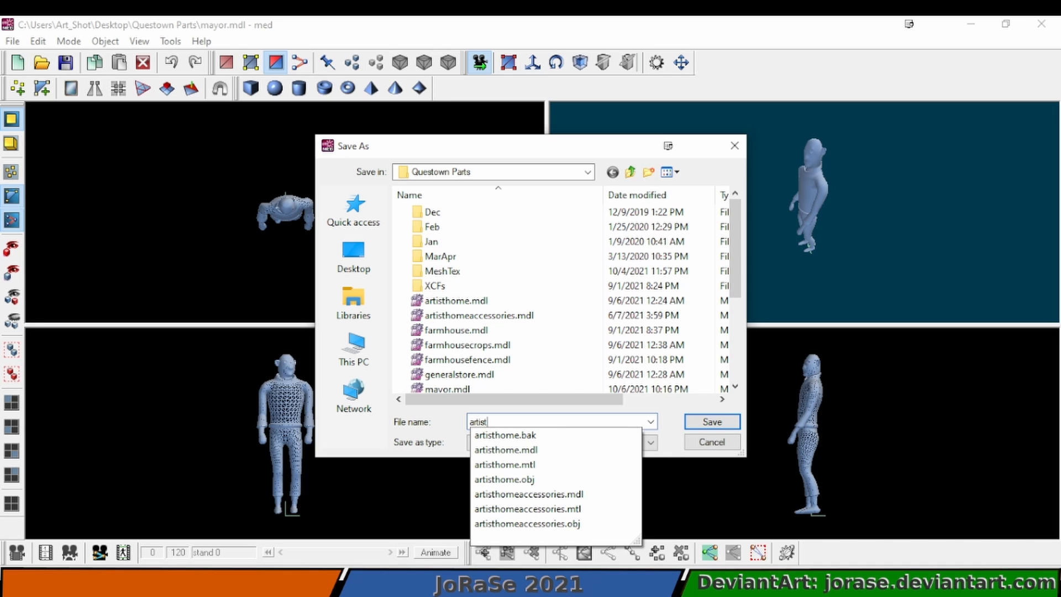
pyautogui.press('Return')
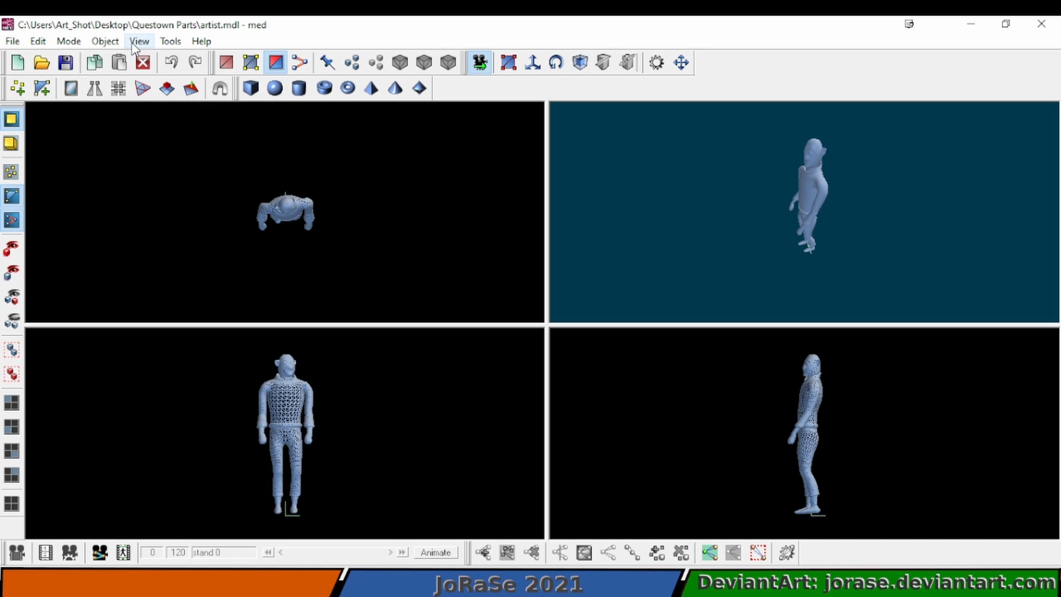
# Step: Add a new skin named artist_skin to the artist model
pyautogui.click(110, 42)
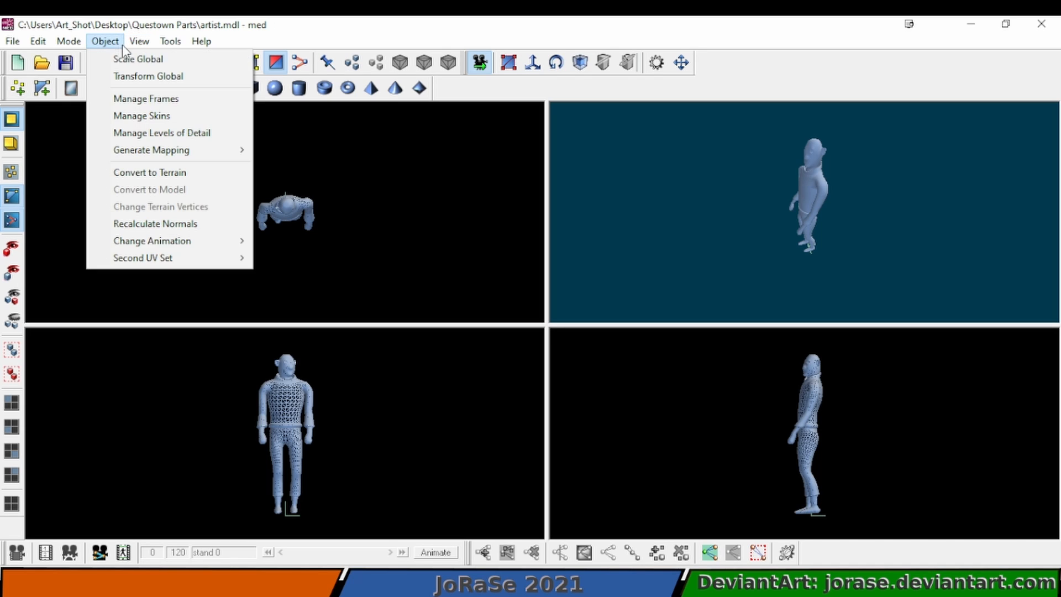
pyautogui.click(133, 117)
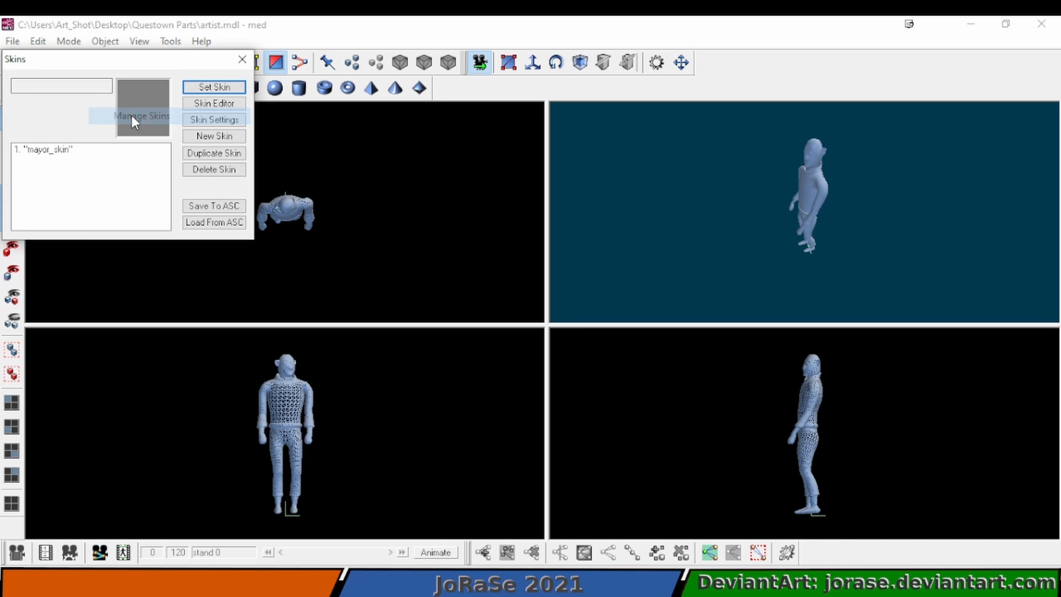
pyautogui.click(205, 139)
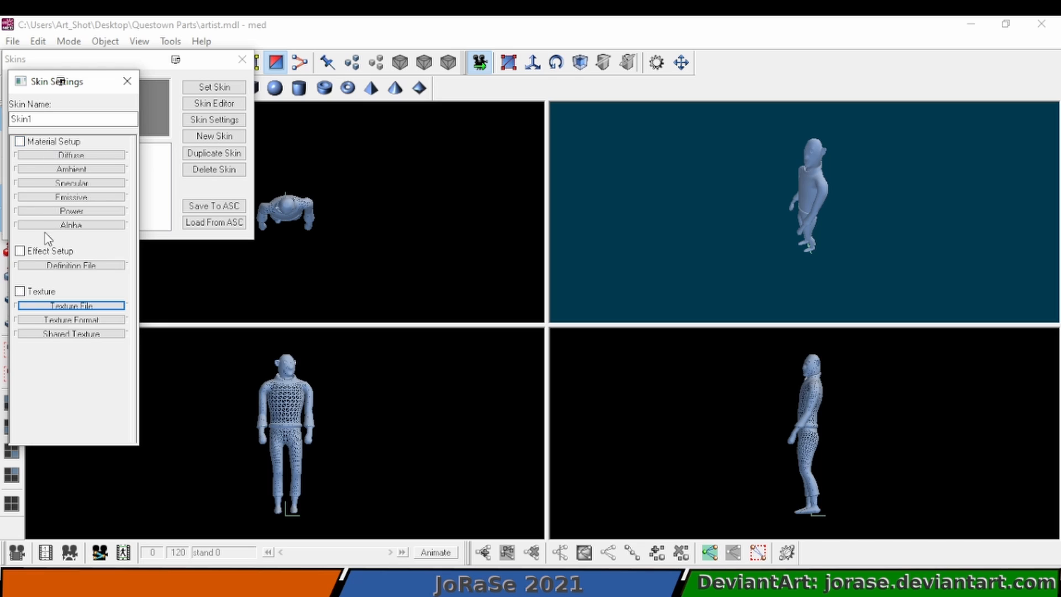
pyautogui.click(41, 119)
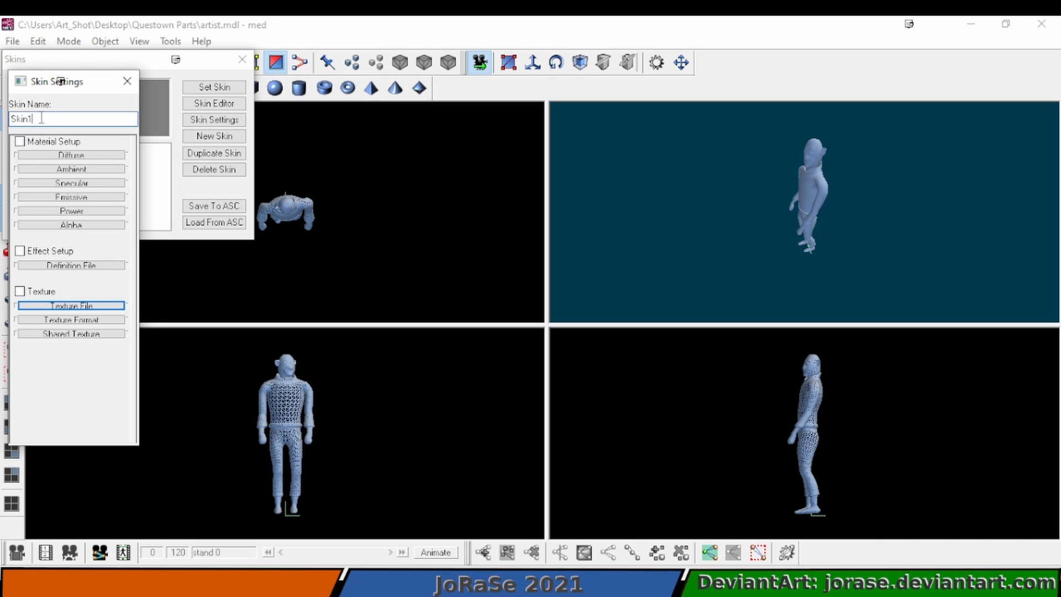
pyautogui.moveTo(41, 119); pyautogui.dragTo(4, 111)
pyautogui.write('artist')
pyautogui.write('_skin')
# Step: Enable the texture for artist_skin and load BaseChara_4_SKIN.bmp from the Questown Parts folder as its texture file
pyautogui.click(37, 306)
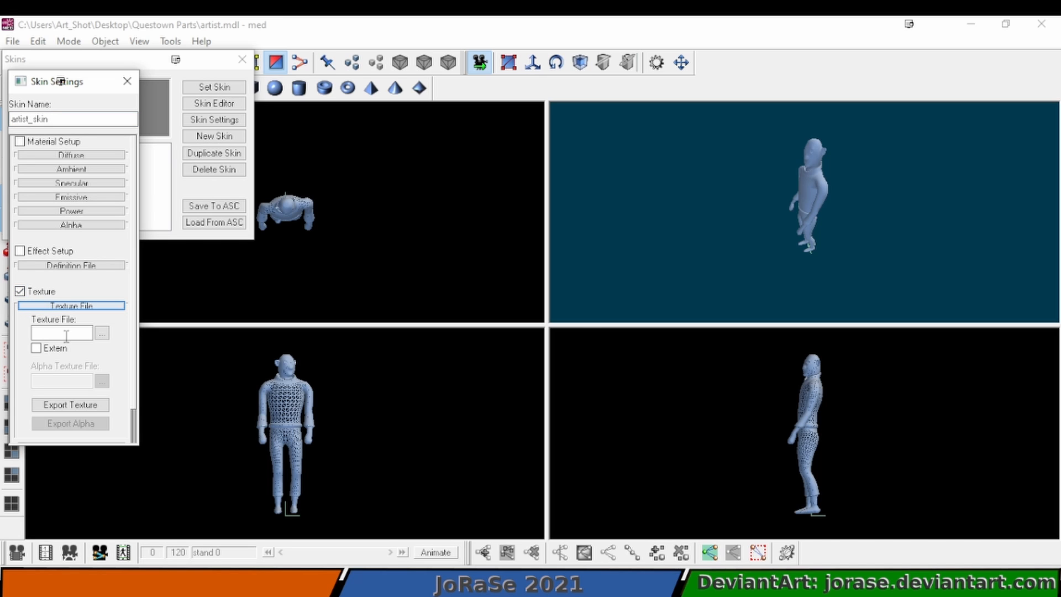
pyautogui.click(103, 333)
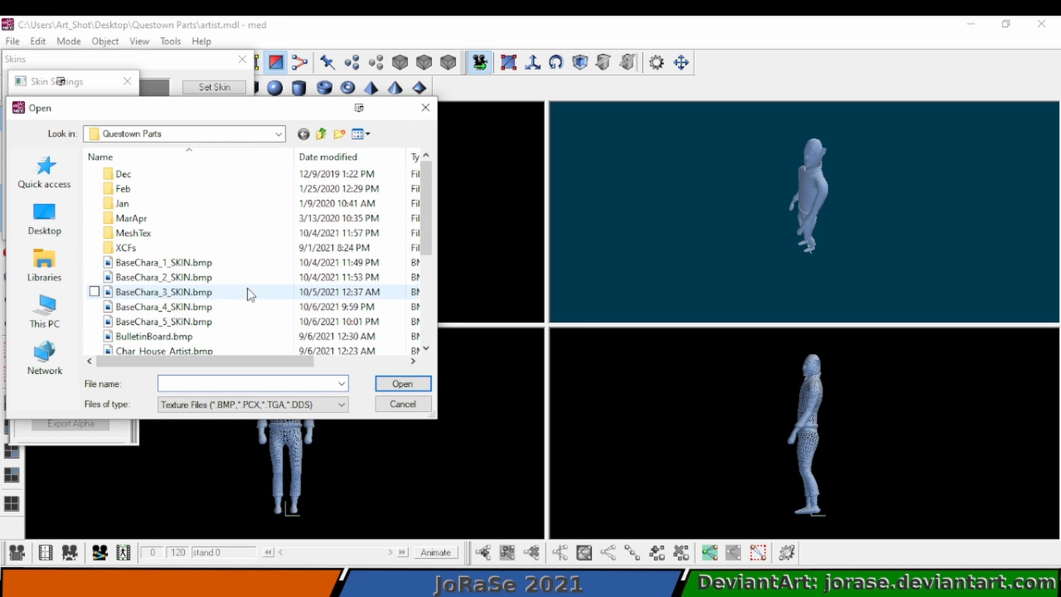
pyautogui.click(243, 309)
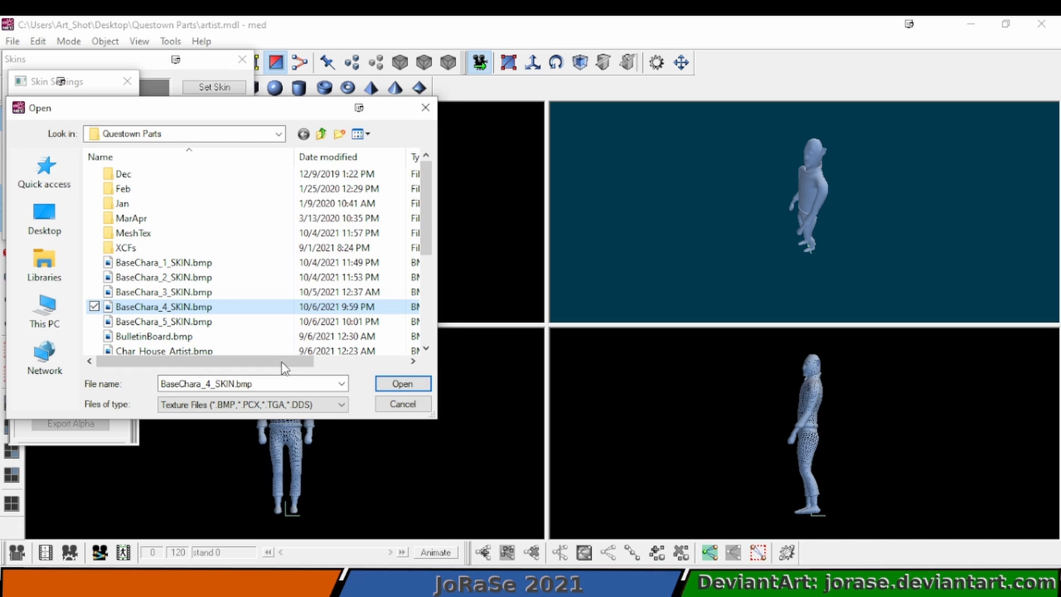
pyautogui.click(401, 384)
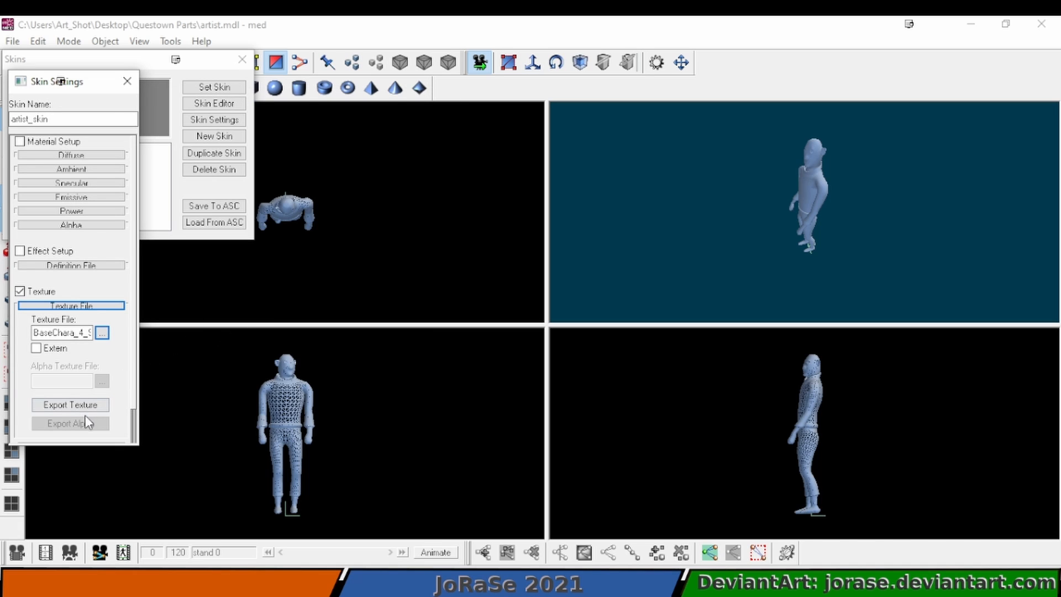
pyautogui.click(127, 81)
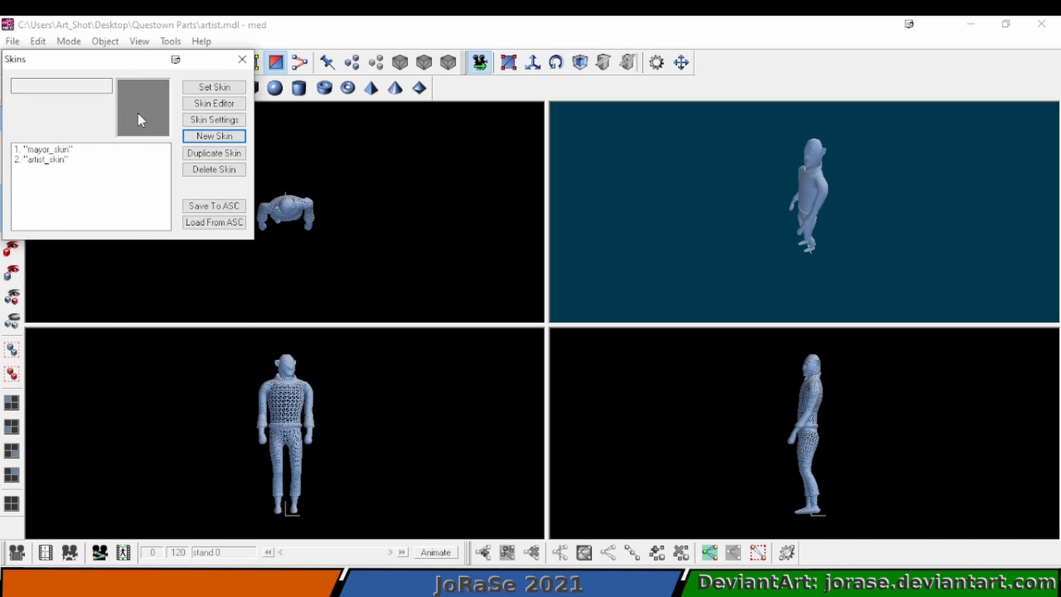
# Step: Delete mayor_skin from the artist model
pyautogui.click(75, 151)
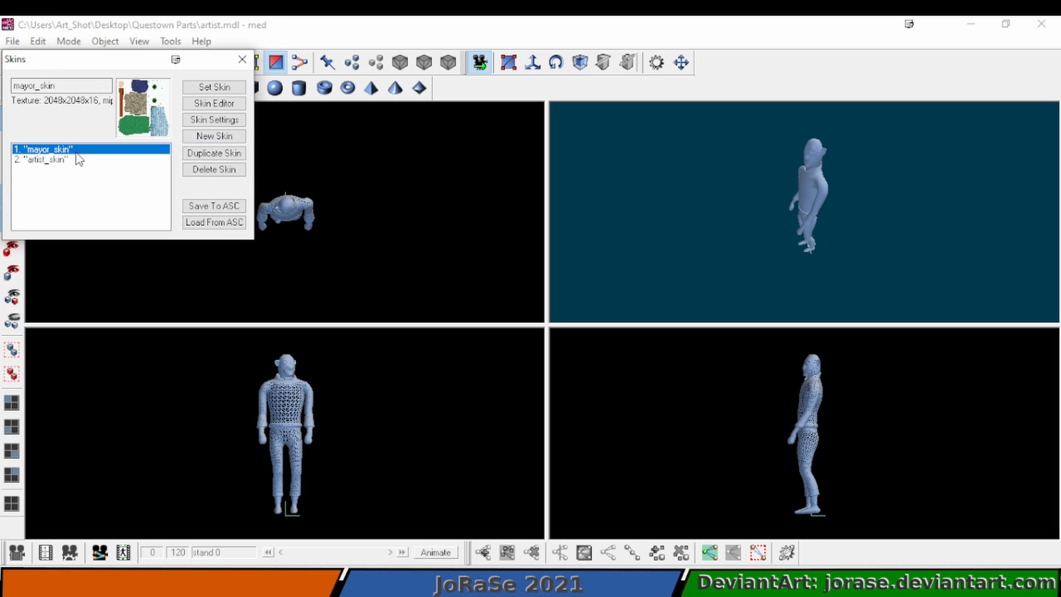
pyautogui.click(217, 174)
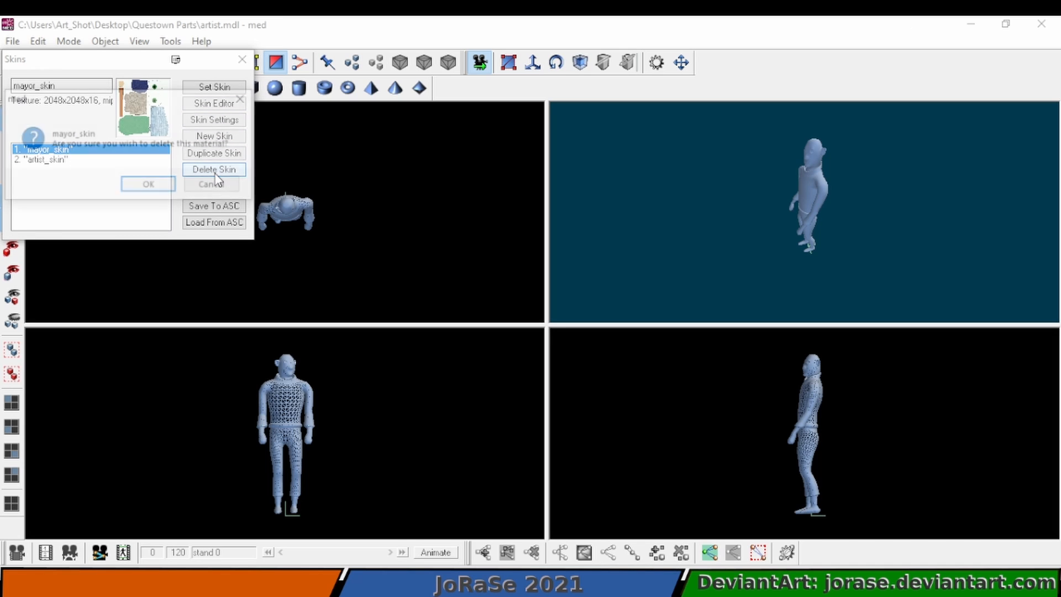
pyautogui.click(144, 186)
# Step: Set artist_skin as the model's skin and save the artist model
pyautogui.click(101, 150)
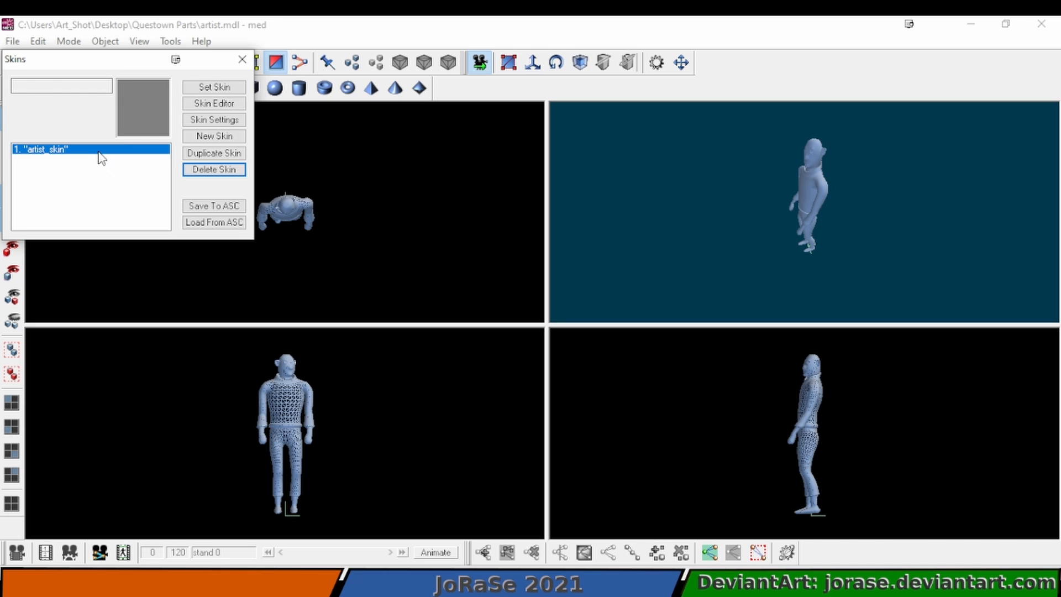
pyautogui.click(221, 88)
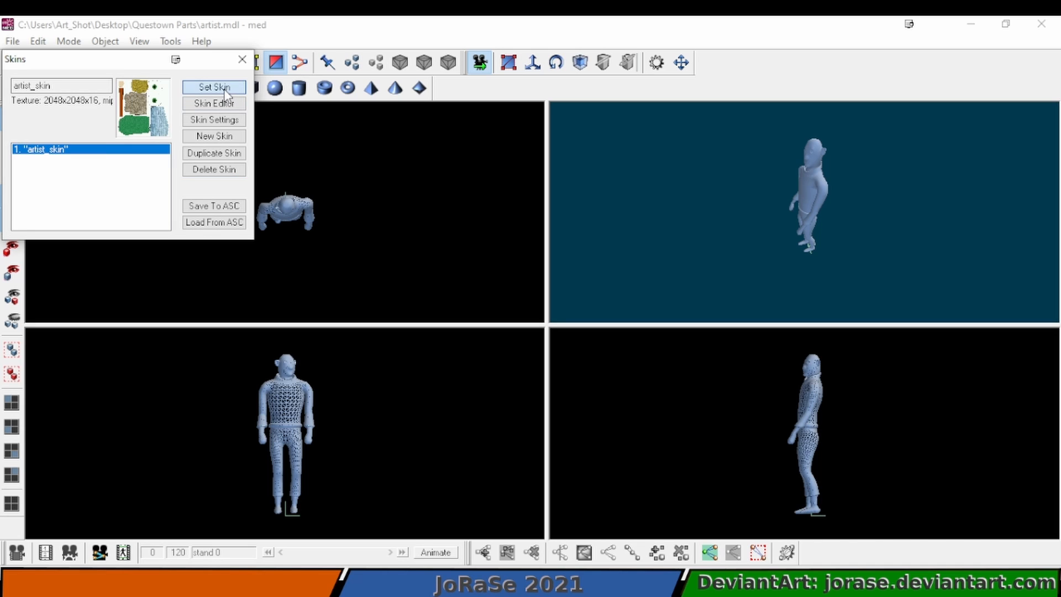
pyautogui.click(242, 60)
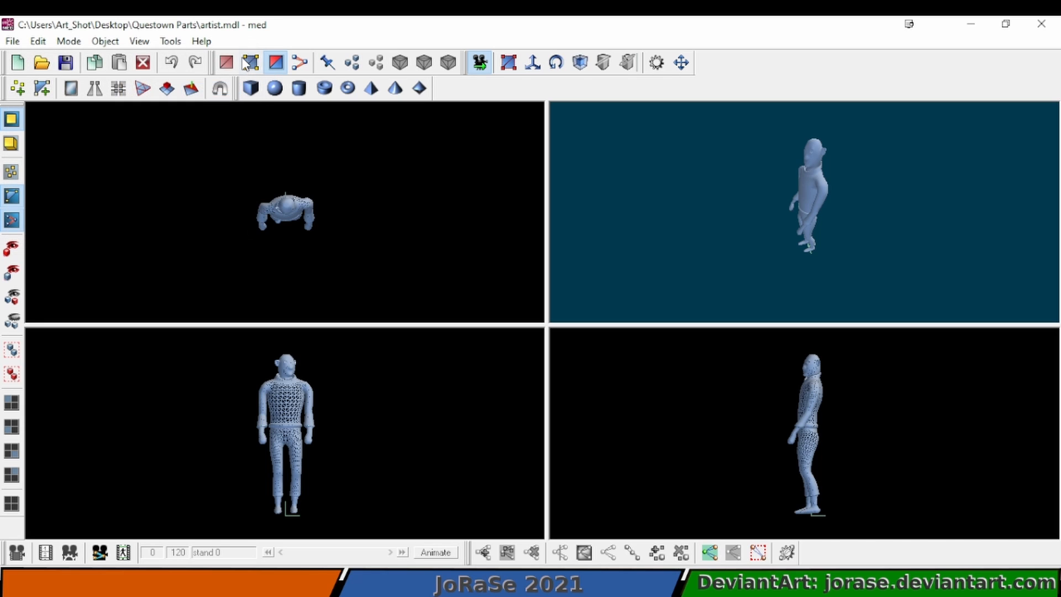
pyautogui.click(64, 63)
# Step: Save a copy of the artist model as farmer in the Questown Parts folder
pyautogui.click(12, 42)
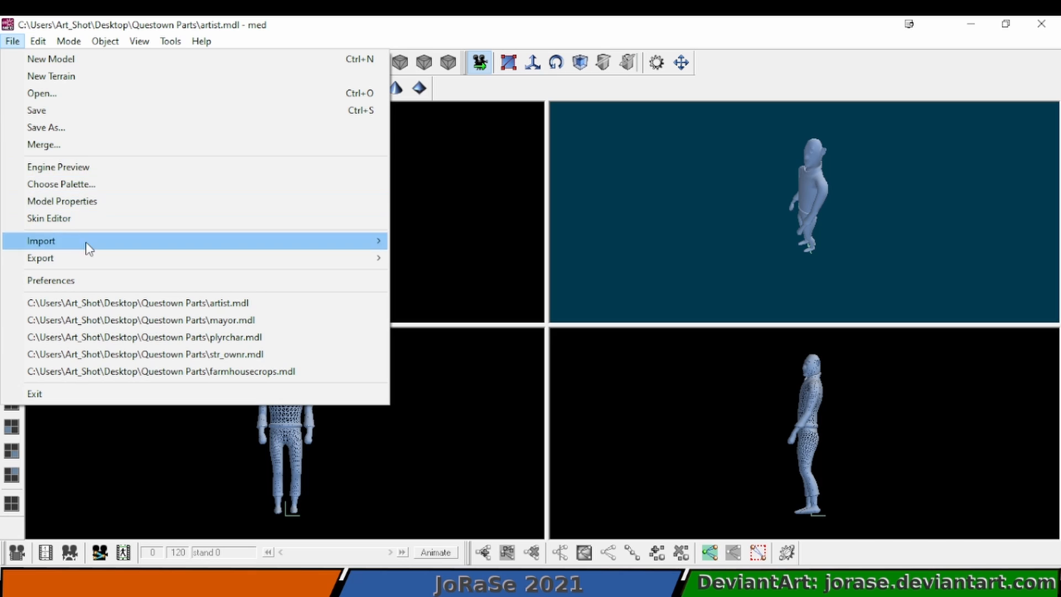
pyautogui.click(92, 120)
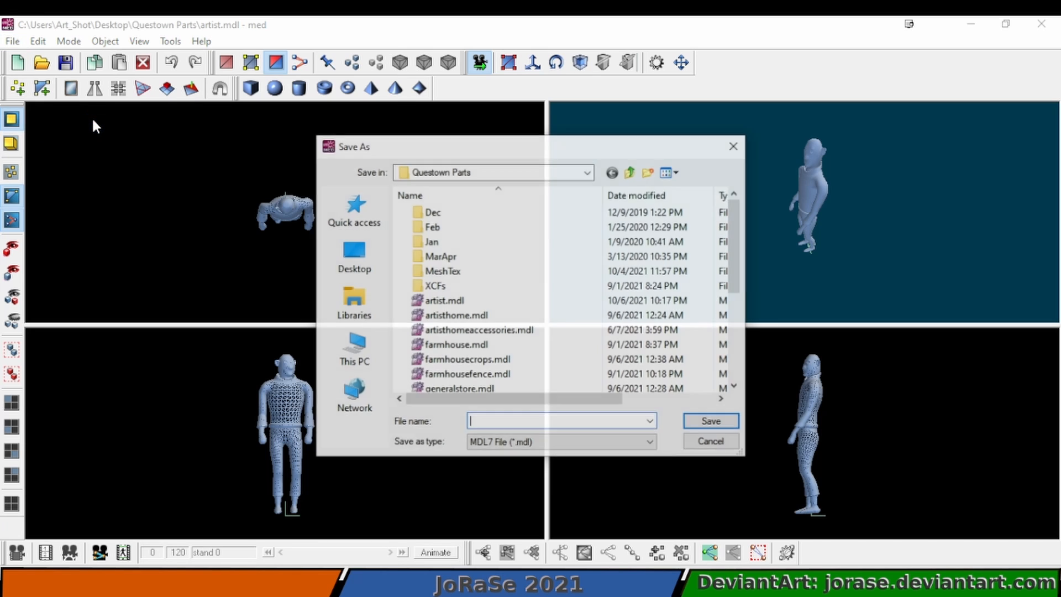
pyautogui.write('fa')
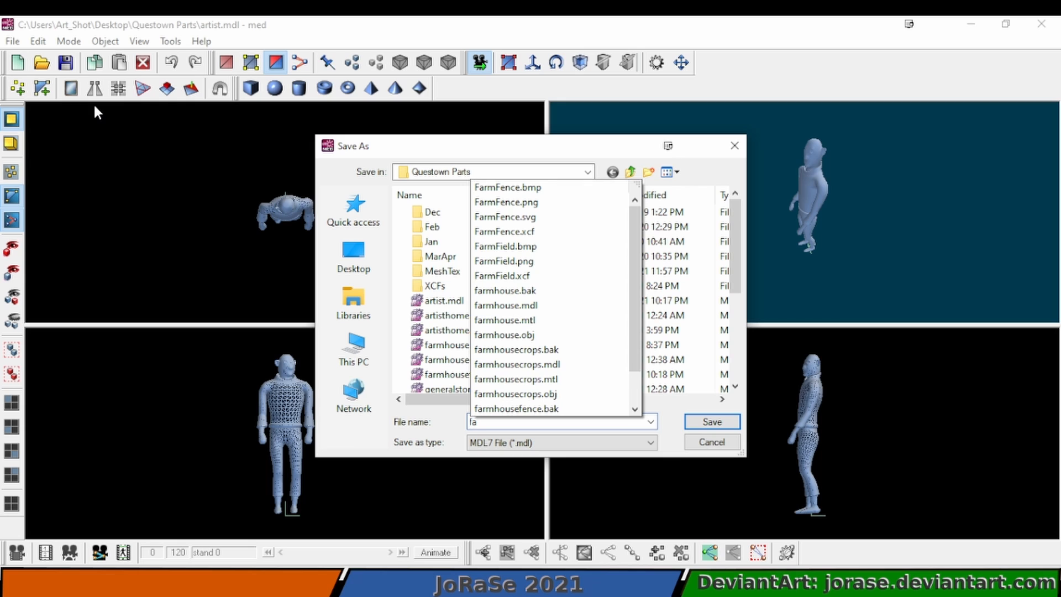
pyautogui.write('rmer')
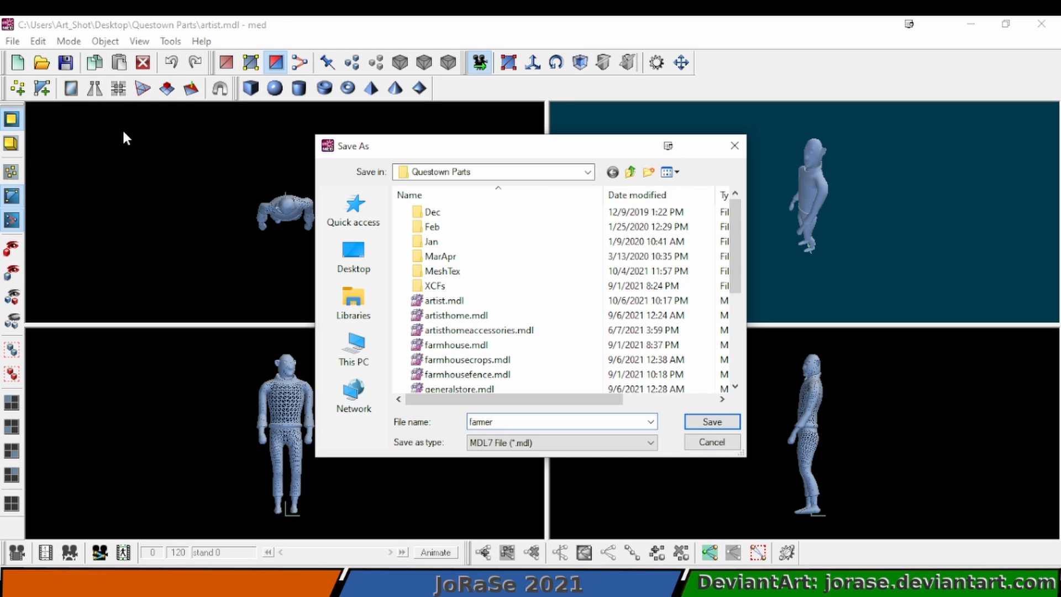
pyautogui.press('Return')
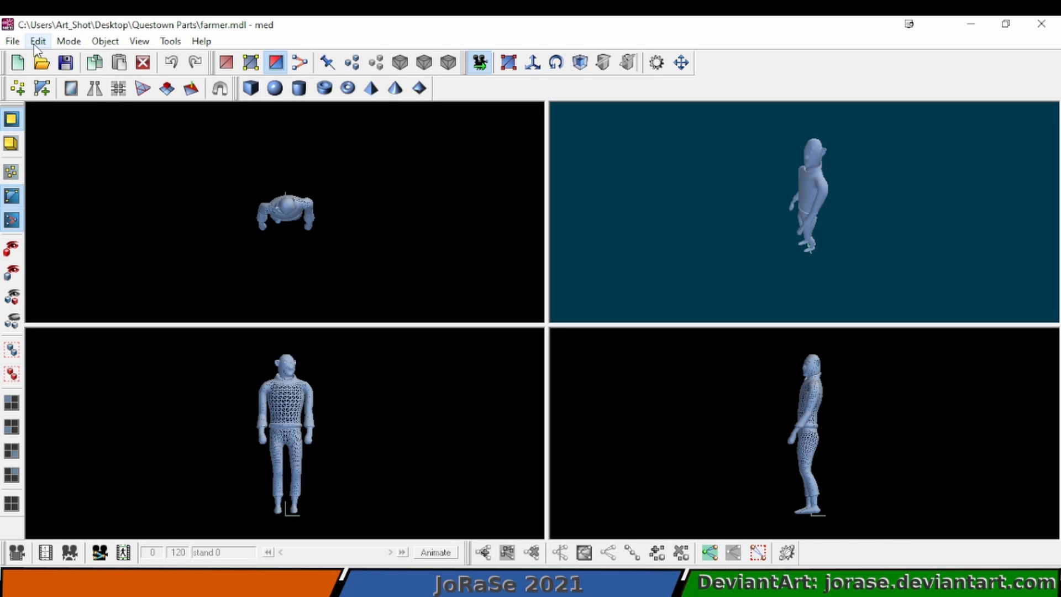
# Step: Add a new skin named farmer_skin to the farmer model
pyautogui.click(115, 46)
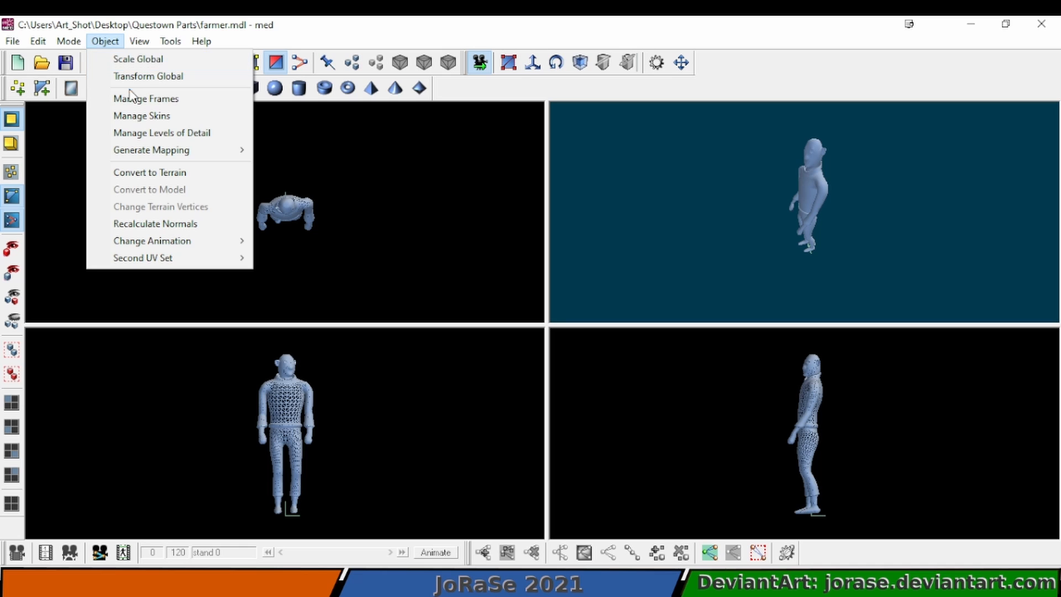
pyautogui.click(134, 113)
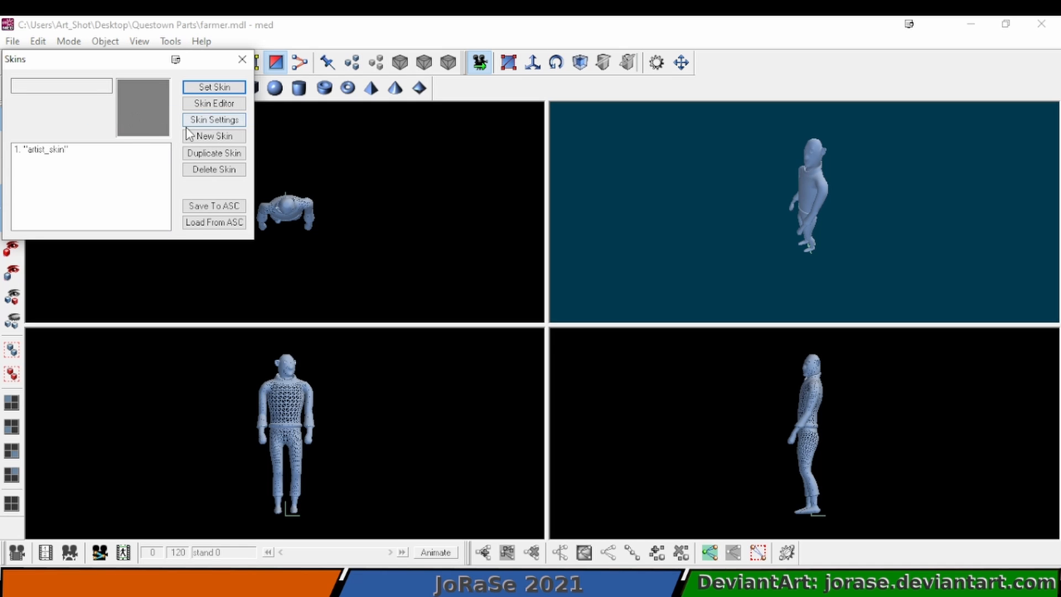
pyautogui.click(206, 137)
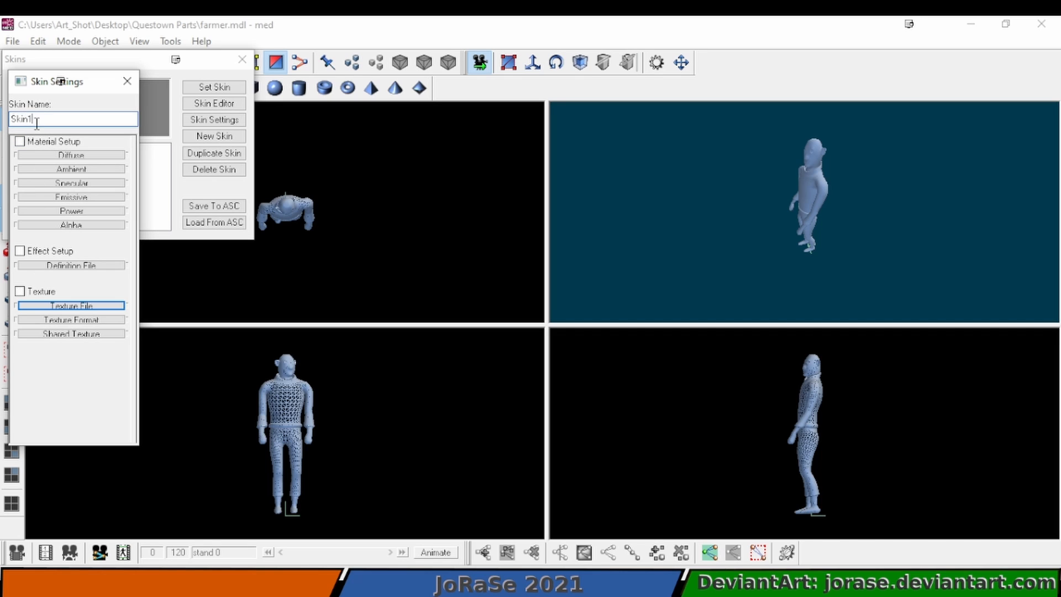
pyautogui.moveTo(36, 120); pyautogui.dragTo(5, 115)
pyautogui.write('farmer_skin')
# Step: Enable the texture for farmer_skin and load BaseChara_5_SKIN.bmp from the Questown Parts folder as its texture file
pyautogui.click(31, 292)
pyautogui.click(42, 304)
pyautogui.click(102, 334)
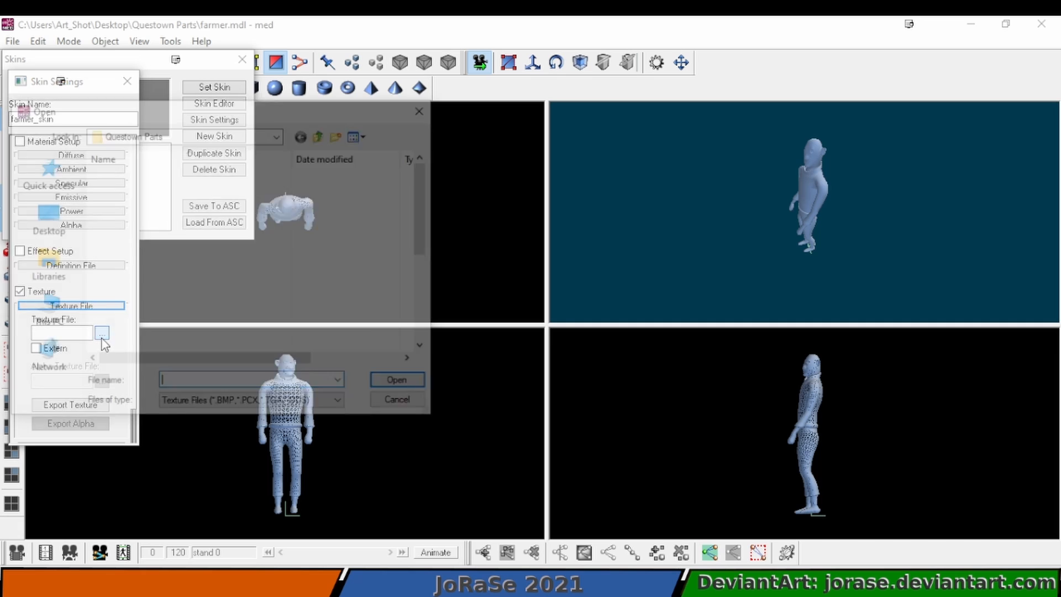
pyautogui.click(216, 322)
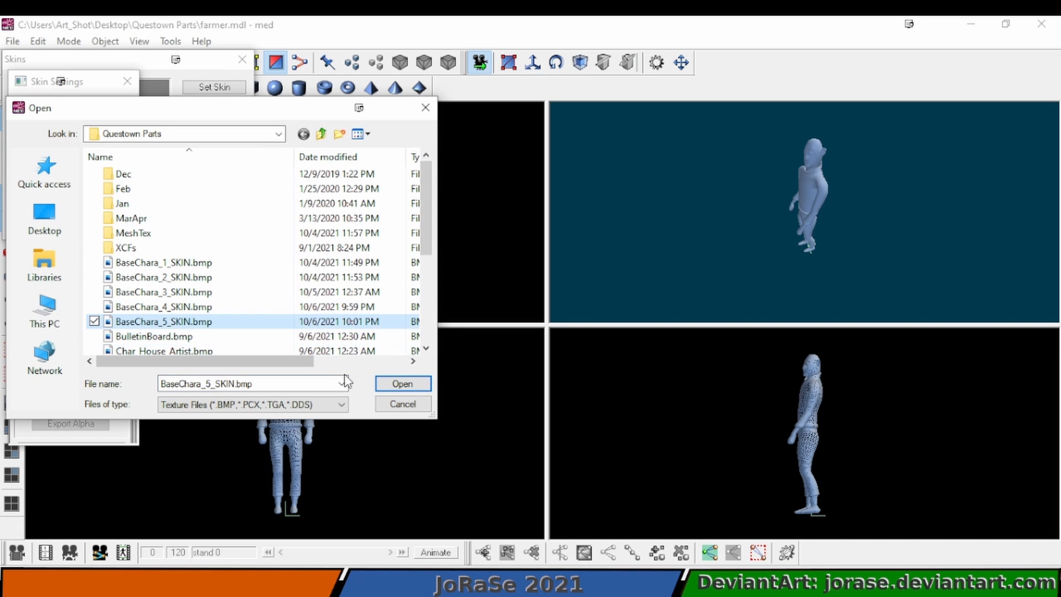
pyautogui.click(403, 384)
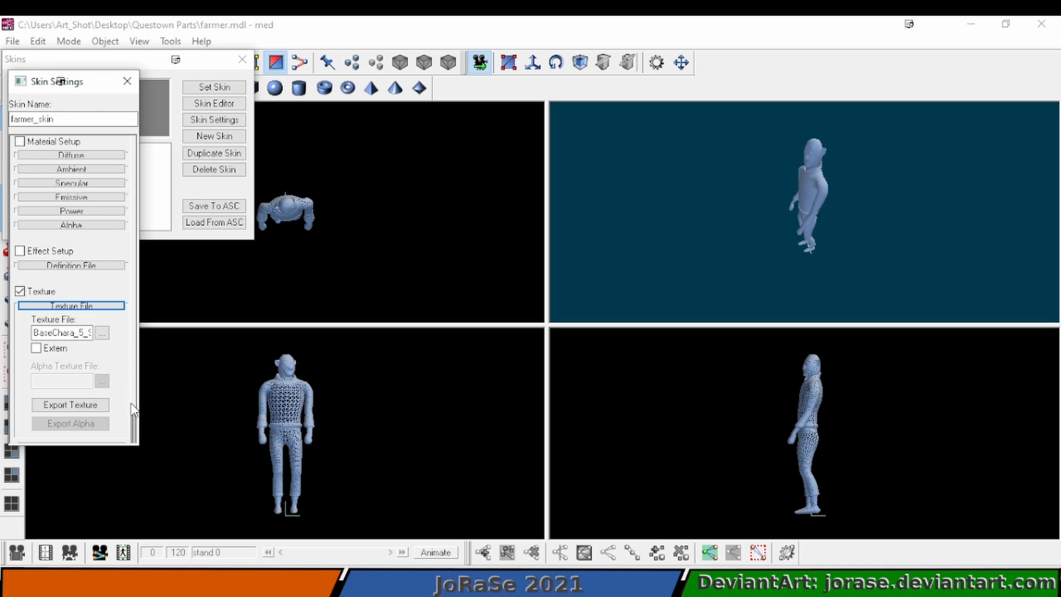
# Step: Close the farmer_skin settings and delete artist_skin from the farmer model's skins
pyautogui.scroll(-2, 132, 420)
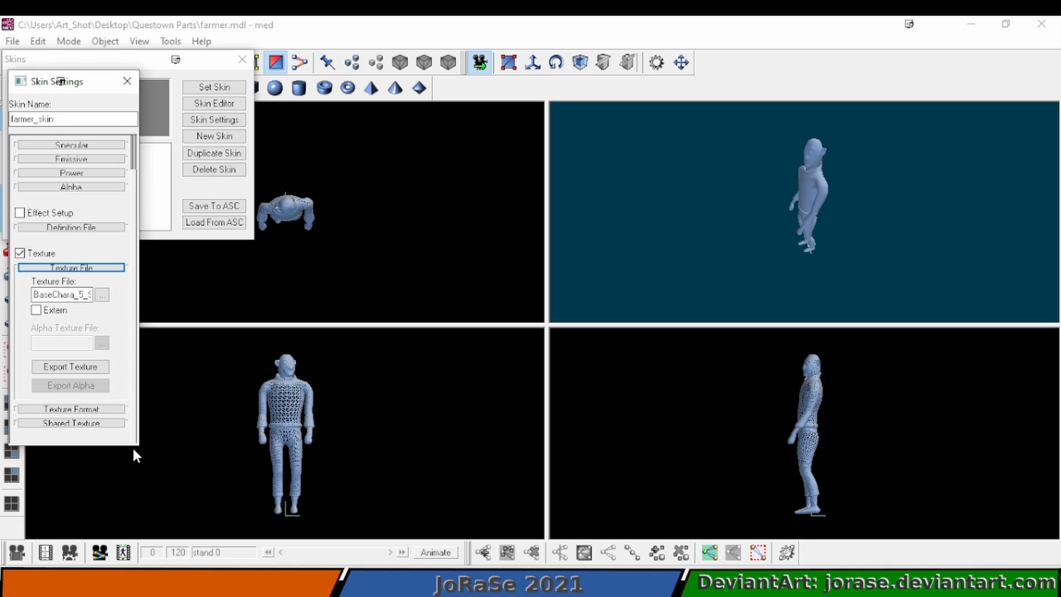
pyautogui.click(127, 82)
pyautogui.click(96, 151)
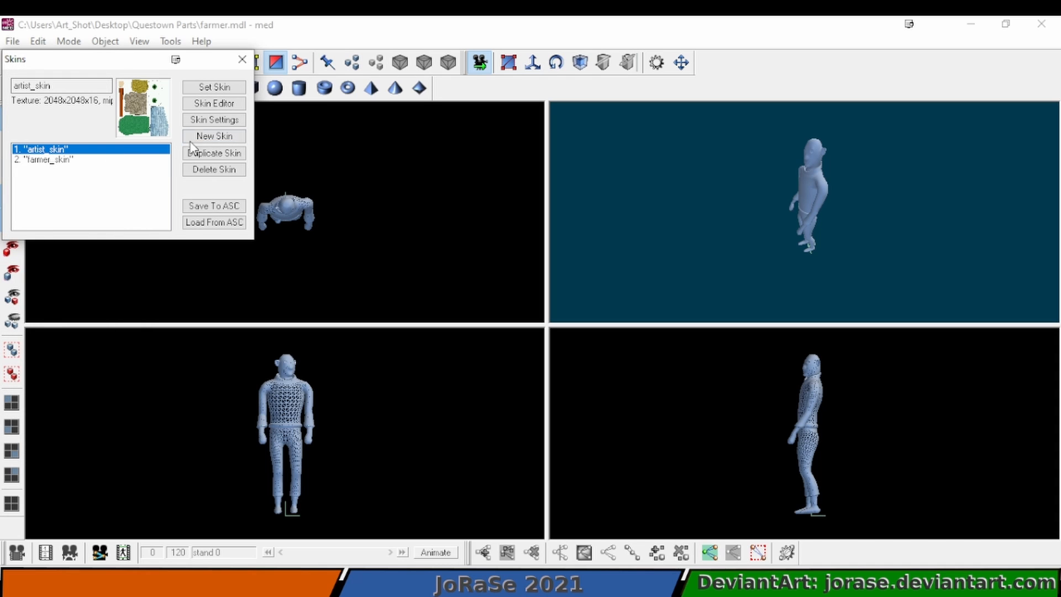
pyautogui.click(210, 172)
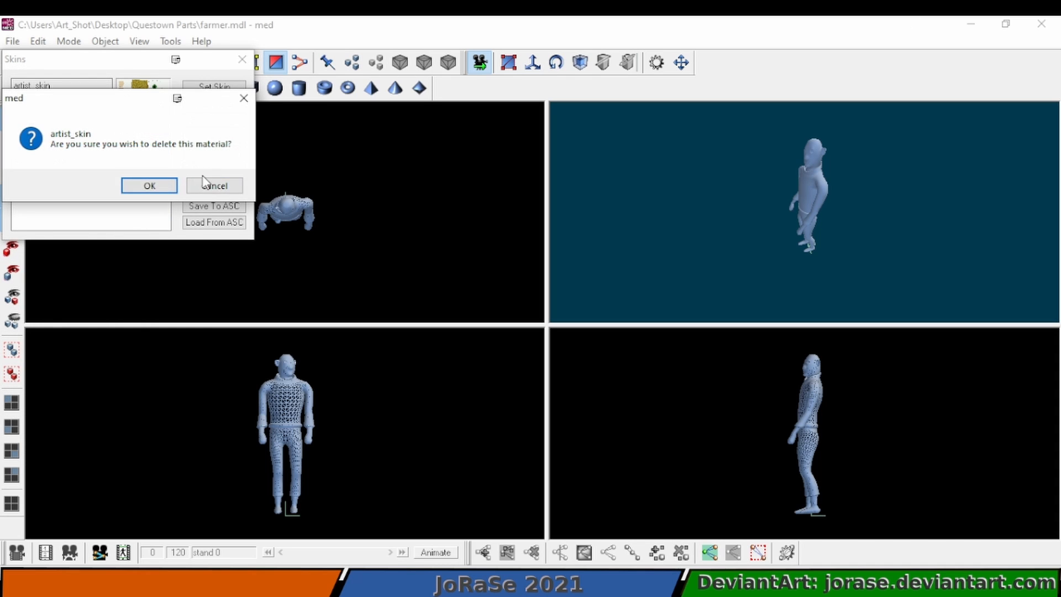
pyautogui.click(145, 186)
# Step: Set farmer_skin as the model's skin and save the farmer model
pyautogui.click(120, 151)
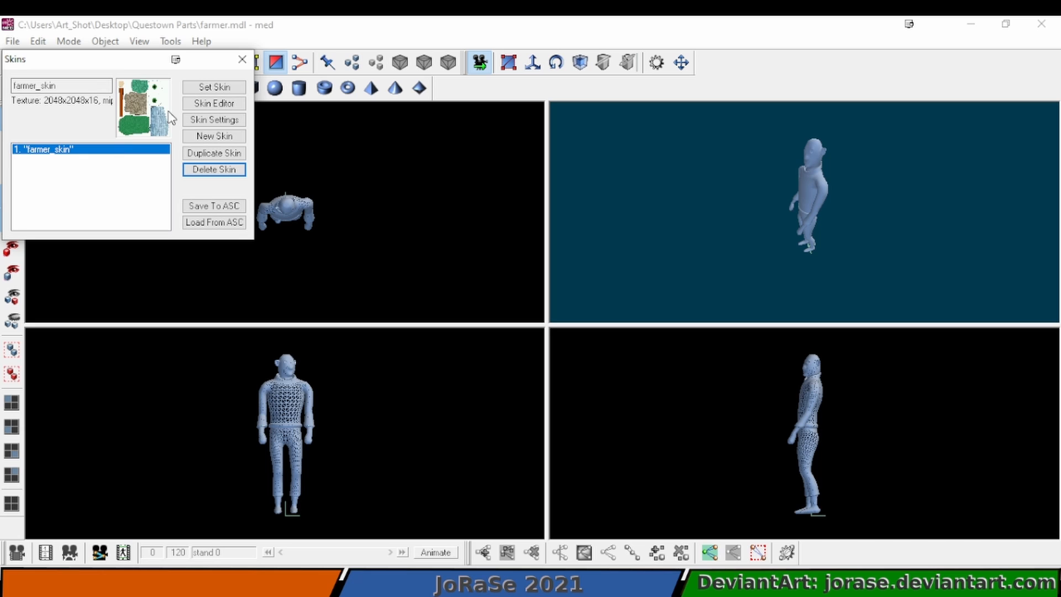
pyautogui.click(208, 86)
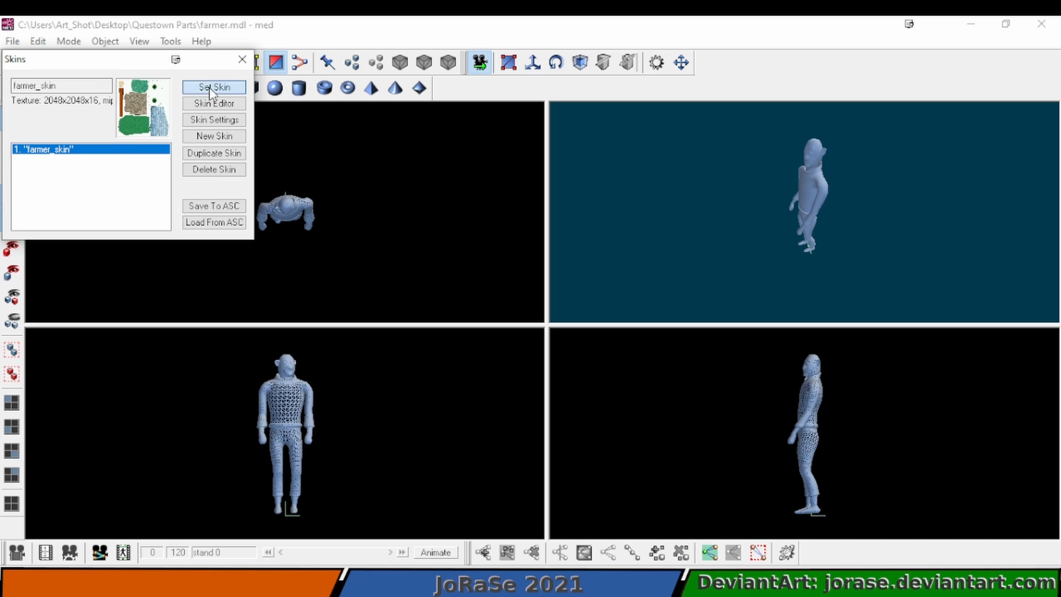
pyautogui.click(242, 59)
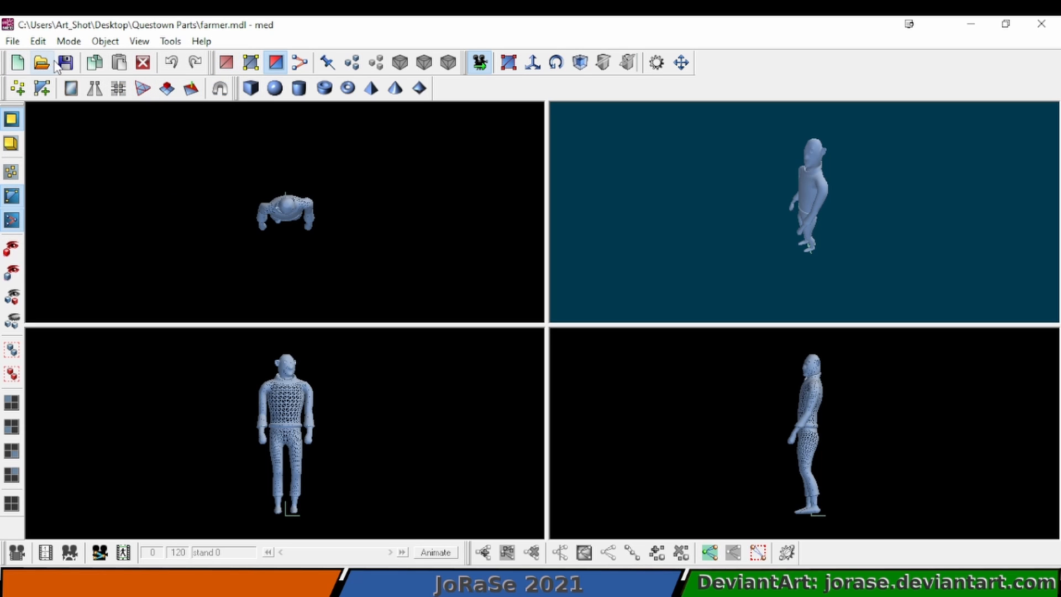
pyautogui.click(65, 63)
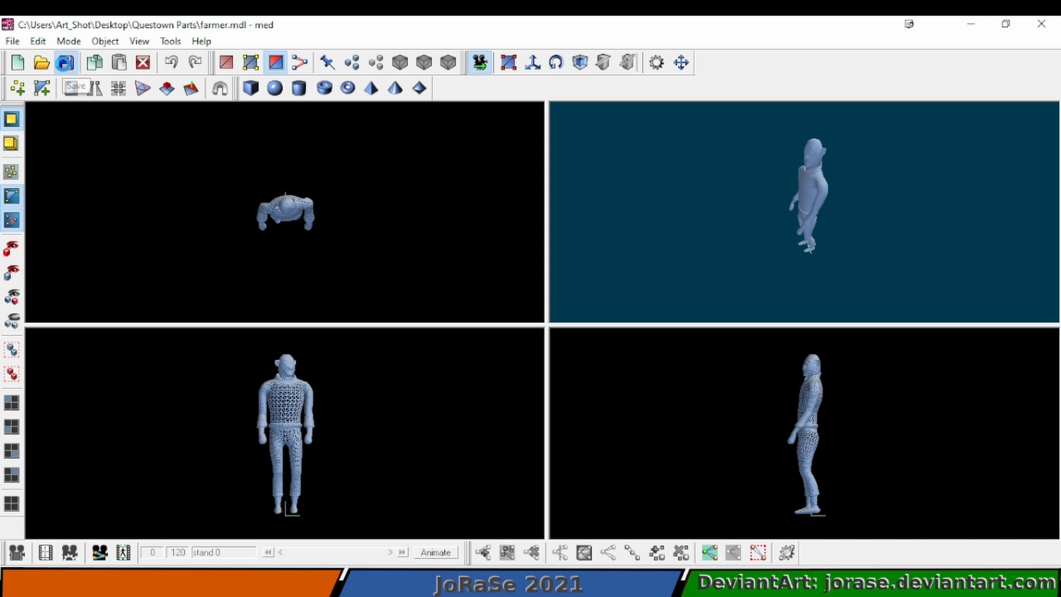